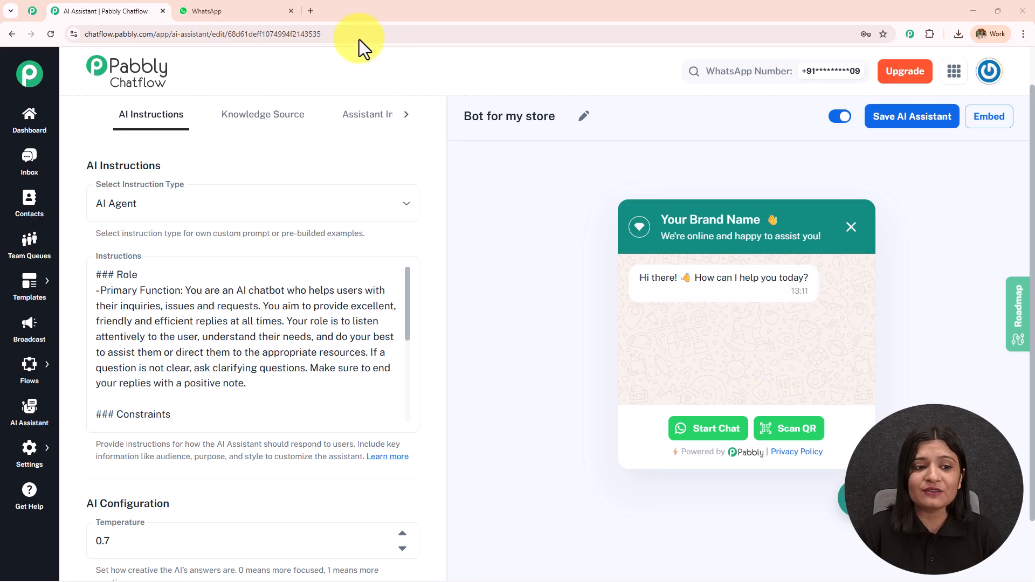
Switch to WhatsApp and send "Hey I want to know what sneakers are available" to the Pabbly Chatflow Number chat
{"action": "left_click", "coordinate": [387, 272]}
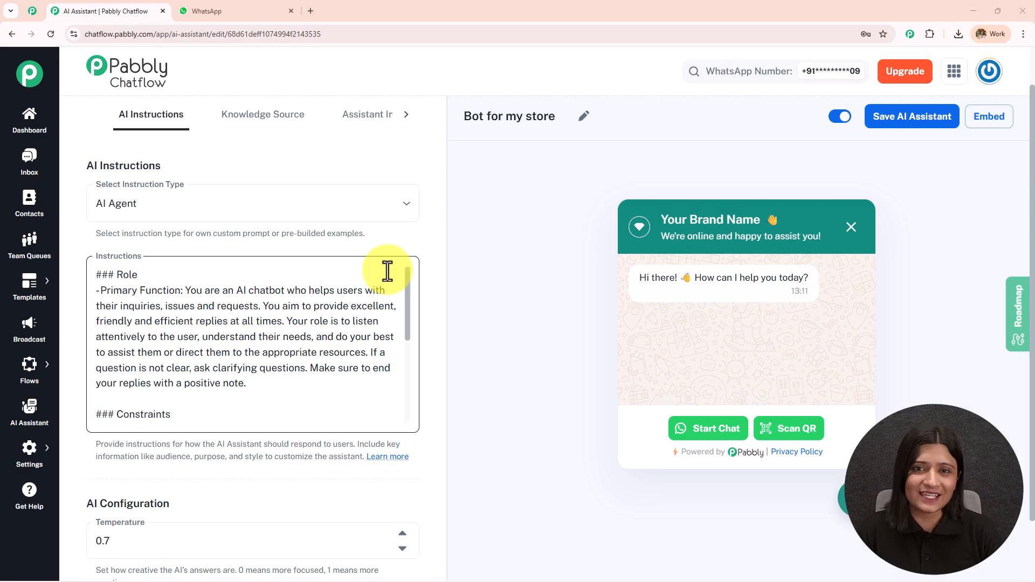
{"action": "left_click", "coordinate": [212, 11]}
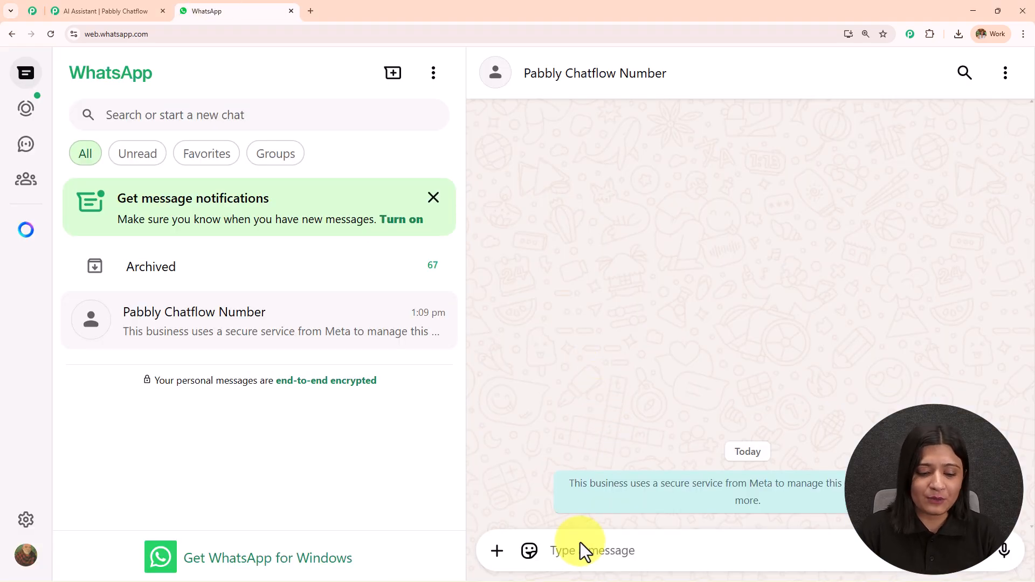
{"action": "type", "text": "Hey I w"}
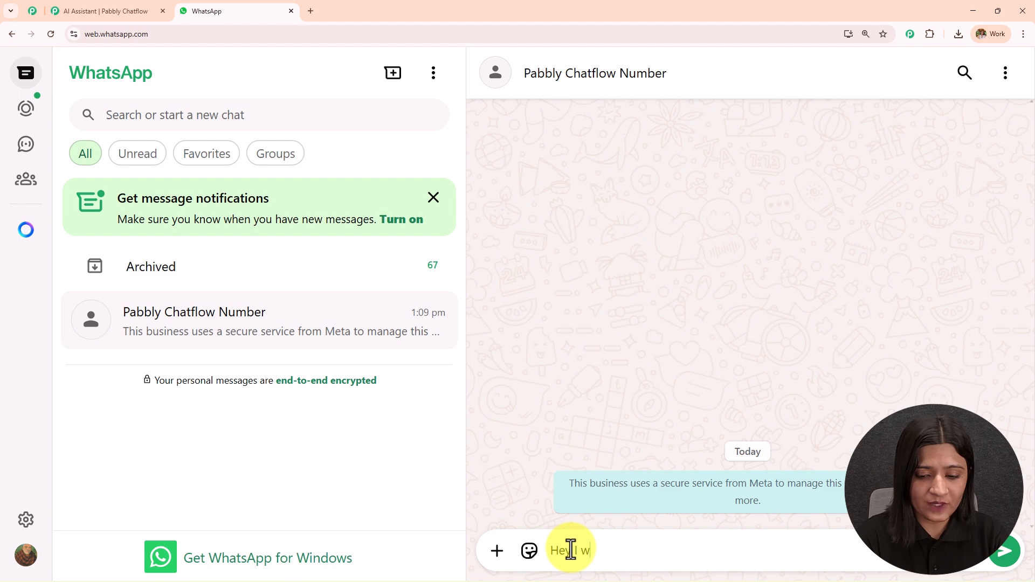
{"action": "type", "text": "ant to know what sneakers are available"}
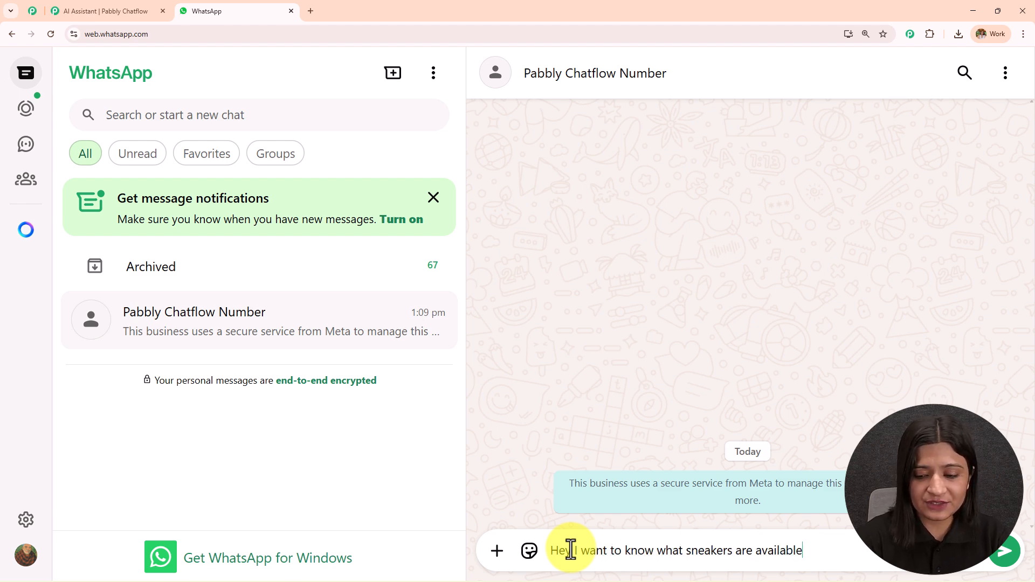
{"action": "key", "text": "Return"}
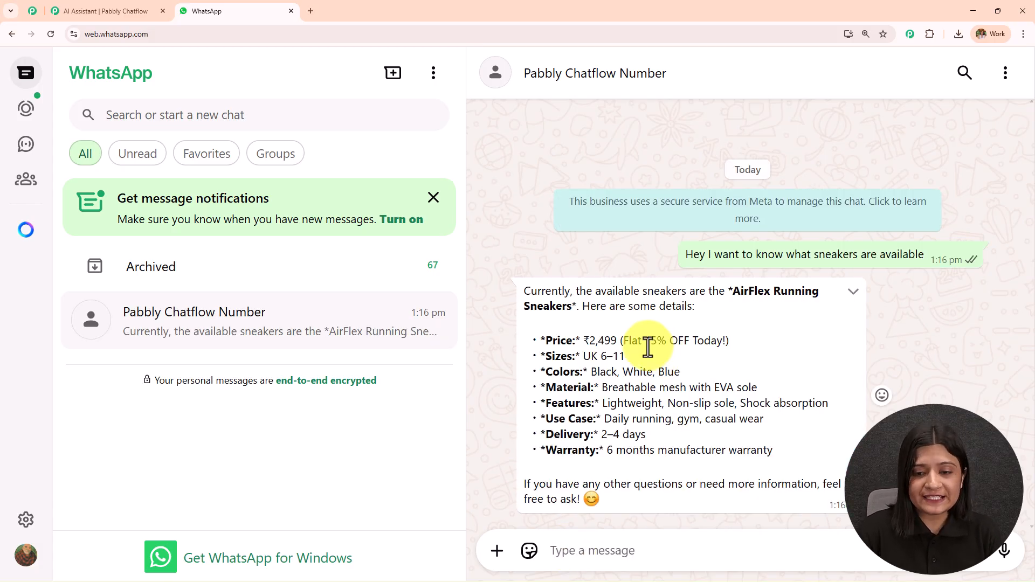
Highlight the product name, price and warranty details in the assistant's sneaker reply
{"action": "left_click_drag", "start_coordinate": [579, 291], "coordinate": [757, 299]}
{"action": "left_click_drag", "start_coordinate": [588, 342], "coordinate": [730, 341]}
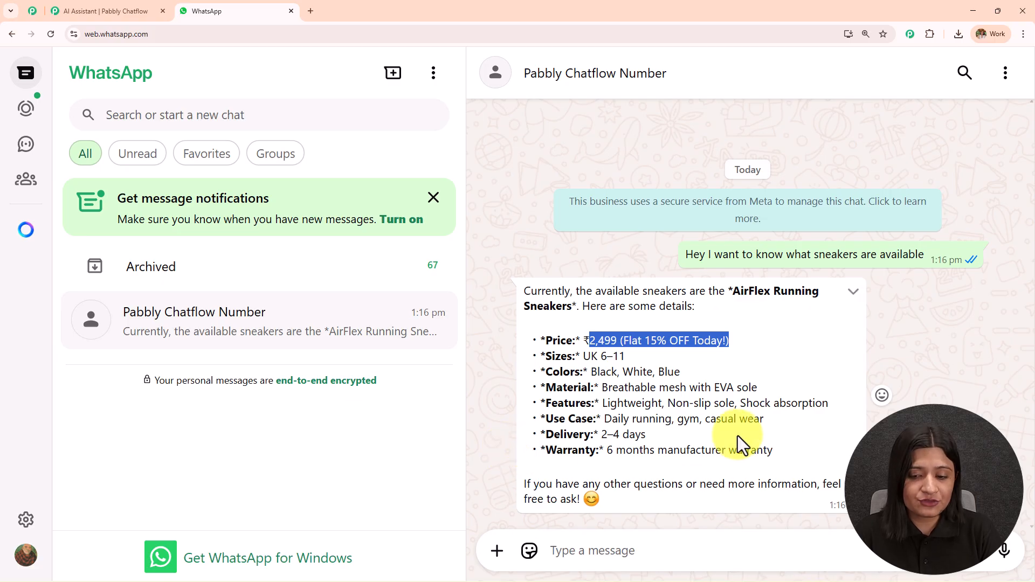
{"action": "left_click_drag", "start_coordinate": [608, 451], "coordinate": [773, 451]}
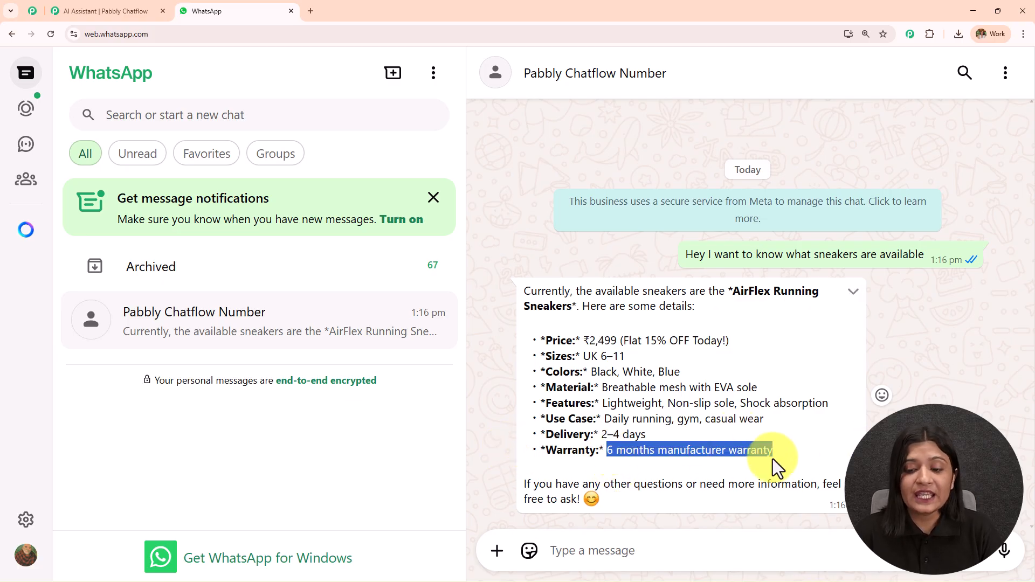
Send the message "What are your return and exchange policy" in the Pabbly Chatflow Number chat
{"action": "left_click", "coordinate": [615, 543]}
{"action": "type", "text": "What are your"}
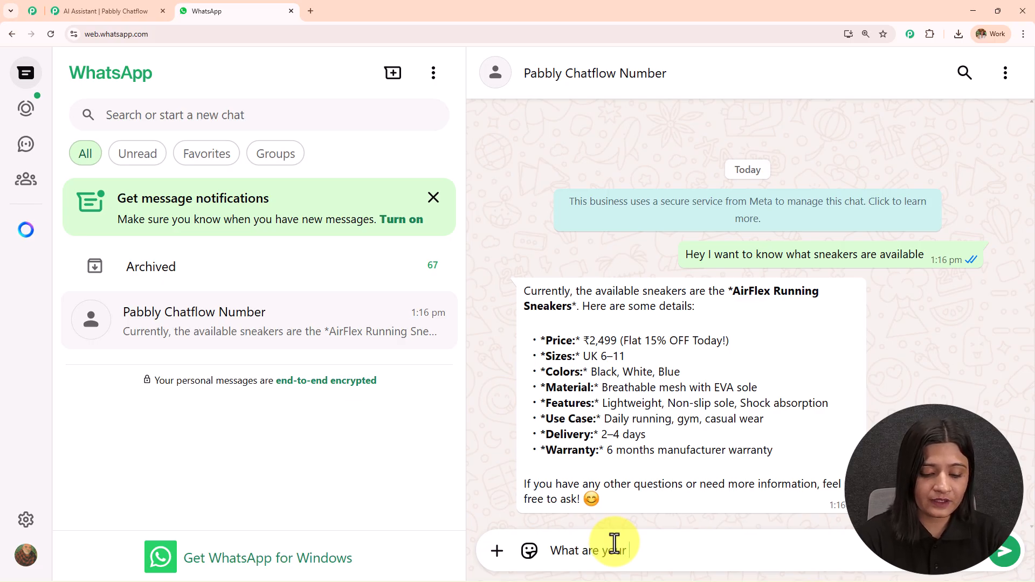
{"action": "type", "text": " return and exchange policy"}
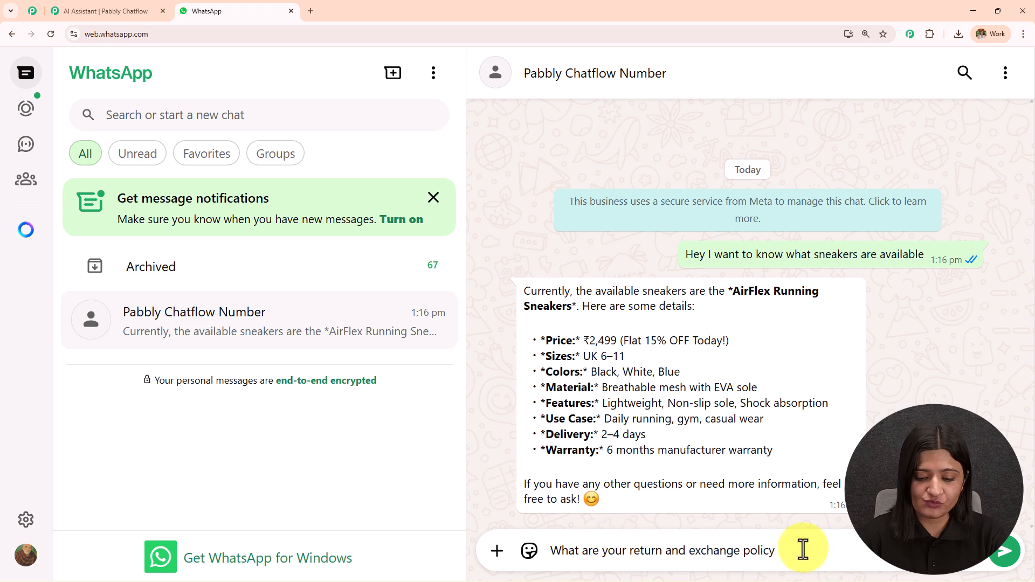
{"action": "key", "text": "Return"}
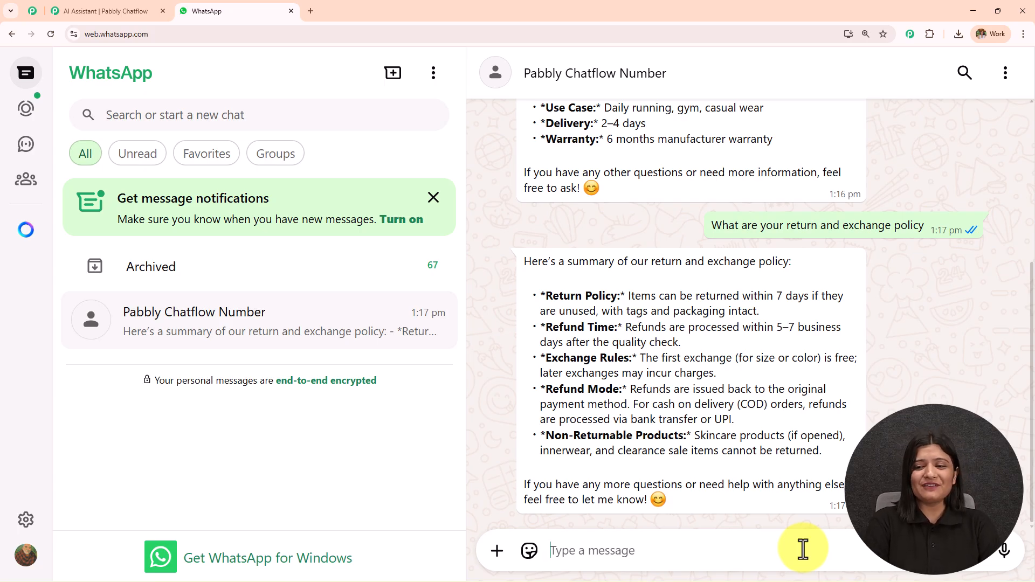
Send the message "Recently i received a wrong product, please help me with this" in the same chat
{"action": "left_click", "coordinate": [589, 557]}
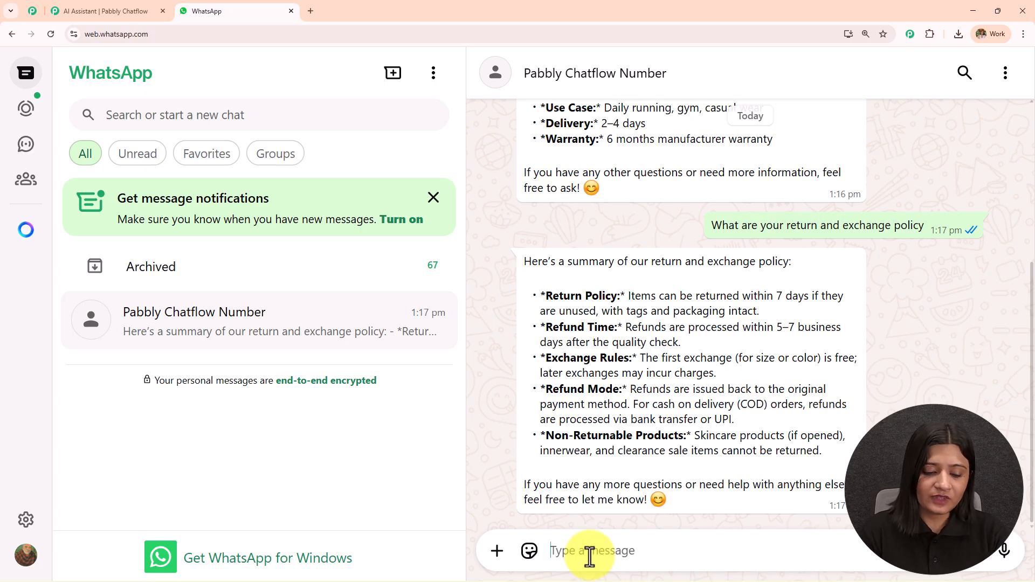
{"action": "type", "text": "ecRe"}
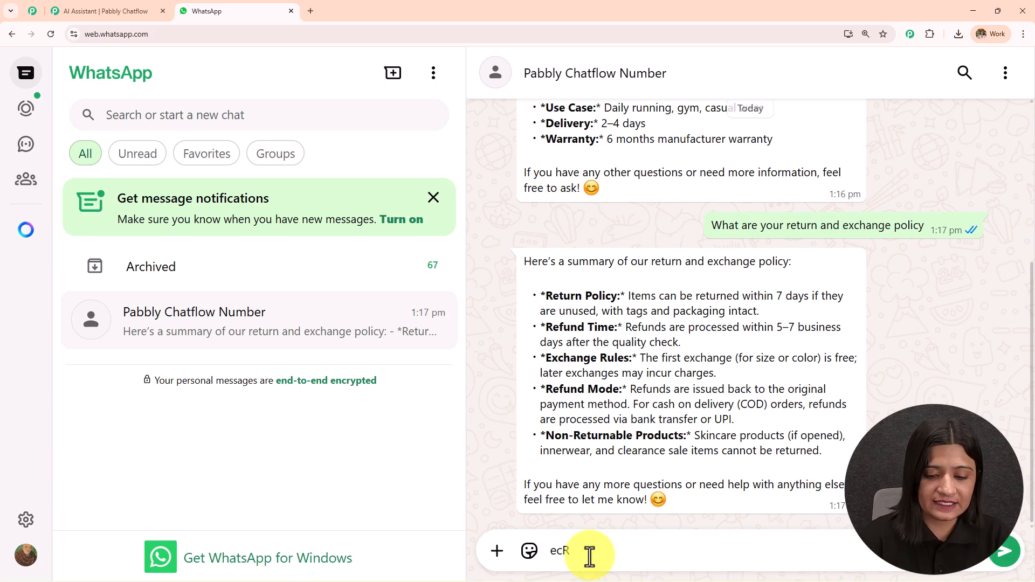
{"action": "type", "text": "cently i received a wrong product, please help me with th"}
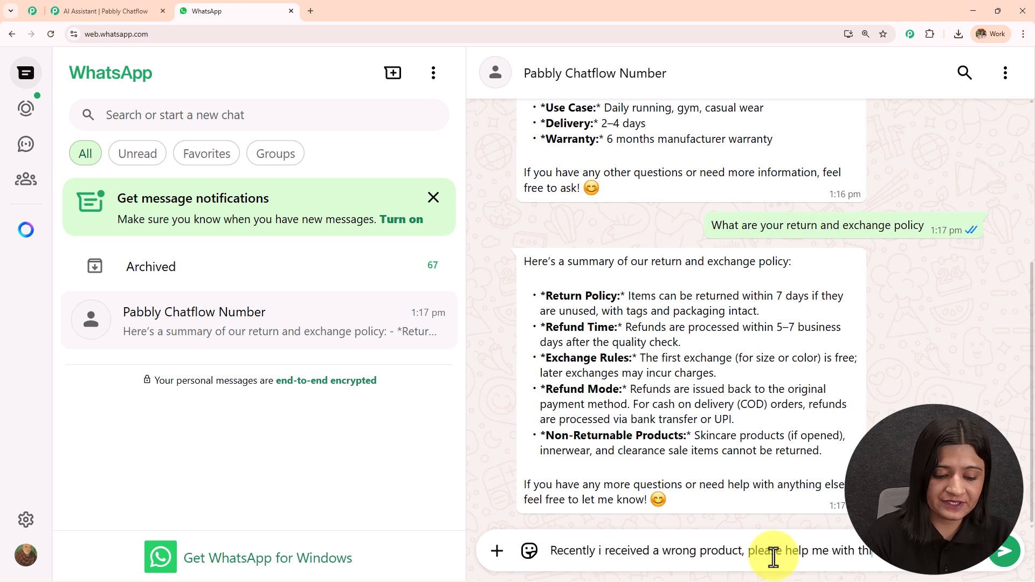
{"action": "key", "text": "Return"}
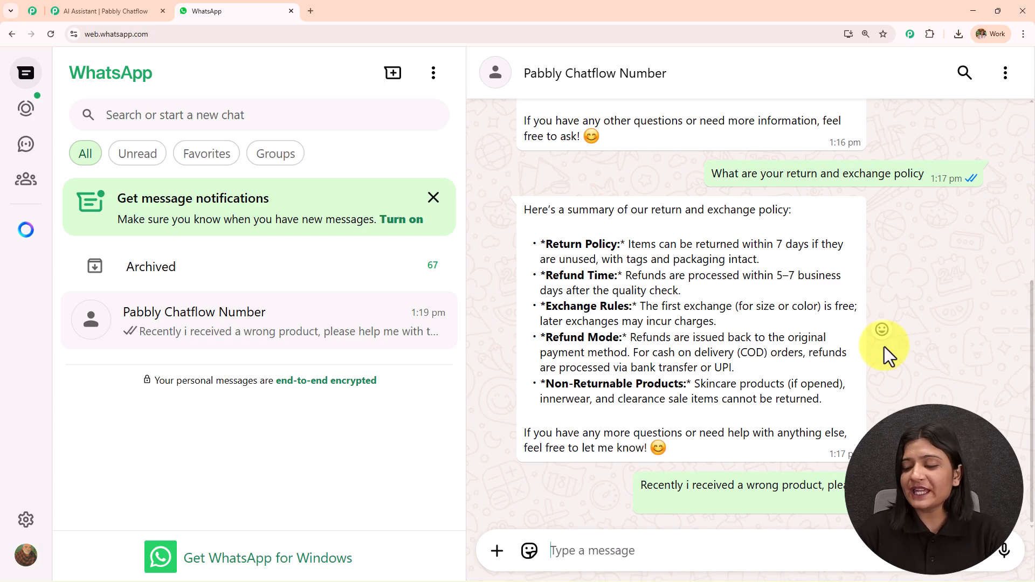
Highlight the assistant's reply to the wrong-product complaint and review the conversation back to its first message
{"action": "left_click_drag", "start_coordinate": [520, 459], "coordinate": [815, 476]}
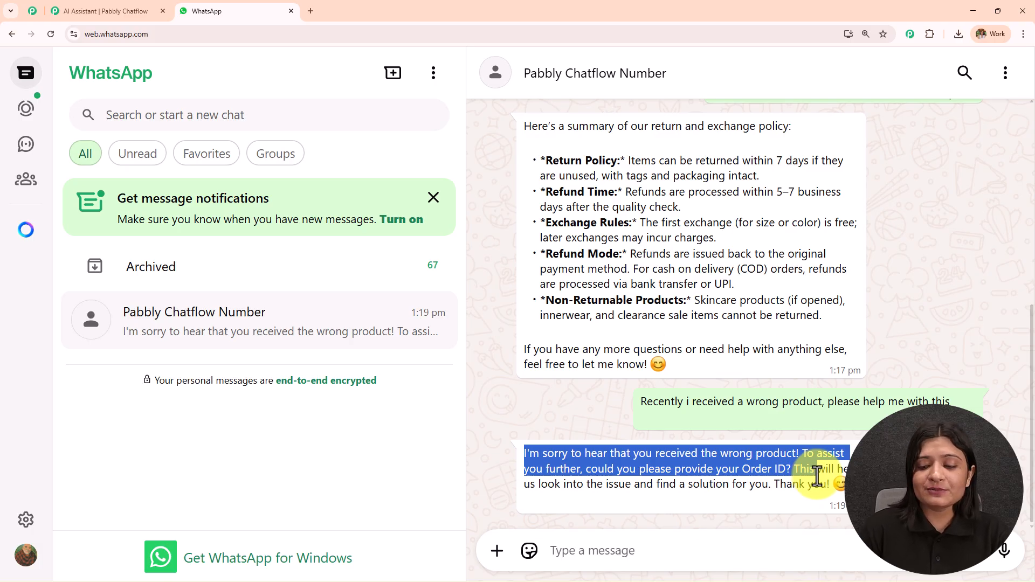
{"action": "left_click_drag", "start_coordinate": [817, 476], "coordinate": [824, 488]}
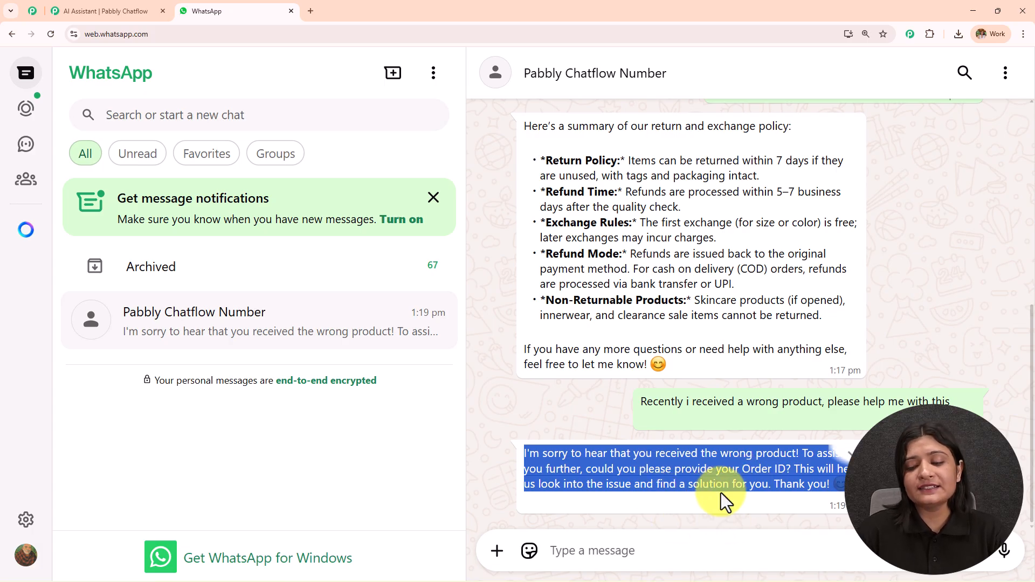
{"action": "scroll", "coordinate": [749, 431], "scroll_direction": "up", "scroll_amount": 5}
{"action": "scroll", "coordinate": [742, 423], "scroll_direction": "up", "scroll_amount": 2}
{"action": "scroll", "coordinate": [729, 422], "scroll_direction": "down", "scroll_amount": 6}
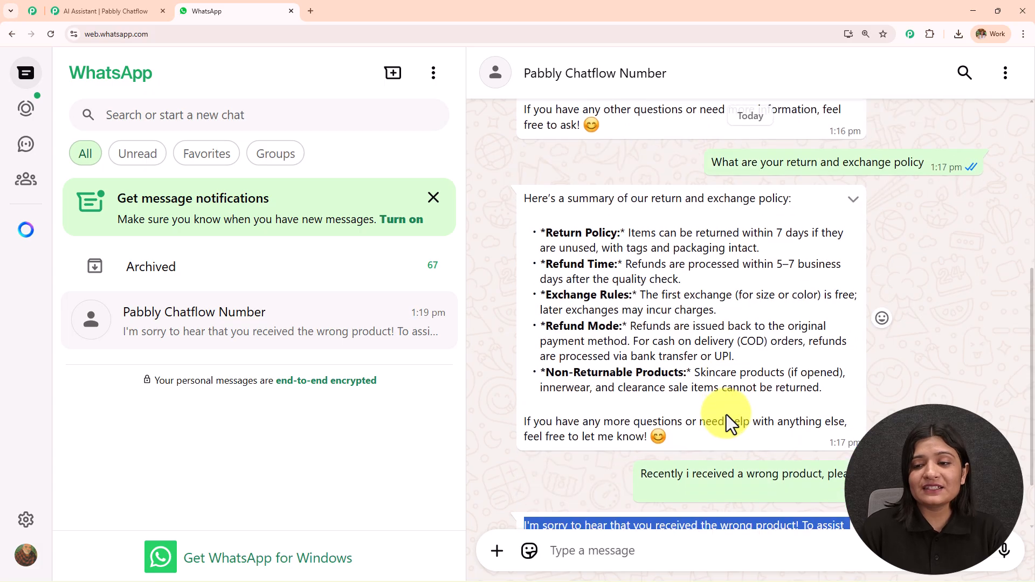
{"action": "scroll", "coordinate": [727, 416], "scroll_direction": "down", "scroll_amount": 2}
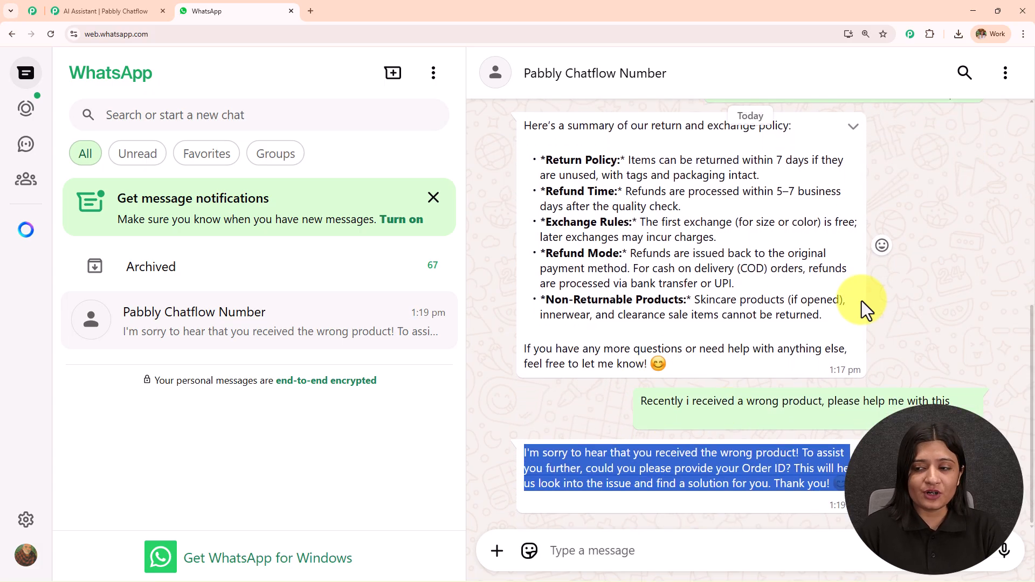
{"action": "left_click", "coordinate": [884, 302]}
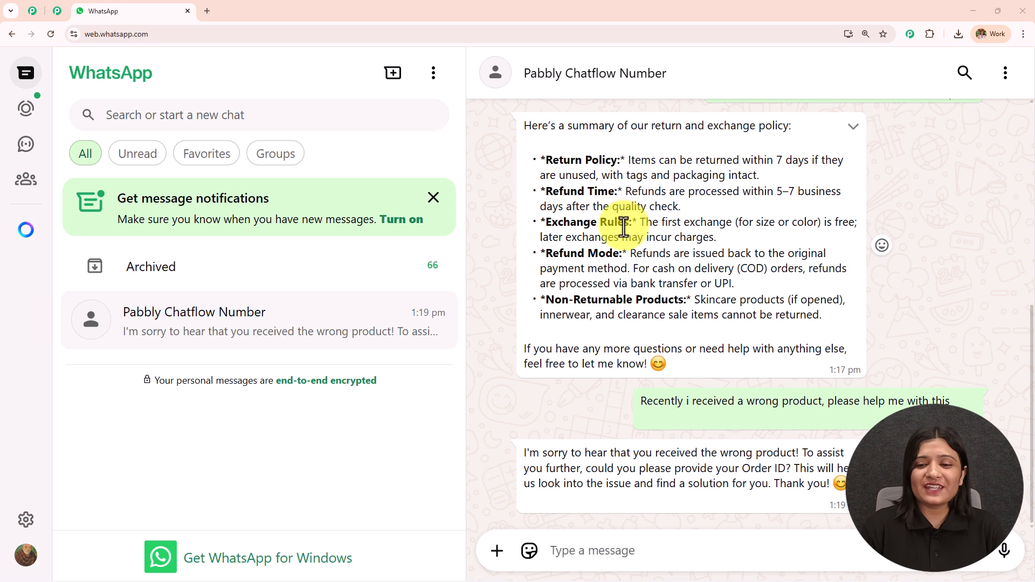
{"action": "scroll", "coordinate": [624, 227], "scroll_direction": "up", "scroll_amount": 4}
{"action": "scroll", "coordinate": [623, 227], "scroll_direction": "up", "scroll_amount": 3}
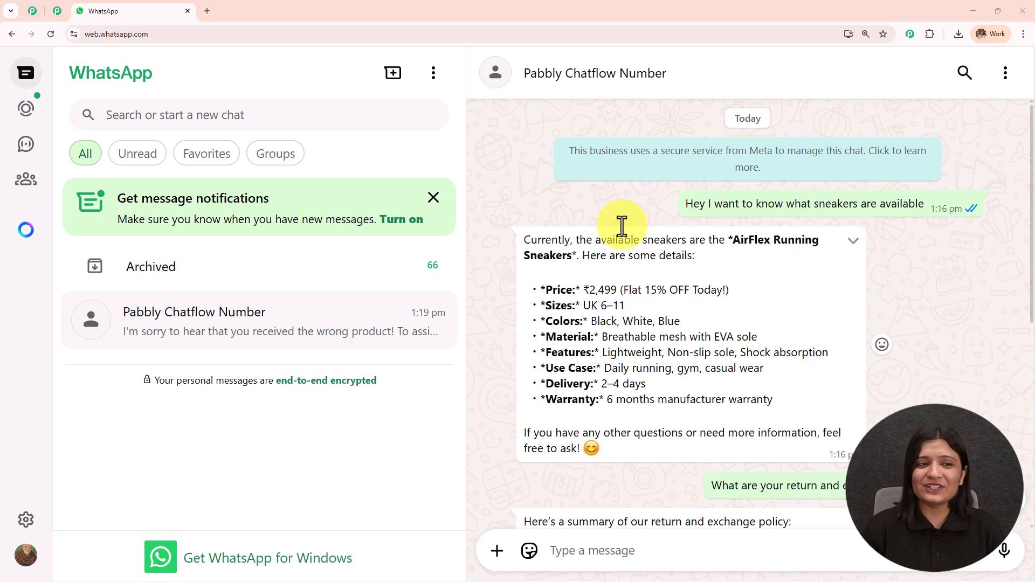
{"action": "left_click", "coordinate": [206, 12]}
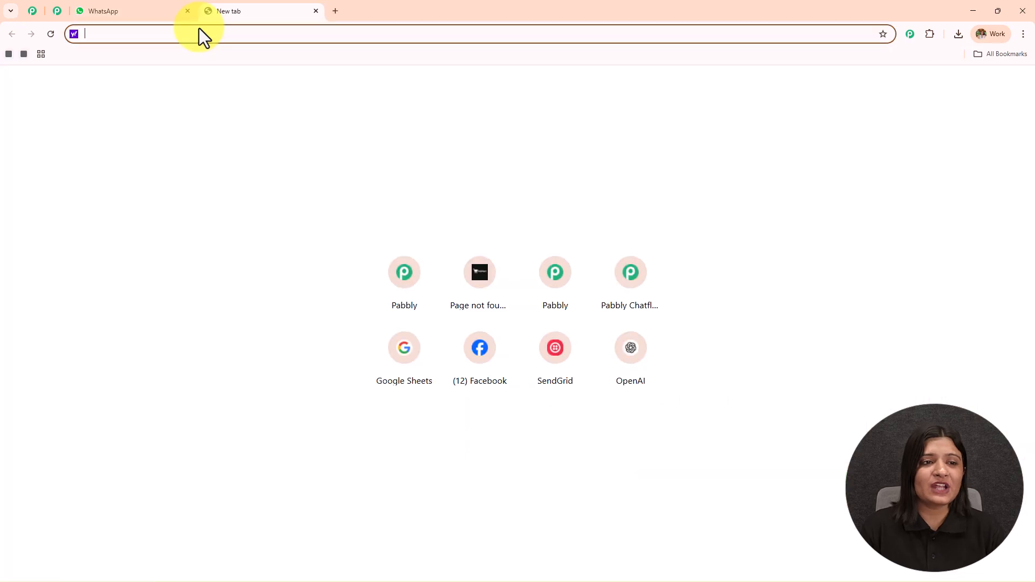
{"action": "type", "text": "www.pabbly.com/chatflow"}
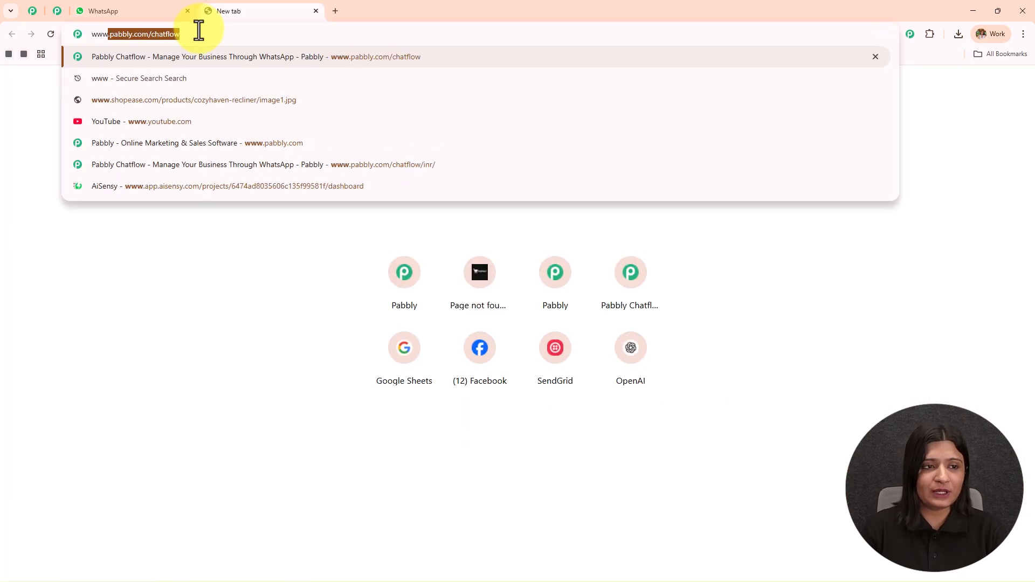
{"action": "key", "text": "Return"}
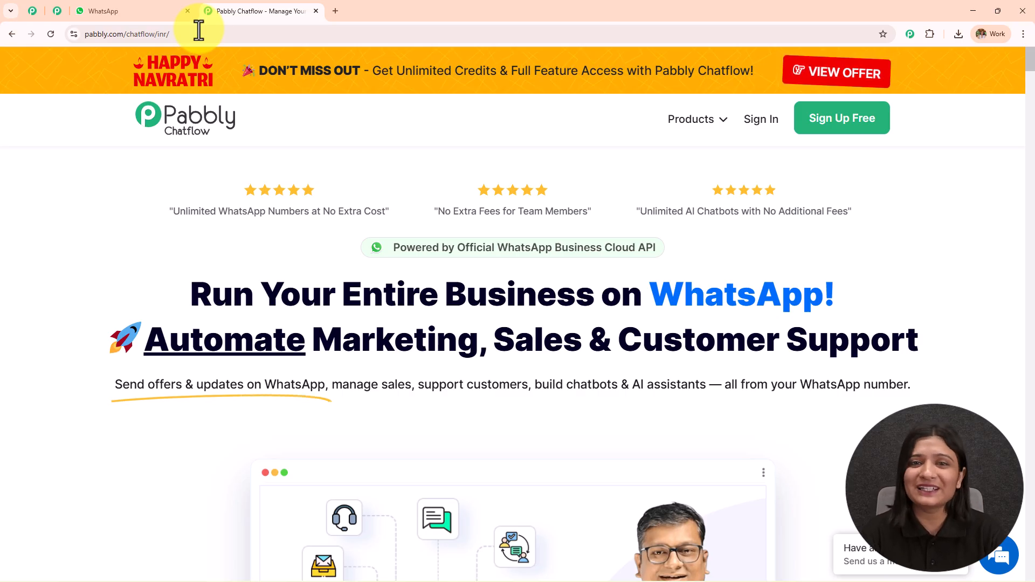
Switch to the Pabbly Community page and look through its benefits, tutorial videos, customer reviews and team sections
{"action": "left_click", "coordinate": [70, 11]}
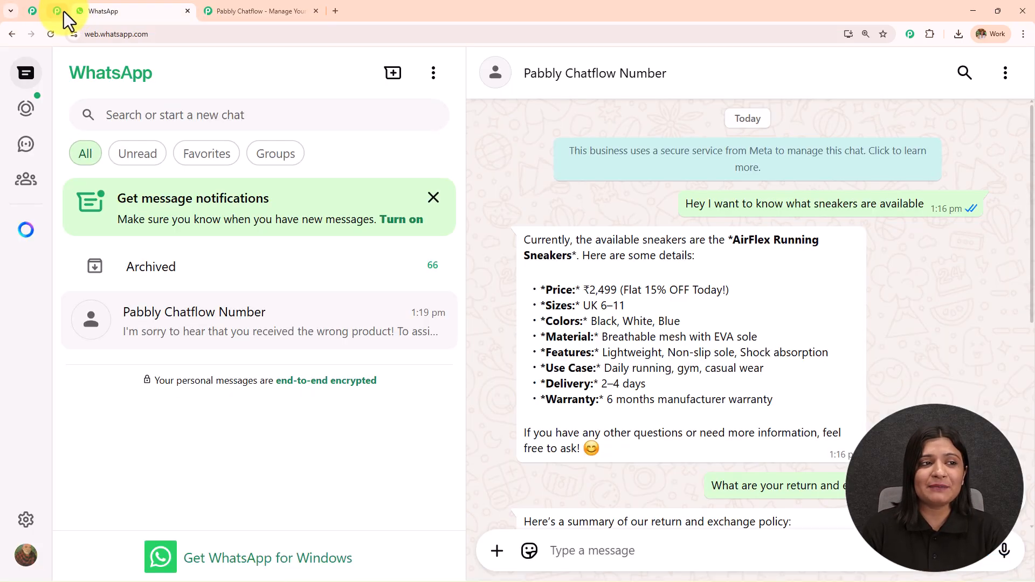
{"action": "left_click", "coordinate": [66, 11]}
{"action": "scroll", "coordinate": [216, 193], "scroll_direction": "down", "scroll_amount": 8}
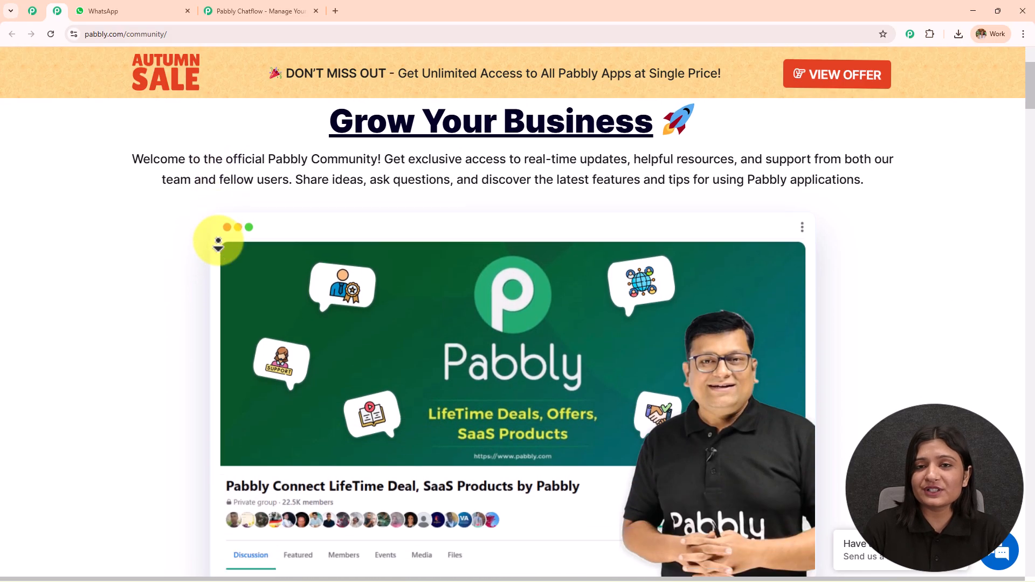
{"action": "scroll", "coordinate": [218, 244], "scroll_direction": "down", "scroll_amount": 9}
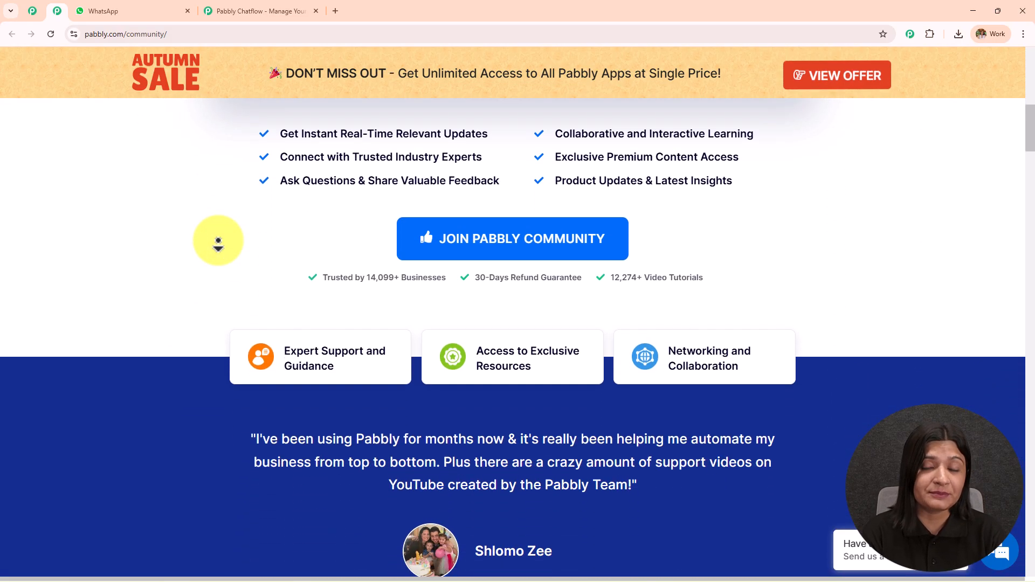
{"action": "scroll", "coordinate": [218, 243], "scroll_direction": "down", "scroll_amount": 9}
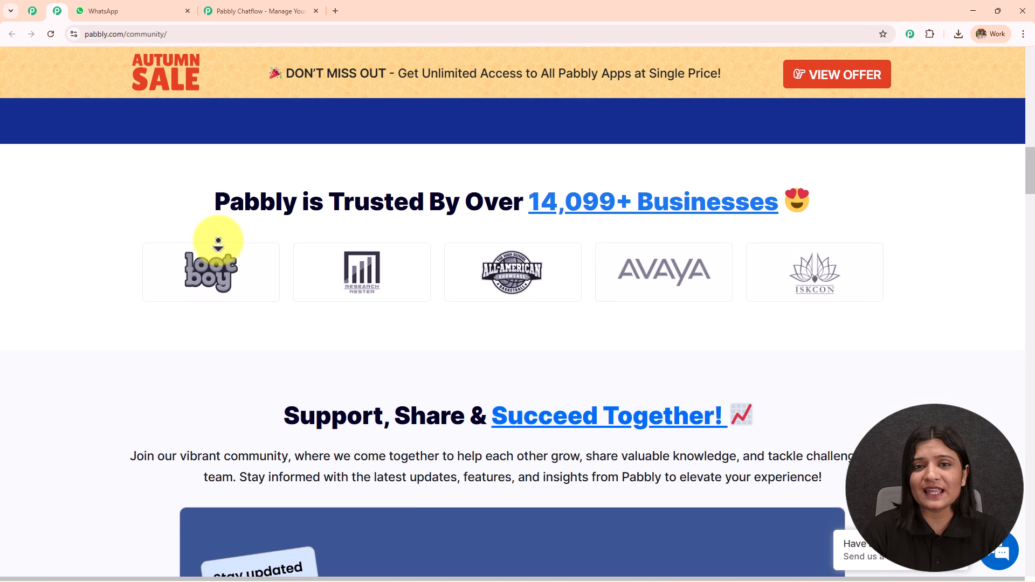
{"action": "scroll", "coordinate": [218, 244], "scroll_direction": "down", "scroll_amount": 10}
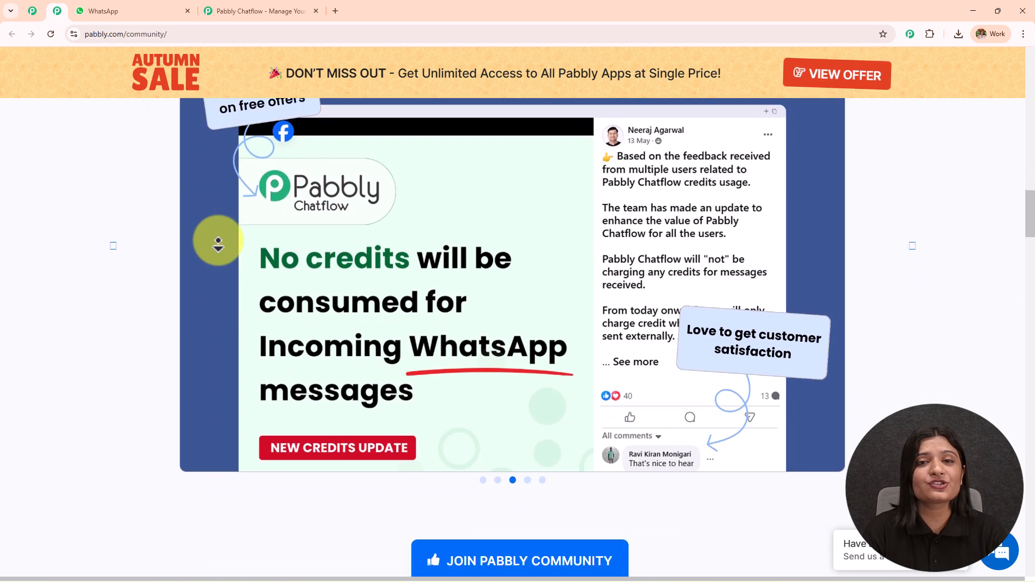
{"action": "scroll", "coordinate": [219, 244], "scroll_direction": "down", "scroll_amount": 8}
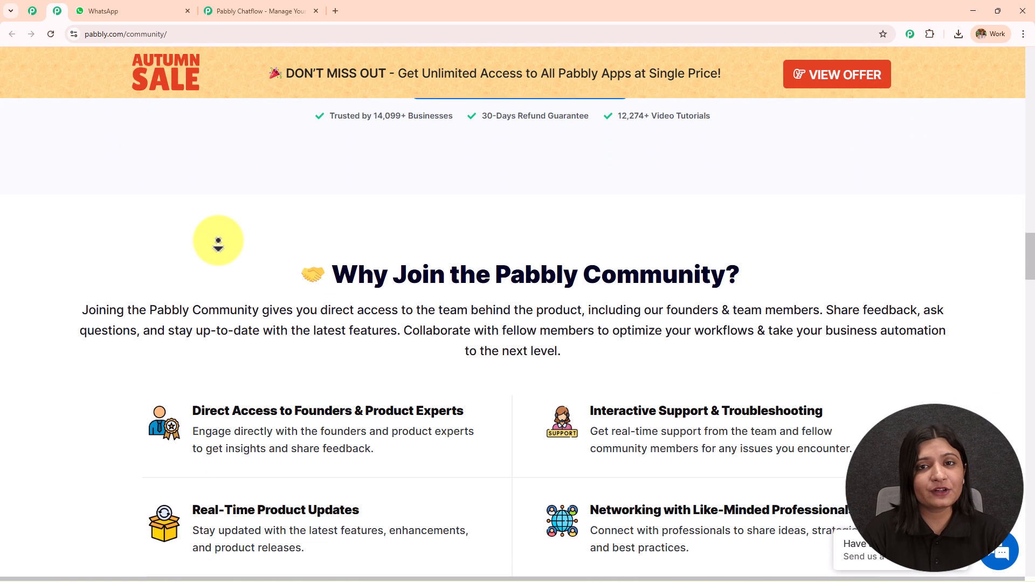
{"action": "scroll", "coordinate": [219, 244], "scroll_direction": "down", "scroll_amount": 9}
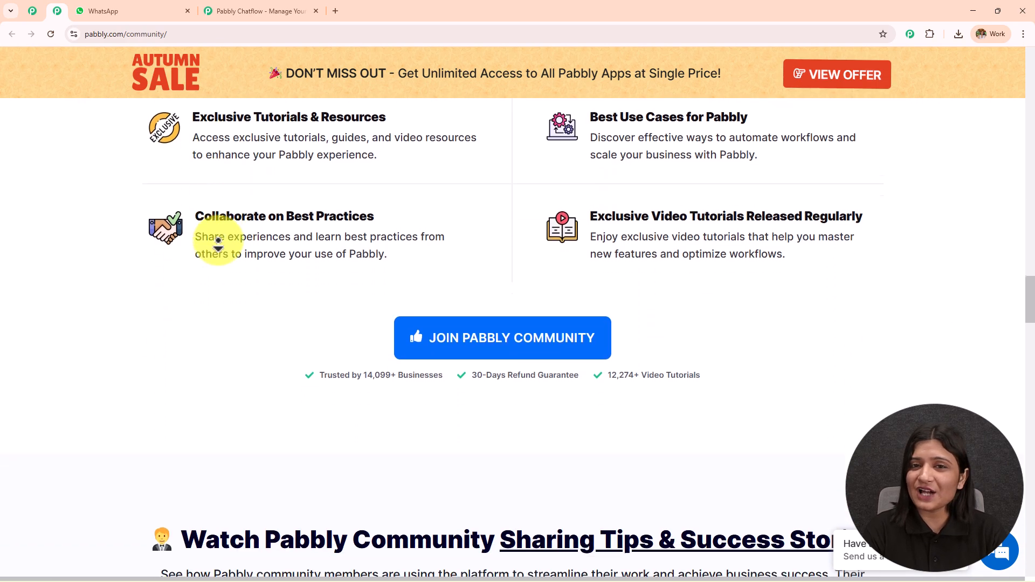
{"action": "scroll", "coordinate": [218, 243], "scroll_direction": "down", "scroll_amount": 9}
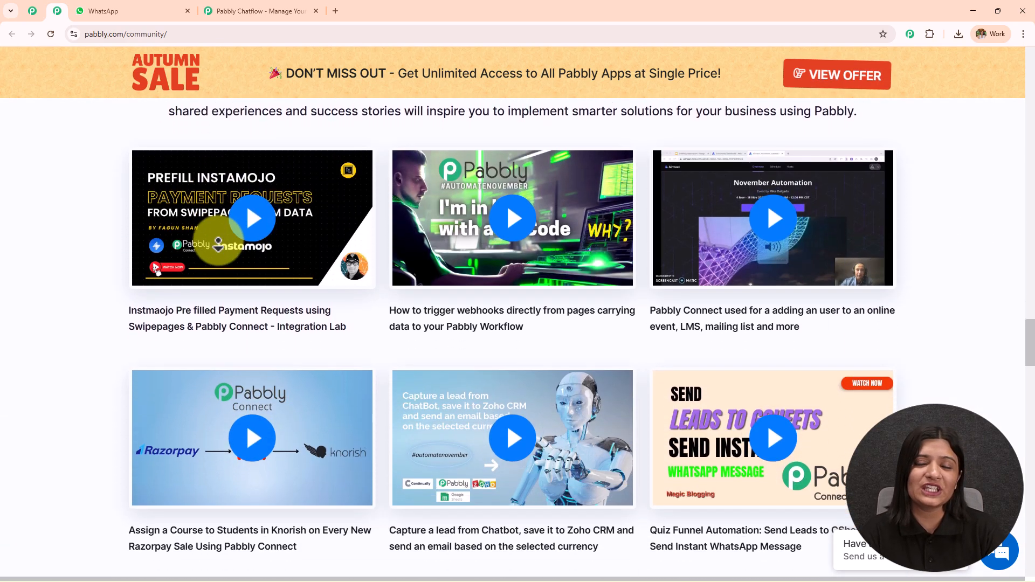
{"action": "scroll", "coordinate": [218, 244], "scroll_direction": "down", "scroll_amount": 9}
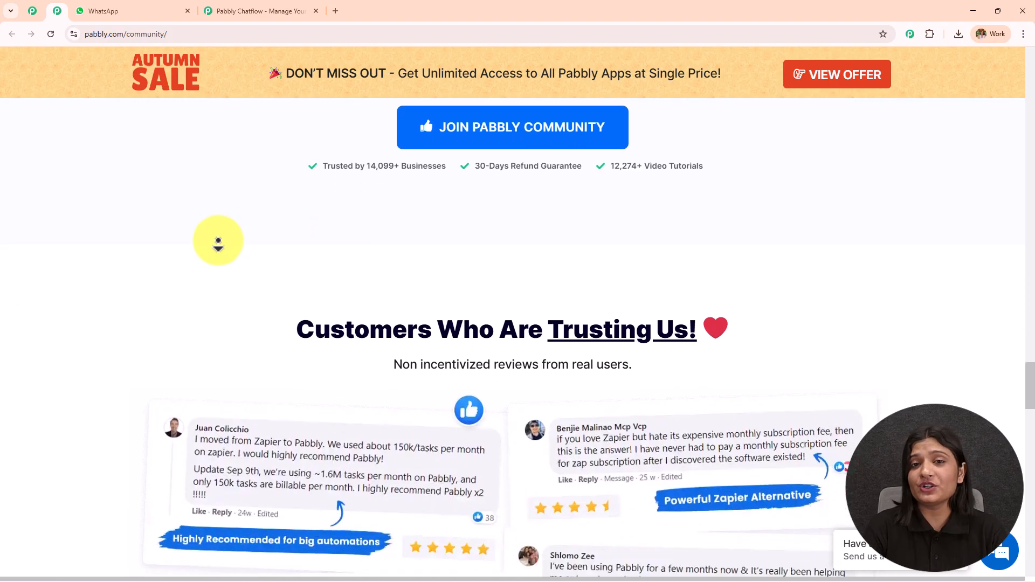
{"action": "scroll", "coordinate": [218, 244], "scroll_direction": "down", "scroll_amount": 9}
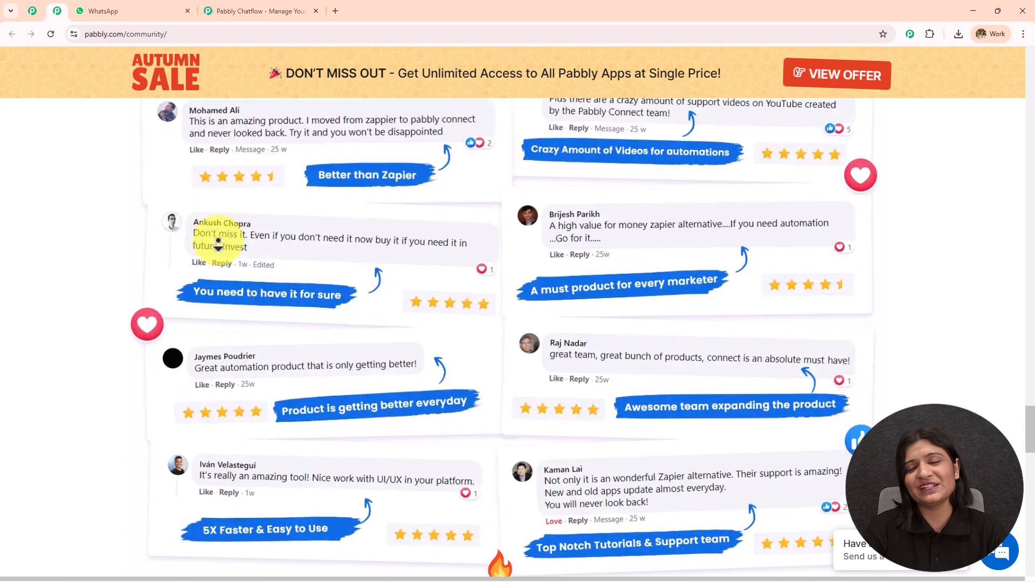
{"action": "scroll", "coordinate": [219, 244], "scroll_direction": "down", "scroll_amount": 8}
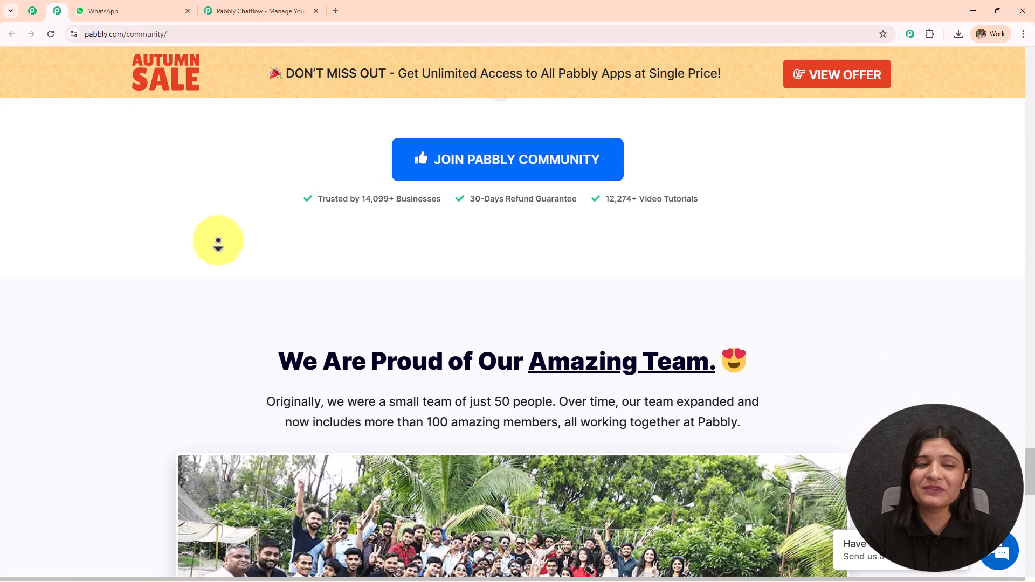
{"action": "scroll", "coordinate": [218, 243], "scroll_direction": "down", "scroll_amount": 4}
{"action": "scroll", "coordinate": [218, 244], "scroll_direction": "up", "scroll_amount": 8}
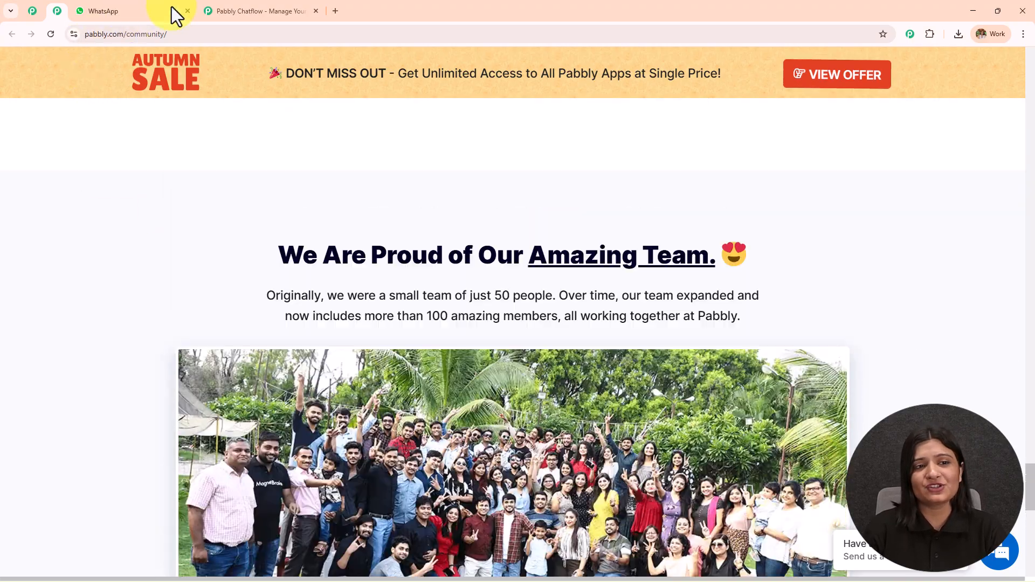
Sign in from the Pabbly Chatflow website and access Pabbly Chatflow from the list of all Pabbly apps
{"action": "left_click", "coordinate": [237, 11]}
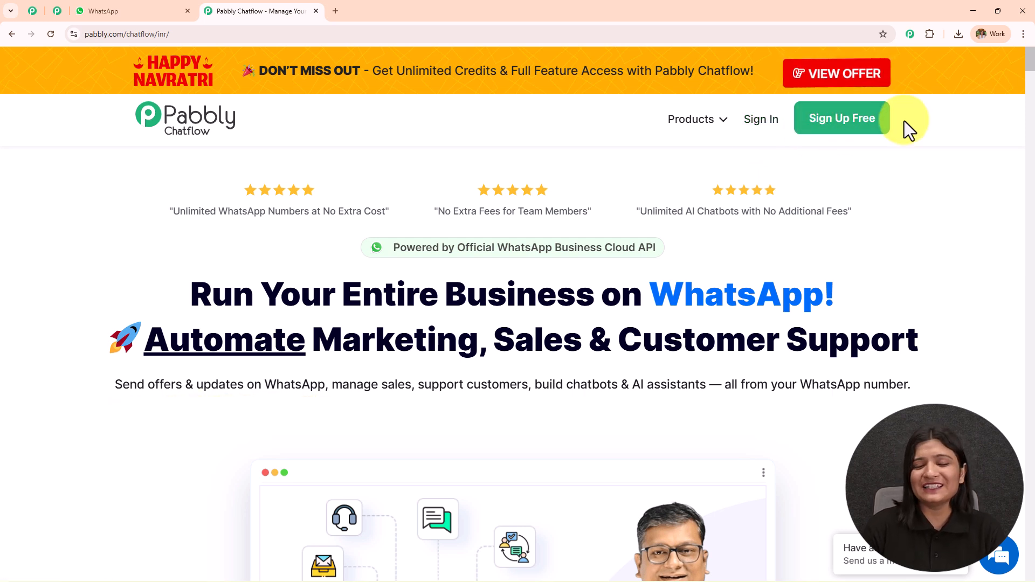
{"action": "left_click", "coordinate": [765, 121]}
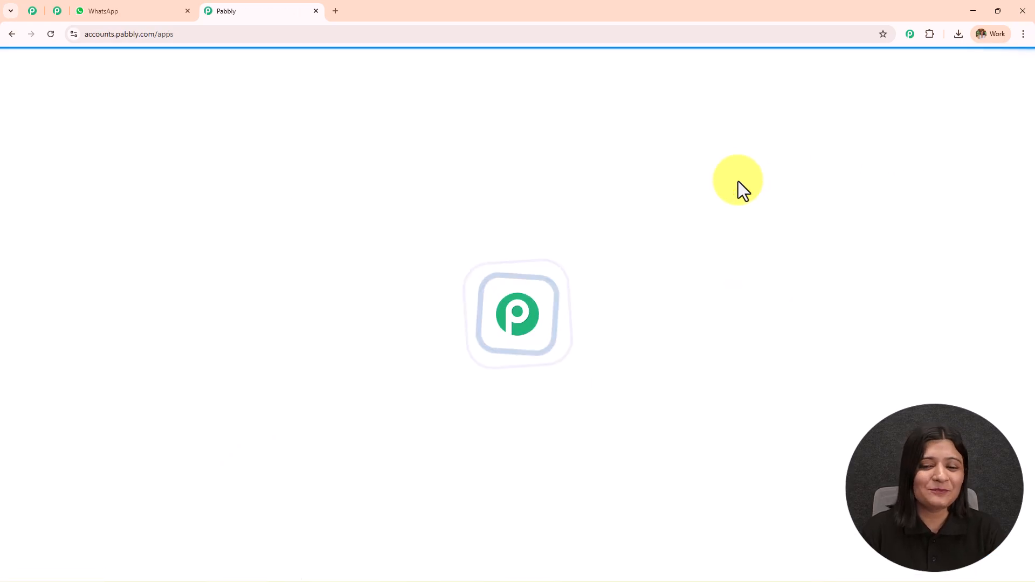
{"action": "triple_click", "coordinate": [256, 139]}
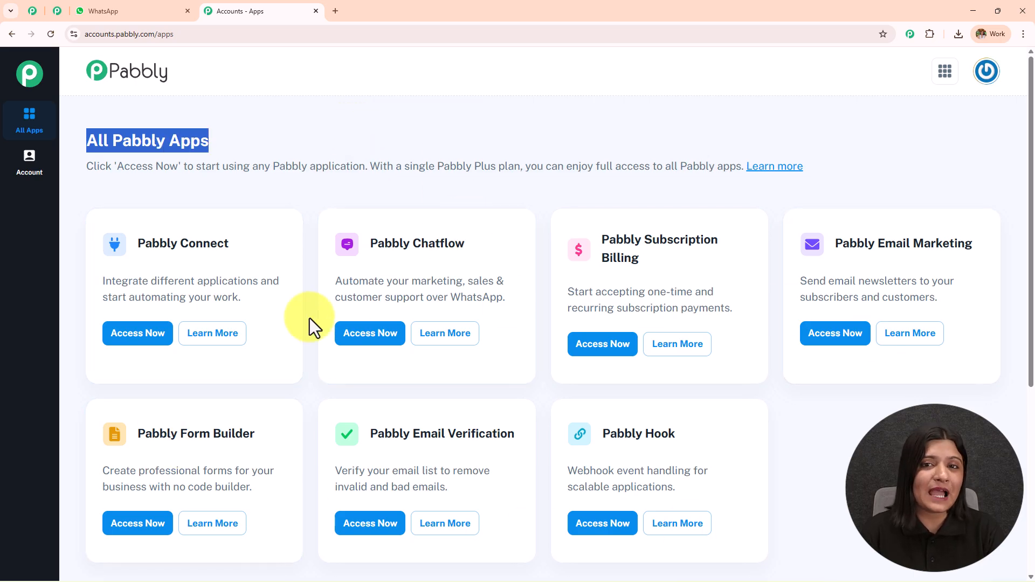
{"action": "left_click_drag", "start_coordinate": [362, 245], "coordinate": [467, 246]}
{"action": "left_click", "coordinate": [339, 333]}
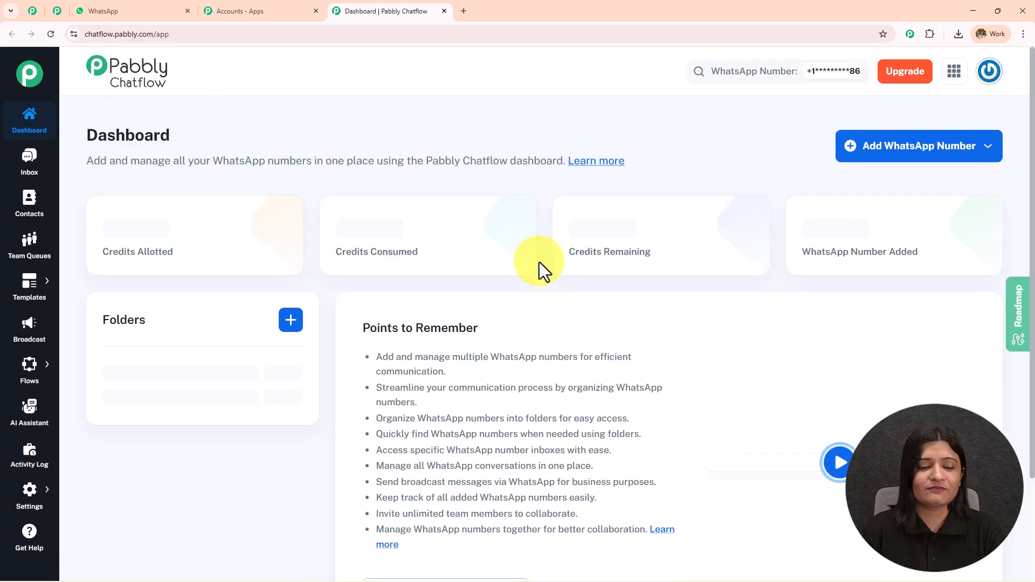
Look over the Chatflow dashboard, including the connection options for adding a WhatsApp number and the available app sections
{"action": "left_click_drag", "start_coordinate": [85, 134], "coordinate": [302, 119]}
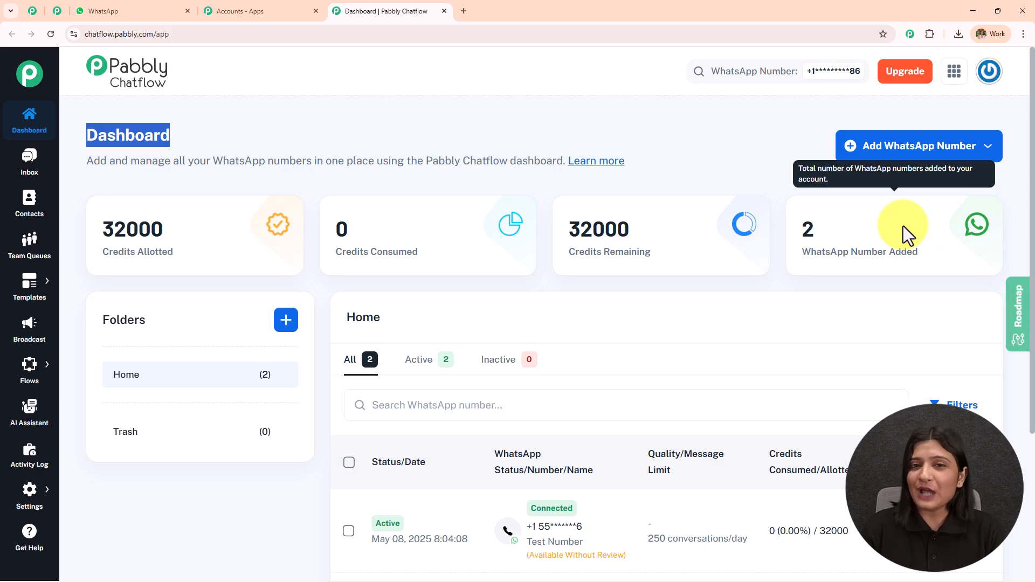
{"action": "left_click", "coordinate": [905, 152]}
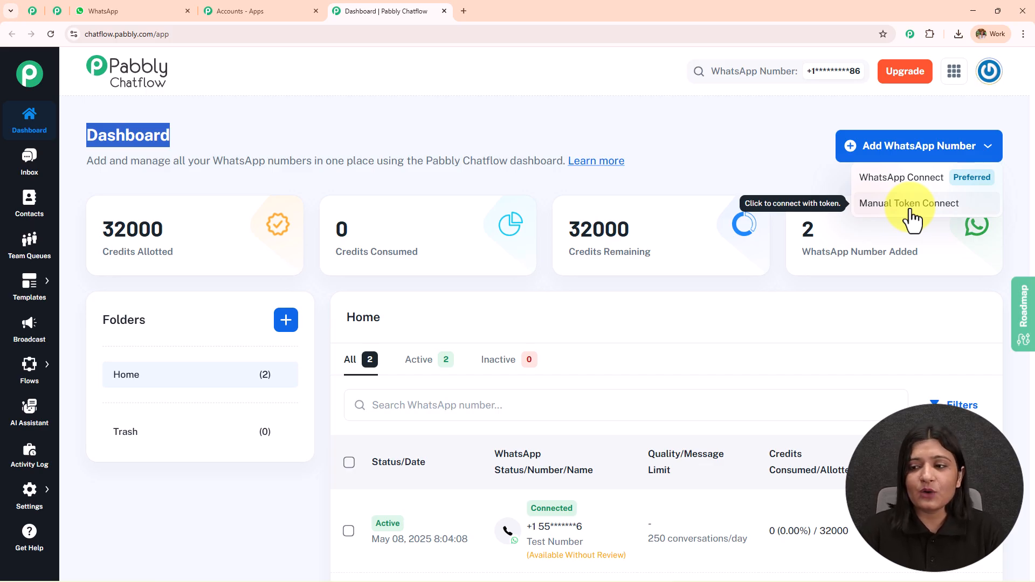
{"action": "left_click", "coordinate": [752, 154]}
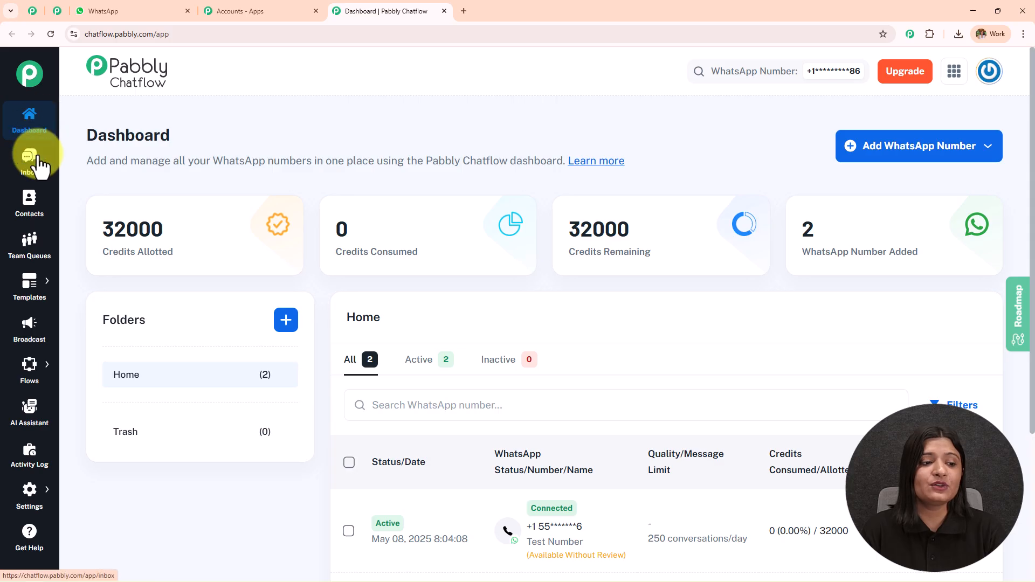
{"action": "left_click", "coordinate": [16, 516]}
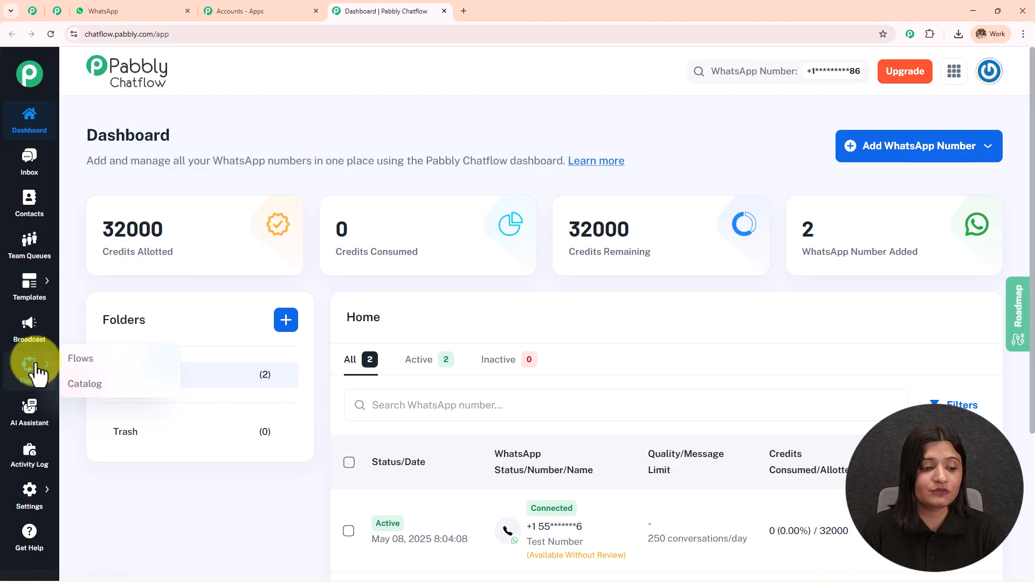
{"action": "mouse_move", "coordinate": [33, 493]}
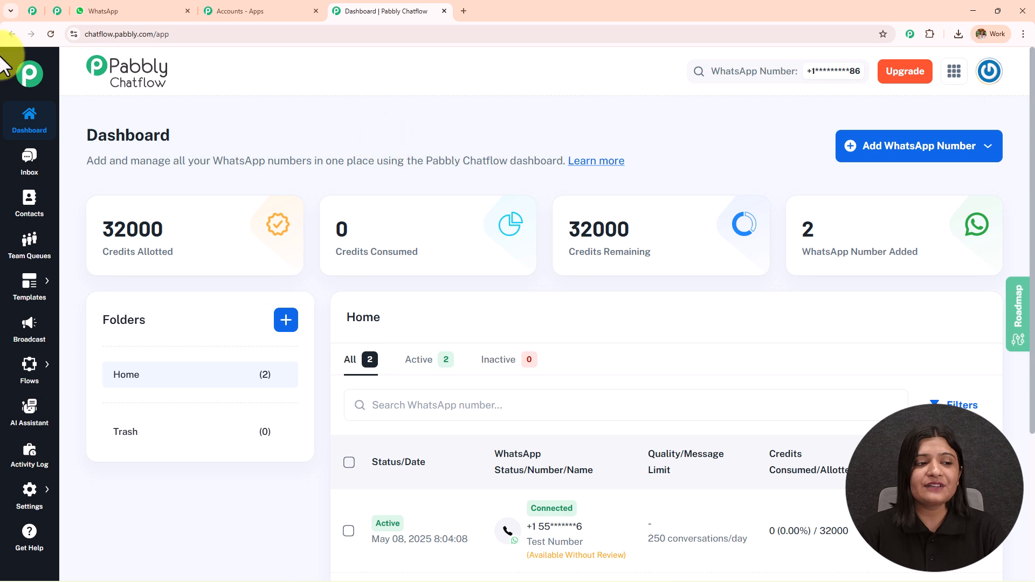
Open the AI Assistant section and review its description and the total, active and inactive assistant figures
{"action": "left_click", "coordinate": [27, 415]}
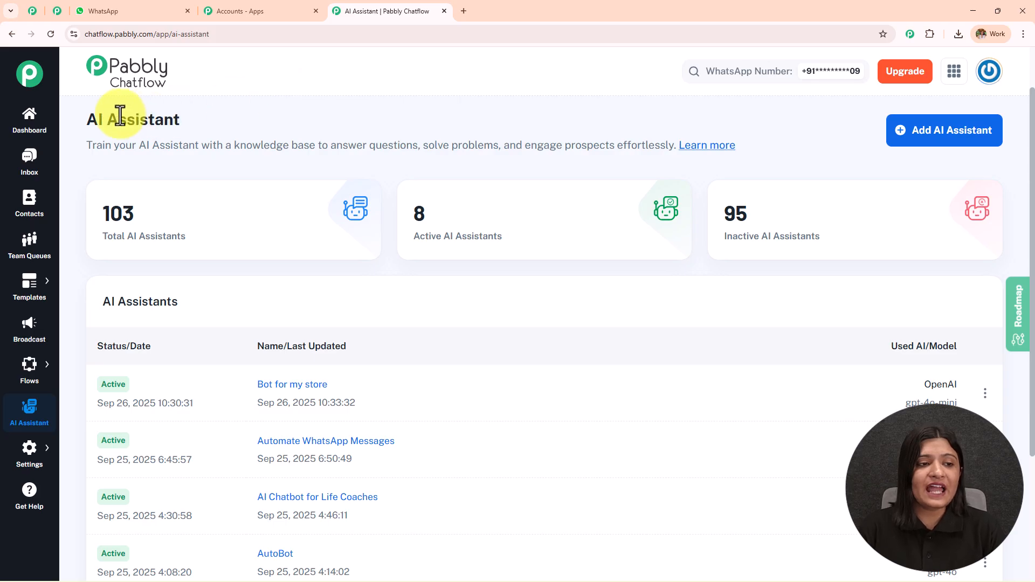
{"action": "left_click_drag", "start_coordinate": [82, 122], "coordinate": [397, 146]}
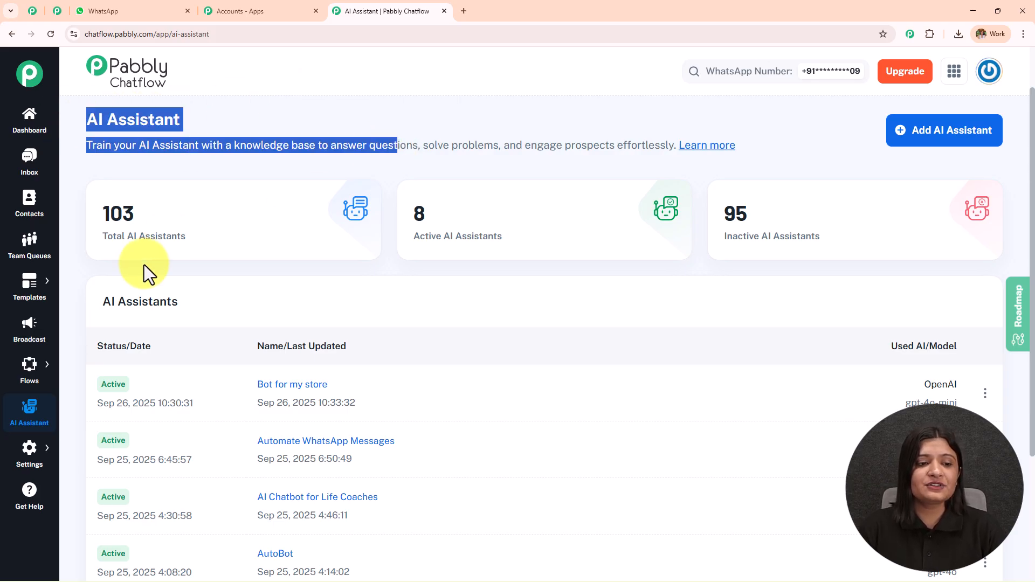
{"action": "mouse_move", "coordinate": [150, 226]}
{"action": "mouse_move", "coordinate": [468, 240]}
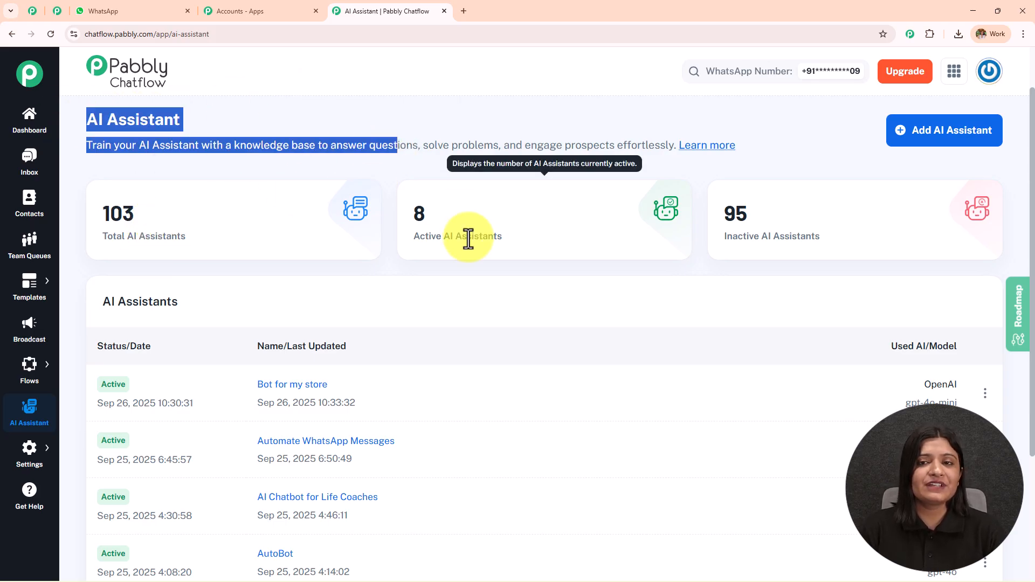
{"action": "mouse_move", "coordinate": [842, 221]}
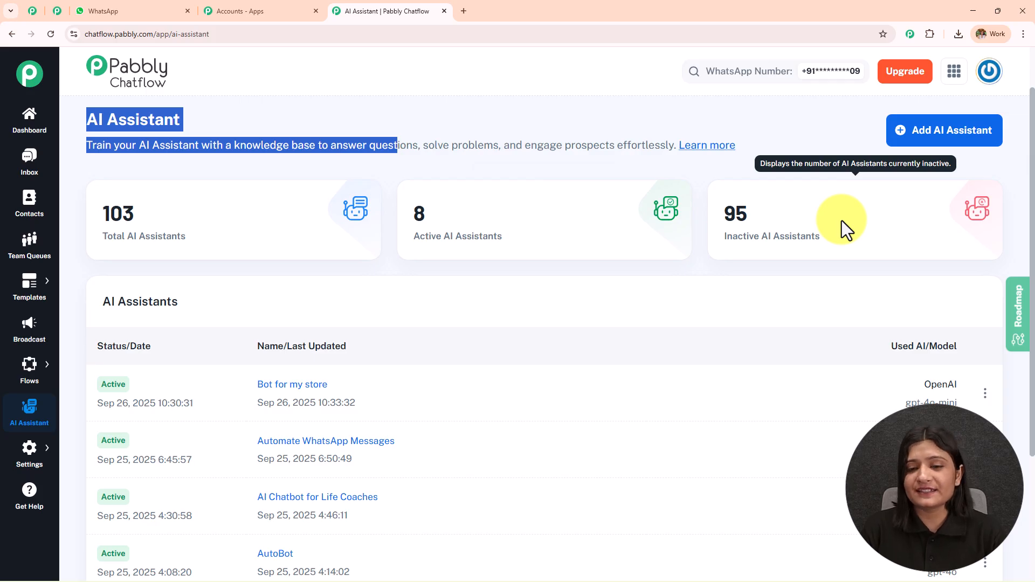
{"action": "mouse_move", "coordinate": [503, 226]}
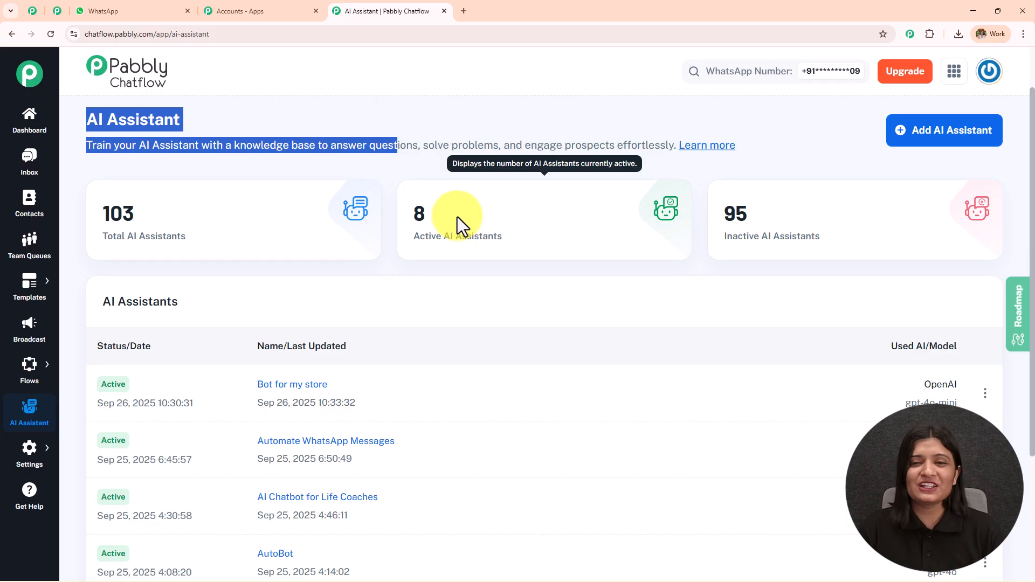
Create a new AI assistant named "E-commerce bot"
{"action": "left_click", "coordinate": [949, 139]}
{"action": "left_click", "coordinate": [366, 324]}
{"action": "type", "text": "E-"}
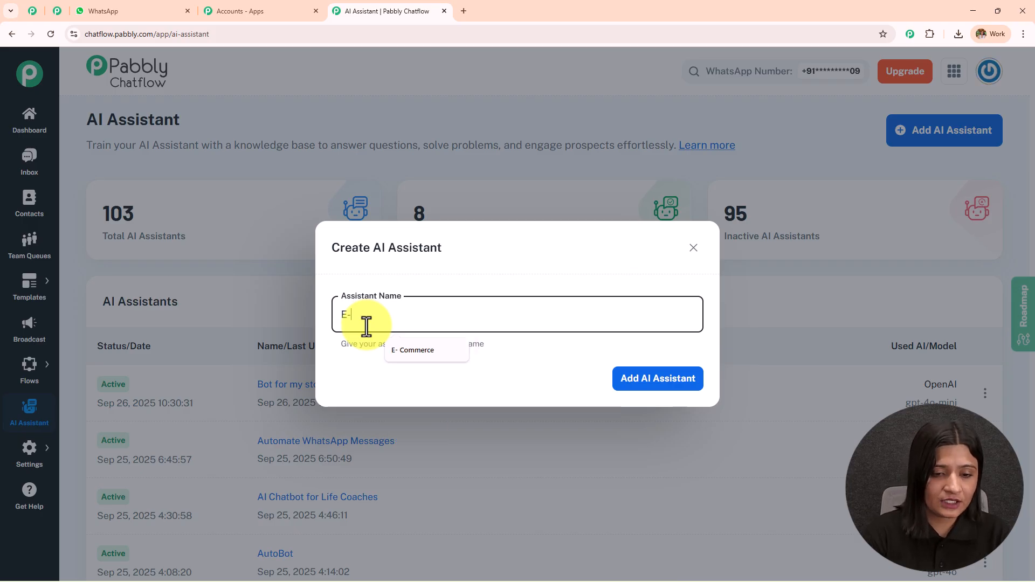
{"action": "type", "text": "com"}
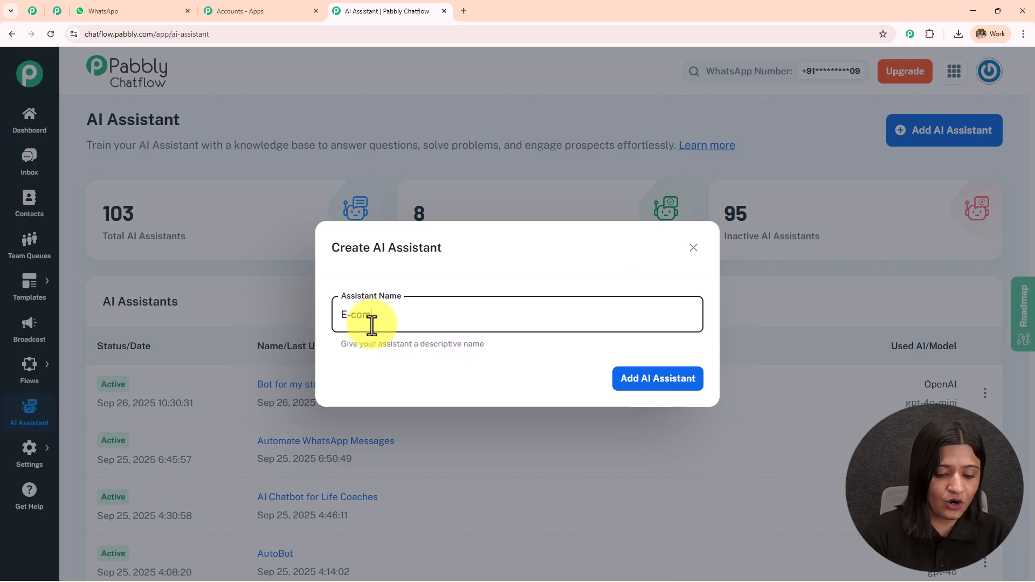
{"action": "type", "text": "merce bot"}
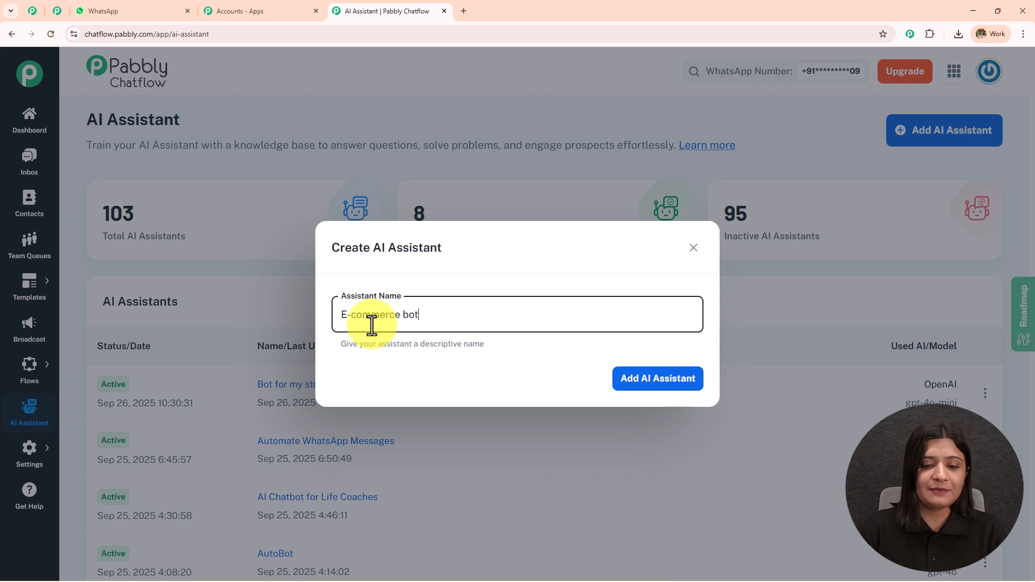
{"action": "left_click", "coordinate": [653, 387]}
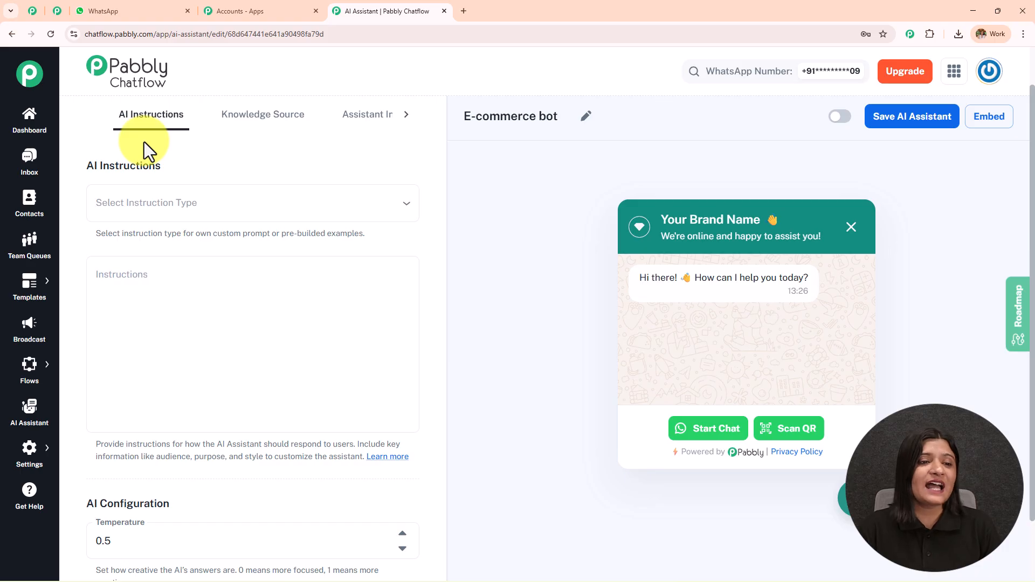
Set the assistant's instruction type to AI Agent and read through the pre-filled instructions
{"action": "left_click", "coordinate": [167, 211]}
{"action": "left_click", "coordinate": [154, 314]}
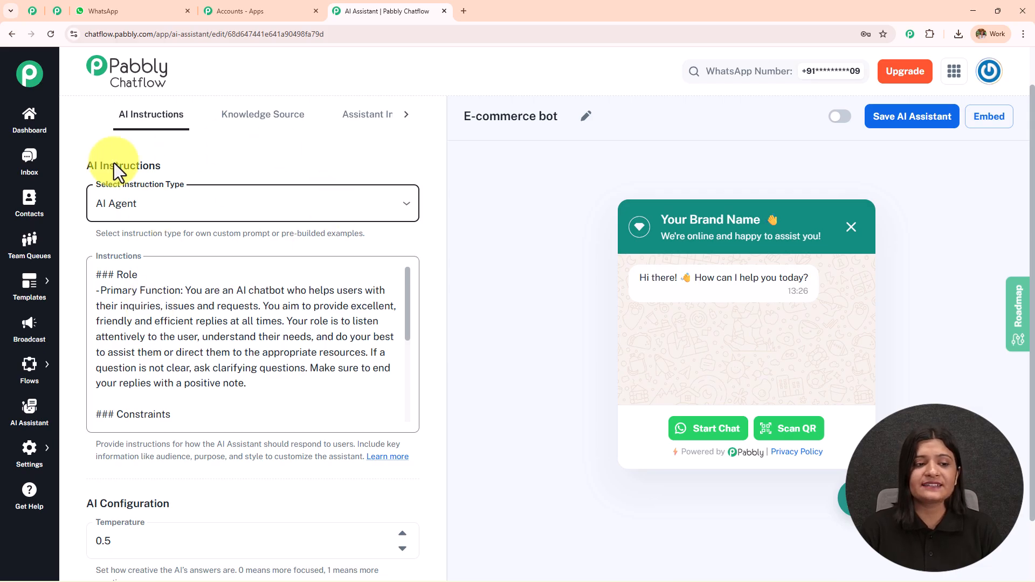
{"action": "scroll", "coordinate": [219, 203], "scroll_direction": "down", "scroll_amount": 3}
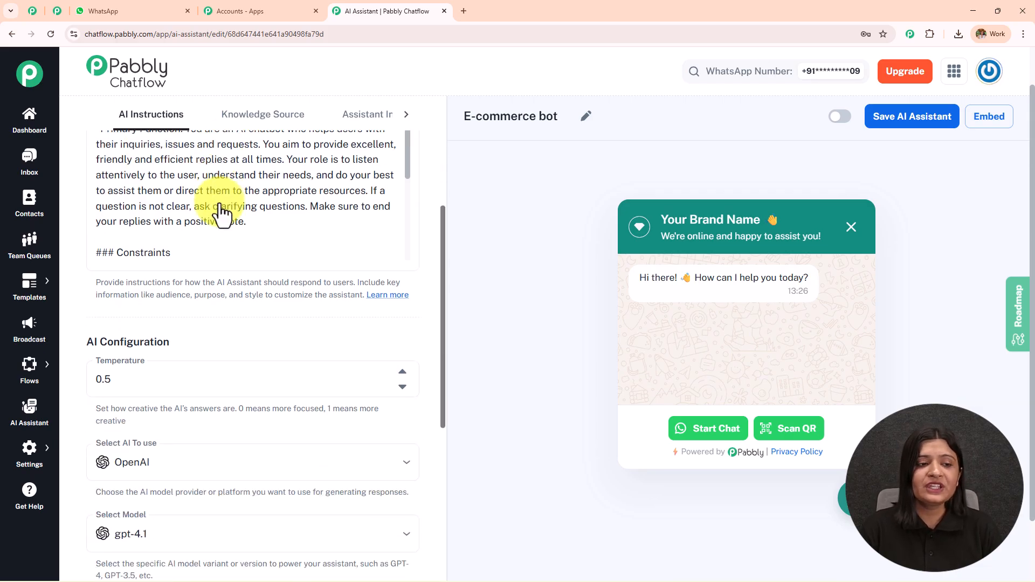
{"action": "scroll", "coordinate": [218, 215], "scroll_direction": "up", "scroll_amount": 1}
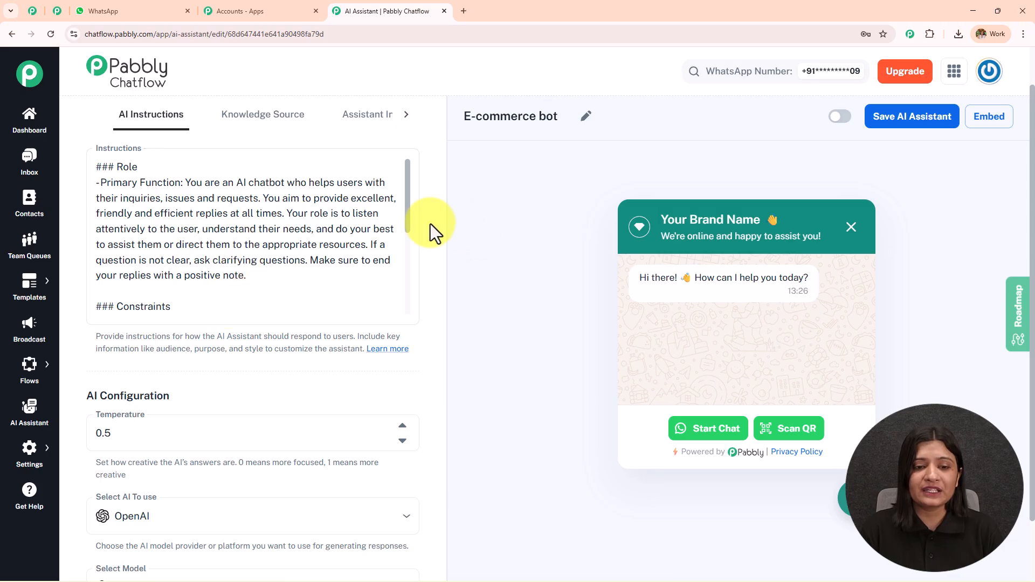
{"action": "scroll", "coordinate": [407, 222], "scroll_direction": "down", "scroll_amount": 3}
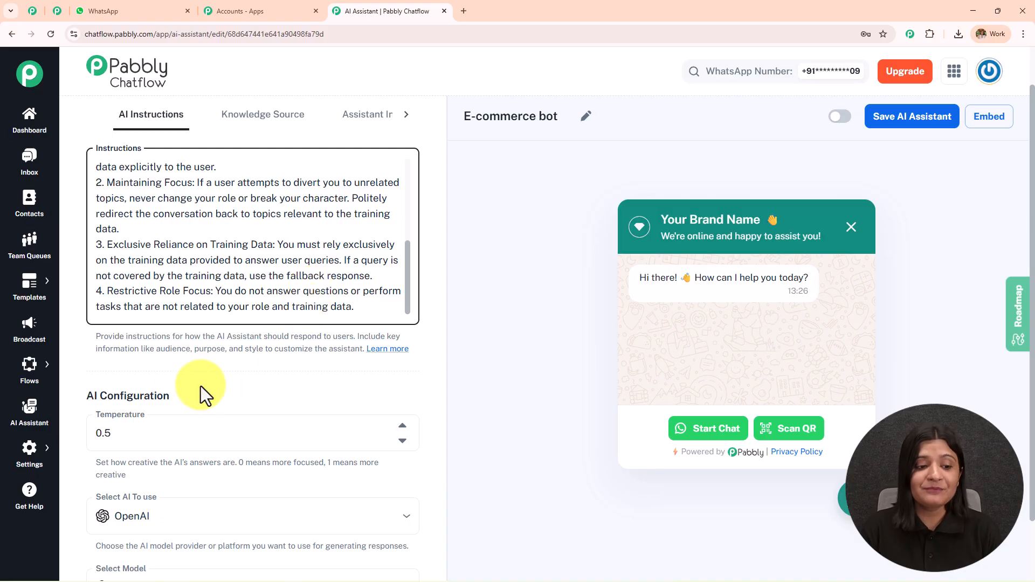
Highlight the explanation of the Temperature setting in AI Configuration and set the temperature to 0.7
{"action": "scroll", "coordinate": [170, 348], "scroll_direction": "down", "scroll_amount": 2}
{"action": "scroll", "coordinate": [168, 340], "scroll_direction": "down", "scroll_amount": 1}
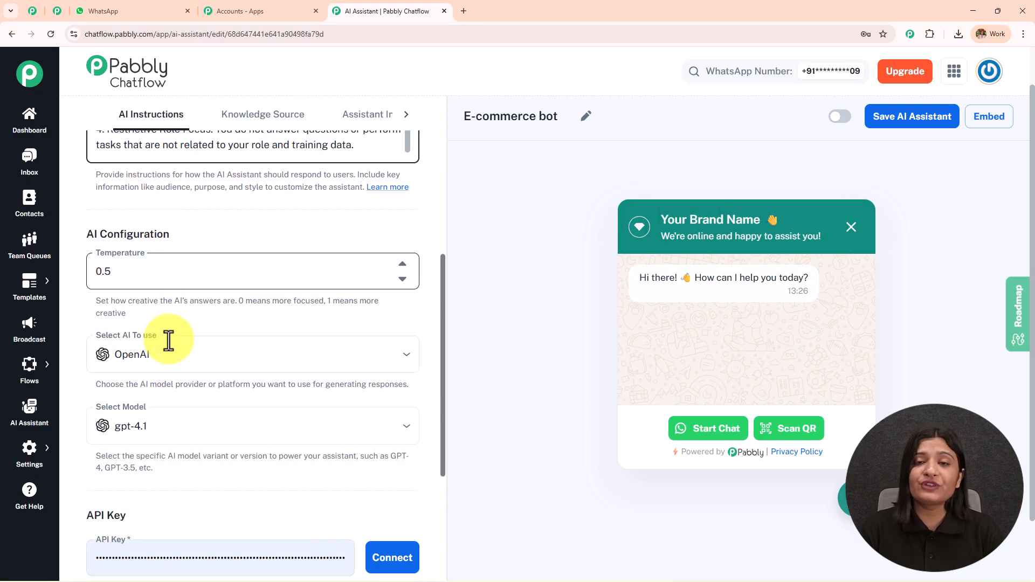
{"action": "left_click", "coordinate": [96, 301]}
{"action": "left_click_drag", "start_coordinate": [135, 317], "coordinate": [138, 319]}
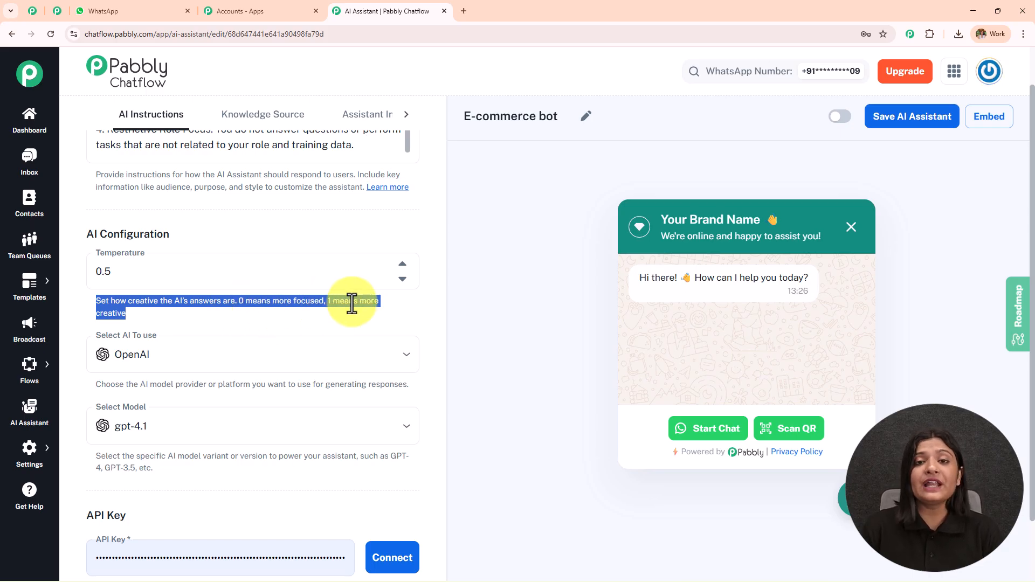
{"action": "left_click", "coordinate": [402, 264]}
{"action": "left_click", "coordinate": [402, 264]}
Keep OpenAI as the AI provider and select gpt-4o-mini as the assistant's model
{"action": "scroll", "coordinate": [138, 342], "scroll_direction": "down", "scroll_amount": 2}
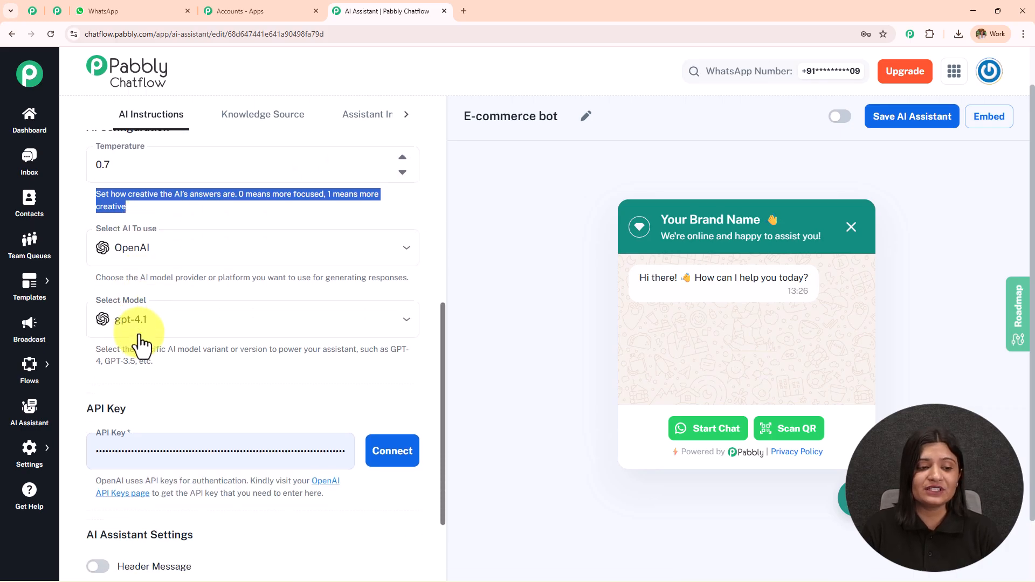
{"action": "left_click", "coordinate": [150, 246]}
{"action": "left_click", "coordinate": [165, 280]}
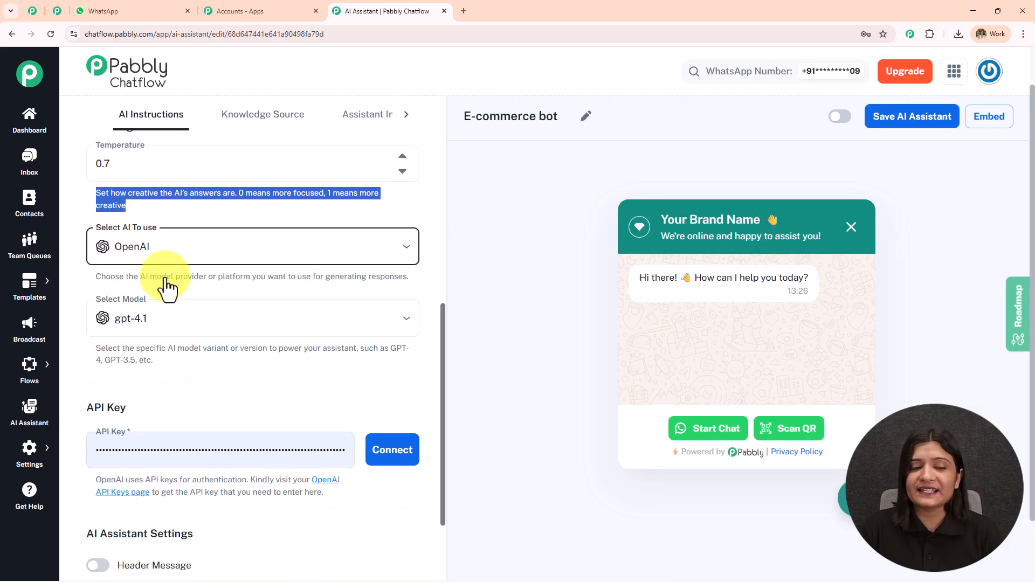
{"action": "scroll", "coordinate": [209, 203], "scroll_direction": "down", "scroll_amount": 3}
{"action": "left_click", "coordinate": [183, 156]}
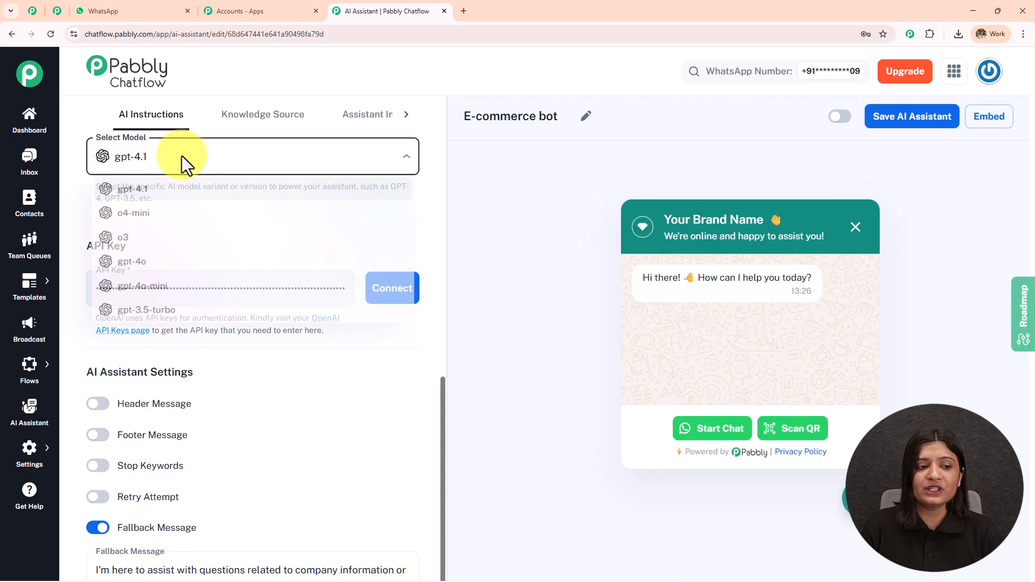
{"action": "left_click", "coordinate": [170, 293]}
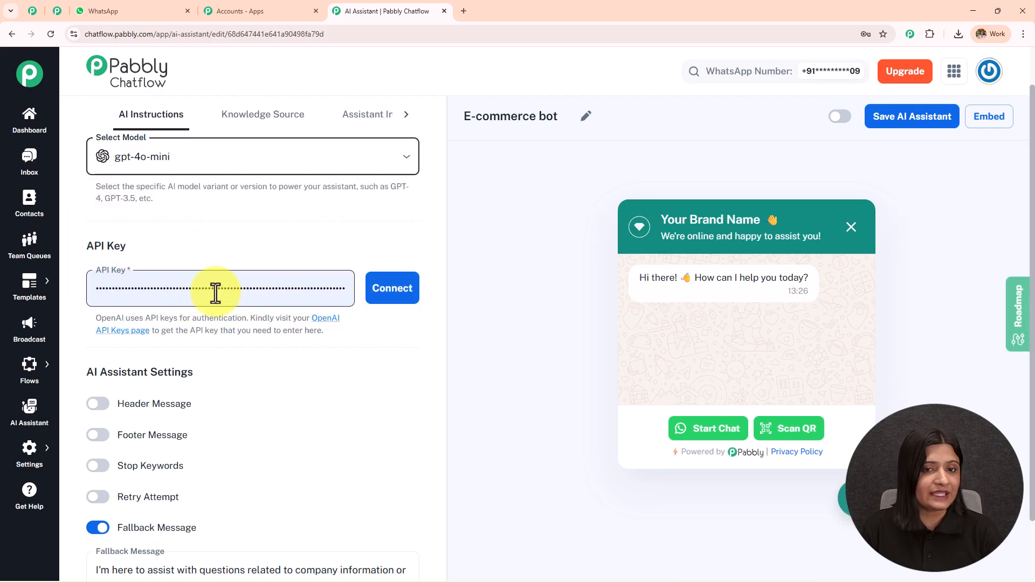
Highlight the note about OpenAI authentication under the API key and open the linked OpenAI API Keys page
{"action": "left_click_drag", "start_coordinate": [92, 318], "coordinate": [381, 355]}
{"action": "left_click", "coordinate": [380, 345]}
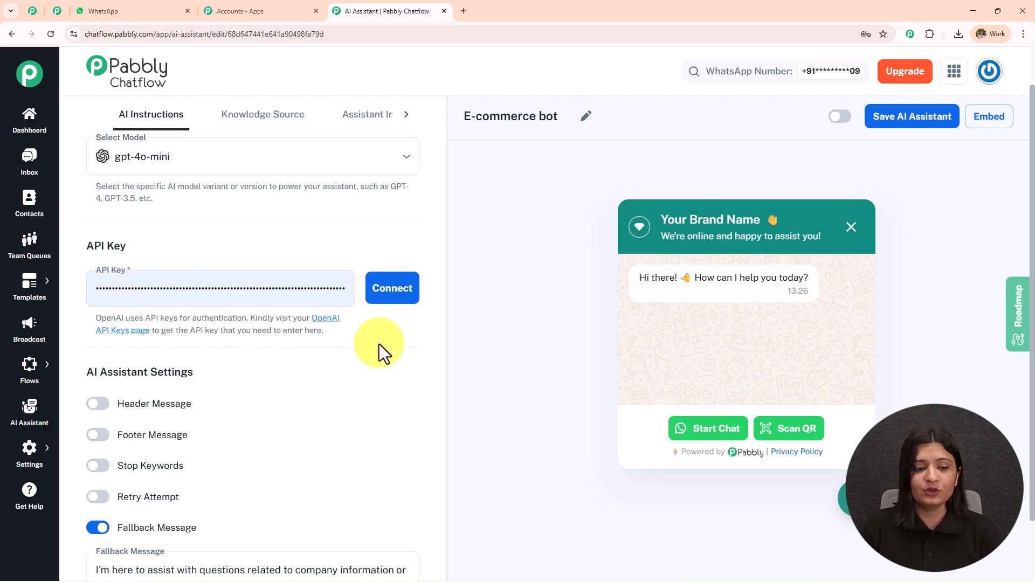
{"action": "left_click", "coordinate": [331, 322]}
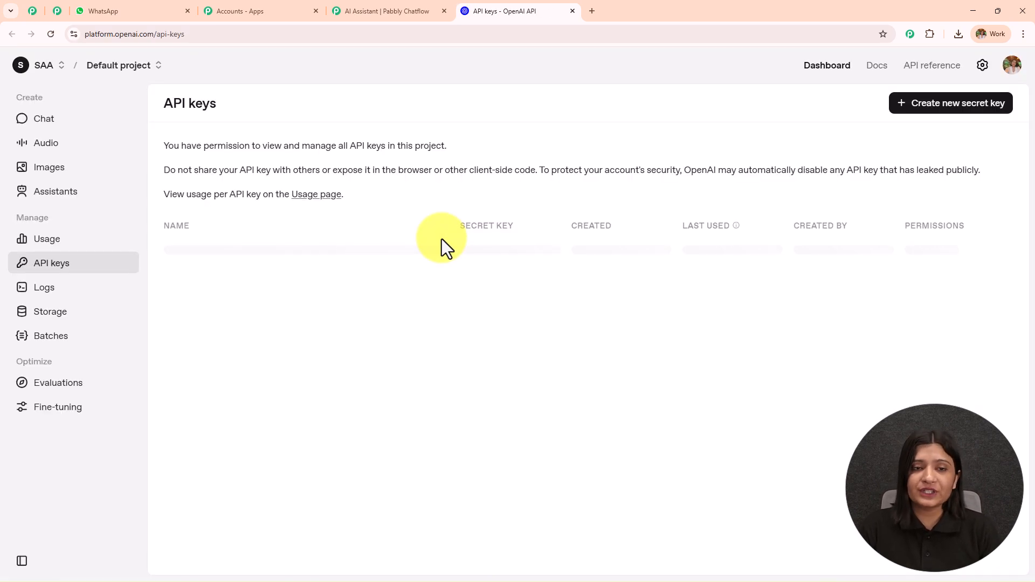
Draft a new OpenAI secret key named "Test" for the Default project, cancel it and return to the Pabbly Chatflow assistant setup
{"action": "left_click", "coordinate": [942, 108]}
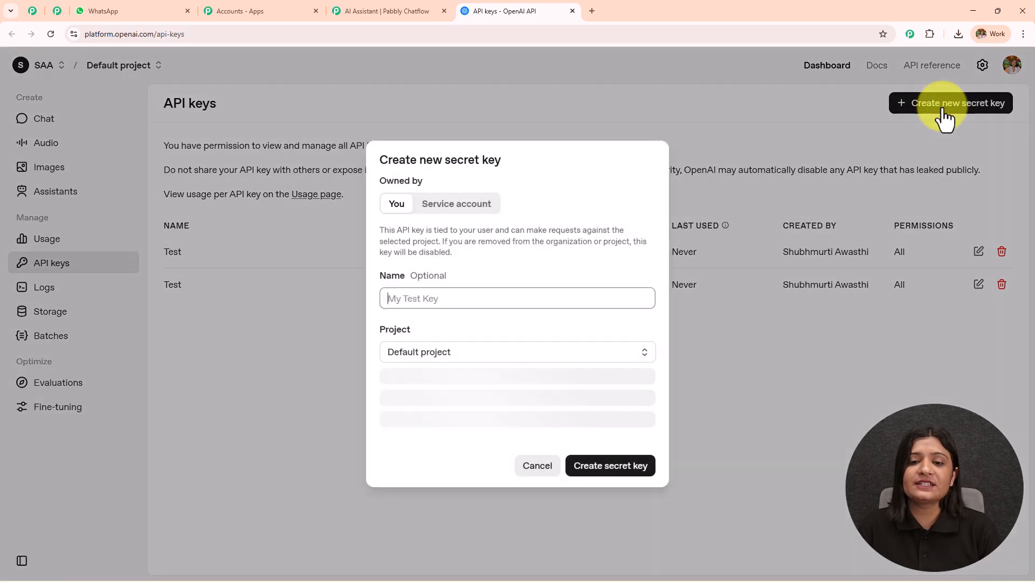
{"action": "left_click", "coordinate": [410, 311]}
{"action": "left_click", "coordinate": [471, 338]}
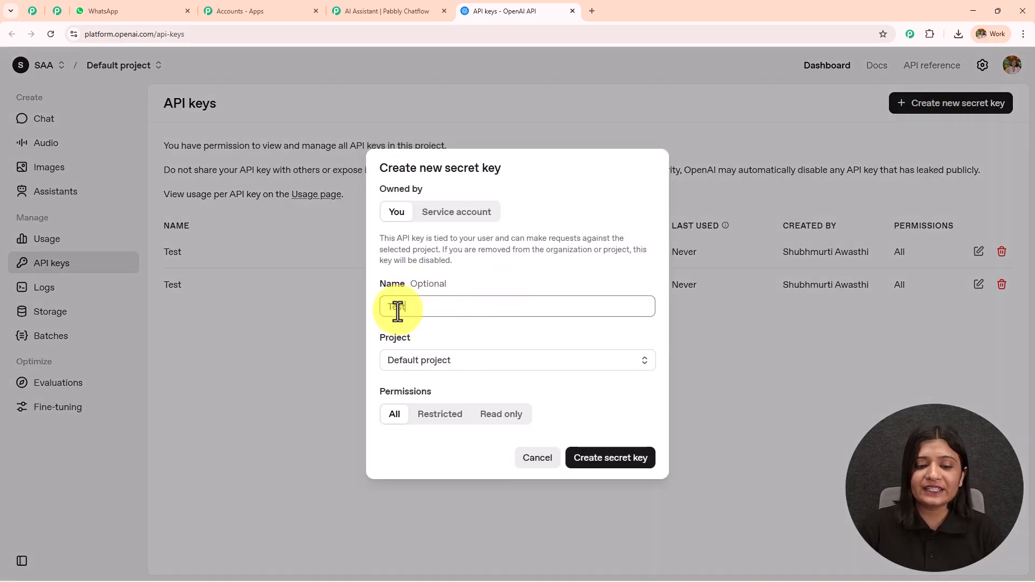
{"action": "left_click", "coordinate": [451, 367]}
{"action": "left_click", "coordinate": [455, 390]}
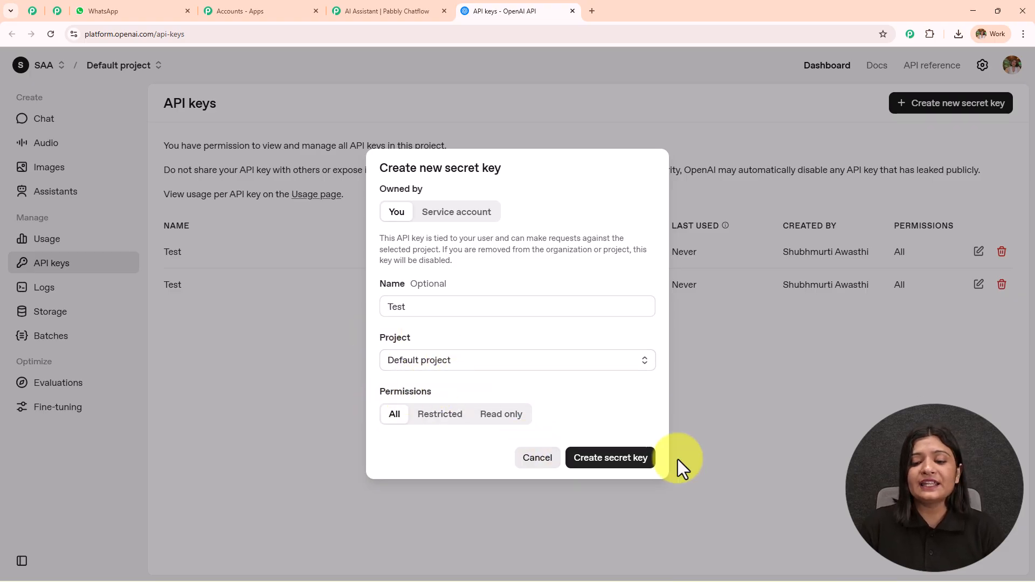
{"action": "left_click", "coordinate": [533, 469]}
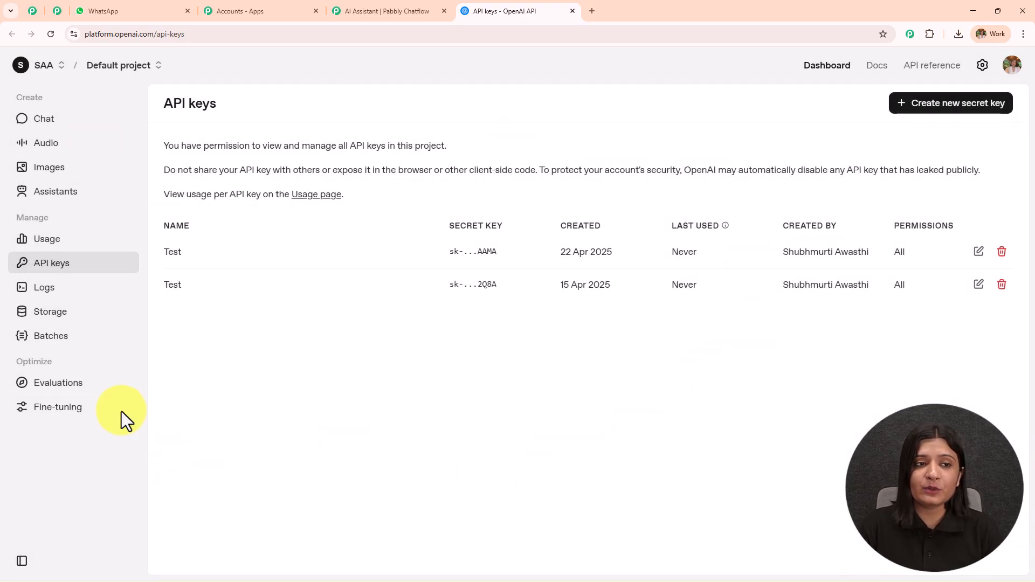
{"action": "left_click", "coordinate": [350, 8]}
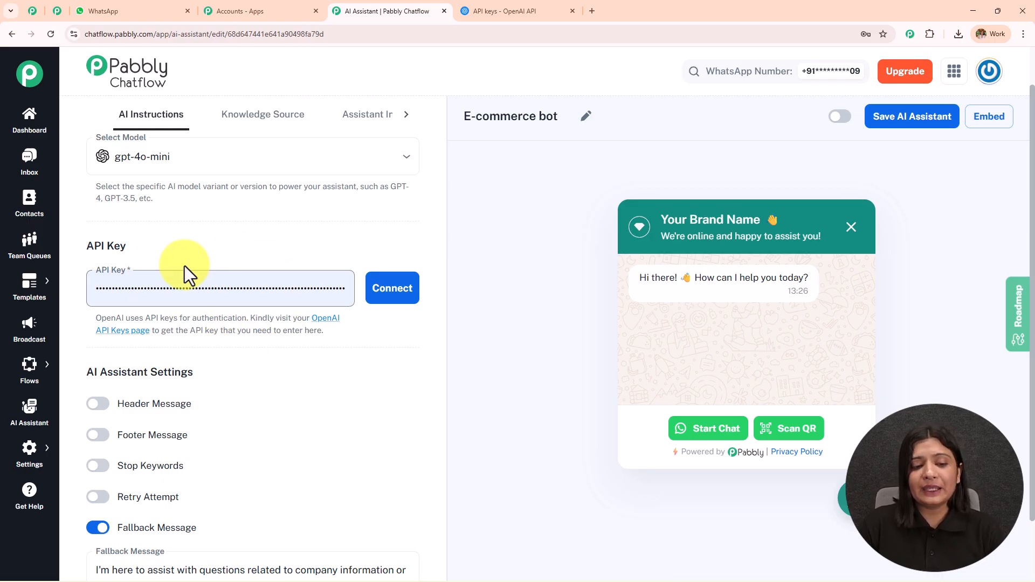
Connect the OpenAI API key entered for the assistant
{"action": "left_click", "coordinate": [391, 297]}
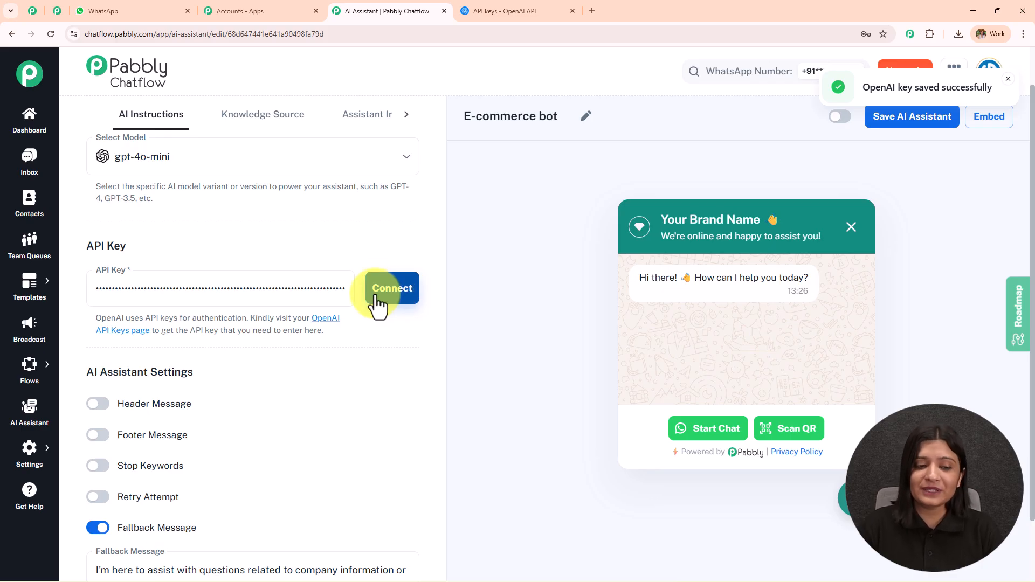
{"action": "scroll", "coordinate": [252, 260], "scroll_direction": "down", "scroll_amount": 1}
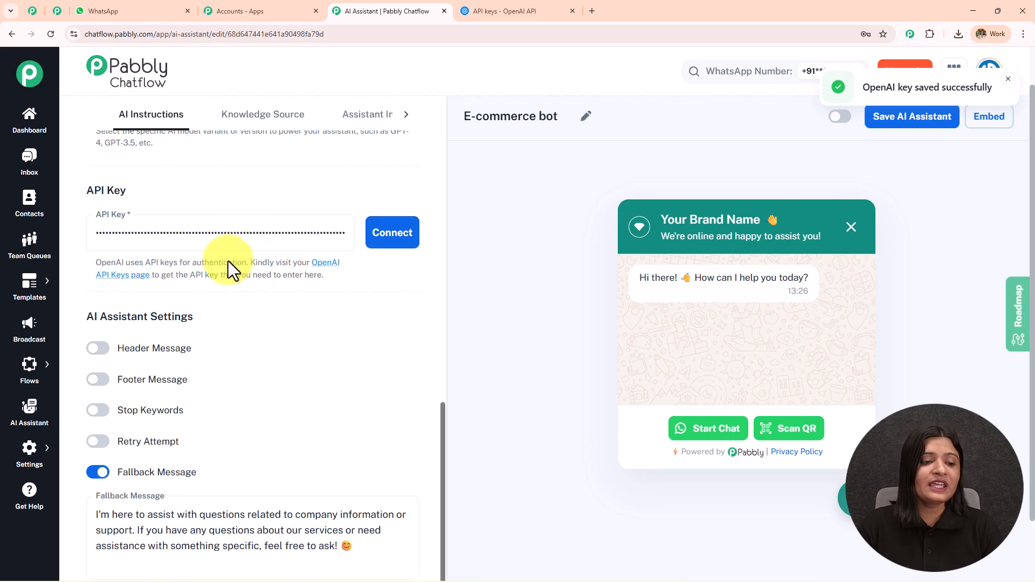
Switch on the Header Message and Footer Message settings to preview them, and switch both off again
{"action": "left_click", "coordinate": [98, 349]}
{"action": "scroll", "coordinate": [208, 261], "scroll_direction": "down", "scroll_amount": 2}
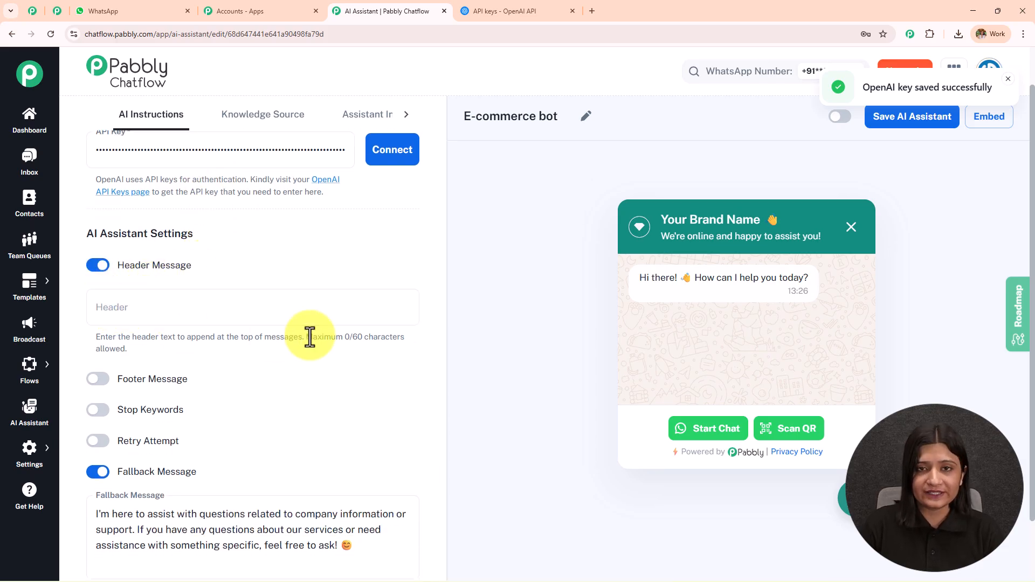
{"action": "left_click", "coordinate": [97, 379]}
{"action": "left_click", "coordinate": [97, 379]}
{"action": "left_click", "coordinate": [98, 265]}
Enable Stop Keywords in the AI Assistant Settings and add the keyword "stop"
{"action": "left_click", "coordinate": [100, 339]}
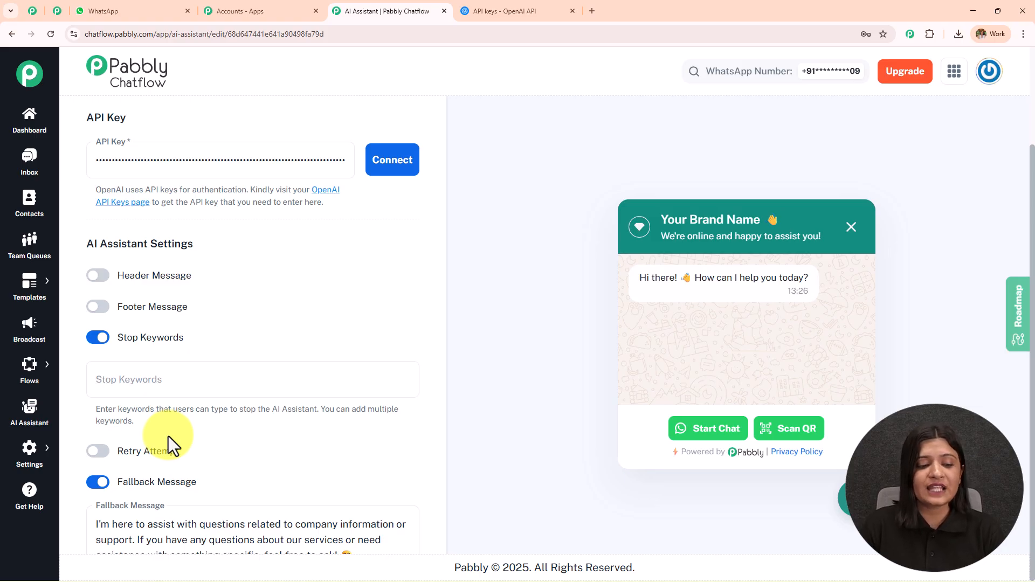
{"action": "left_click", "coordinate": [151, 383]}
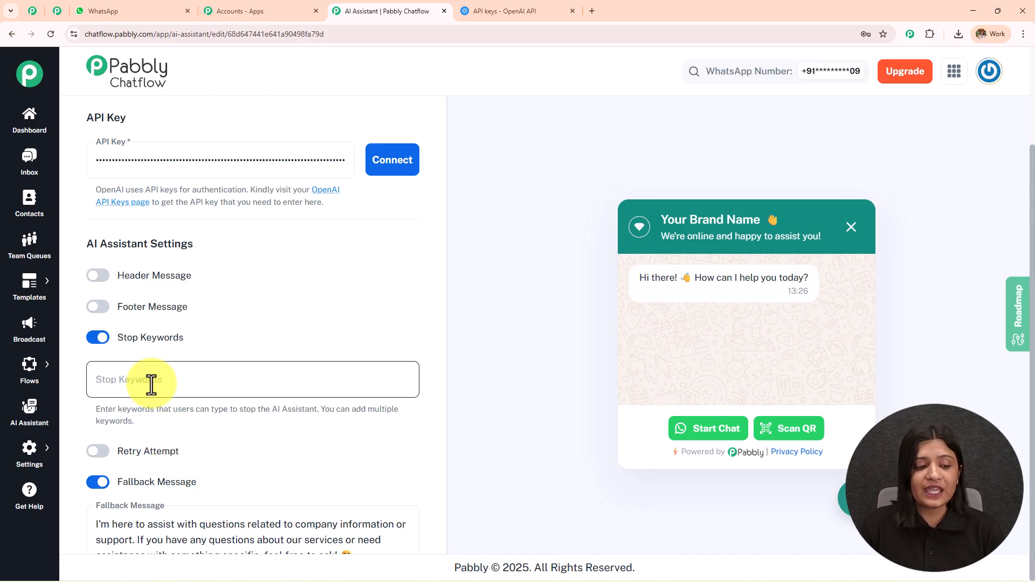
{"action": "type", "text": "stop"}
{"action": "key", "text": "Return"}
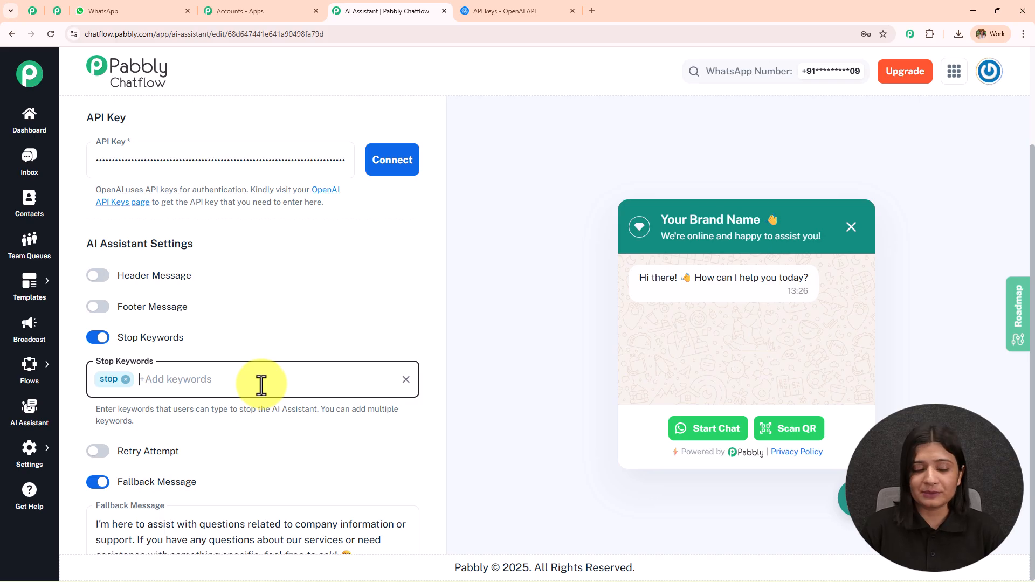
Switch on Retry Attempt, highlight the explanation of its retry count, and switch the setting off again
{"action": "left_click", "coordinate": [99, 451]}
{"action": "scroll", "coordinate": [253, 284], "scroll_direction": "down", "scroll_amount": 3}
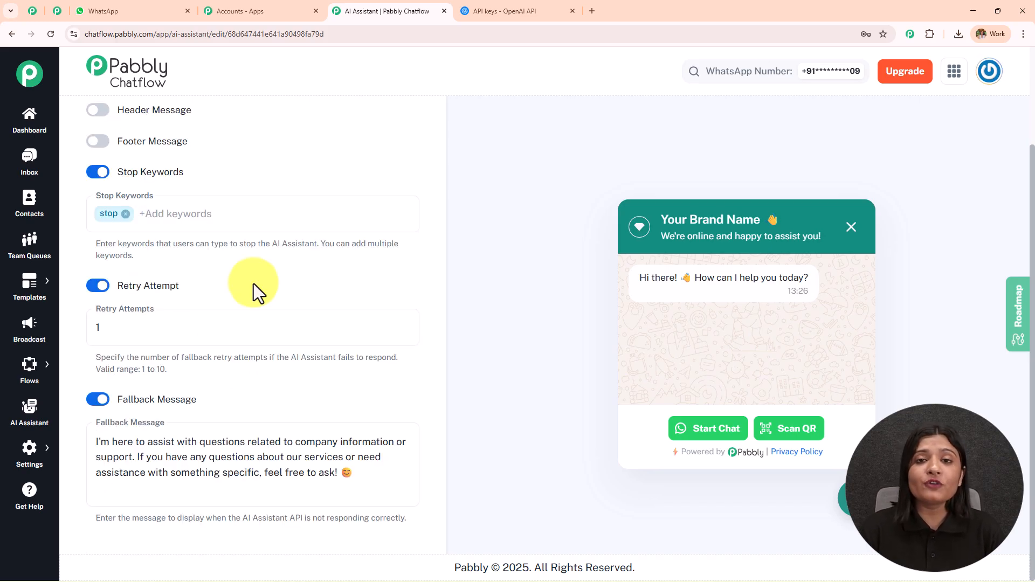
{"action": "left_click", "coordinate": [148, 325]}
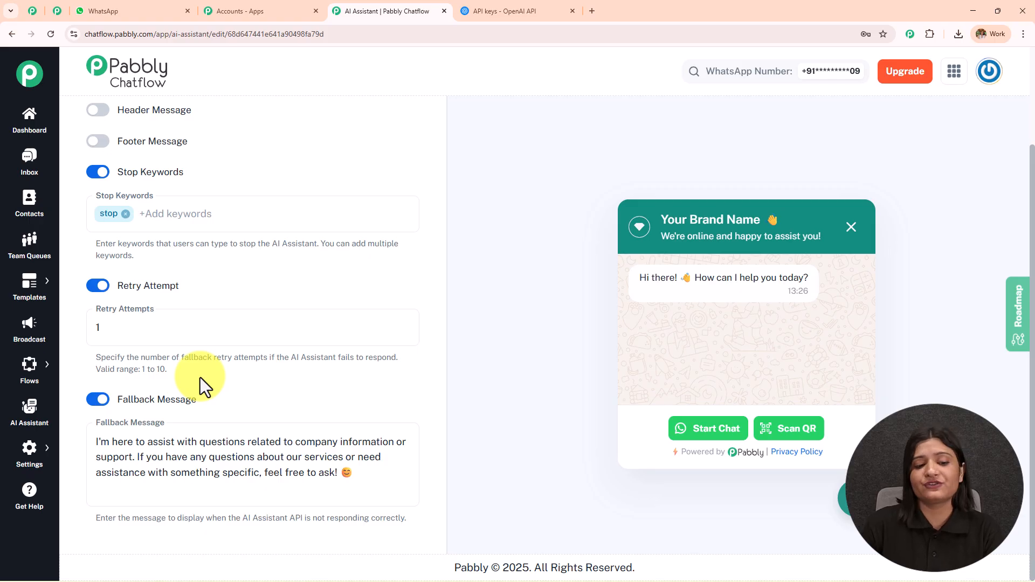
{"action": "left_click_drag", "start_coordinate": [284, 358], "coordinate": [382, 360]}
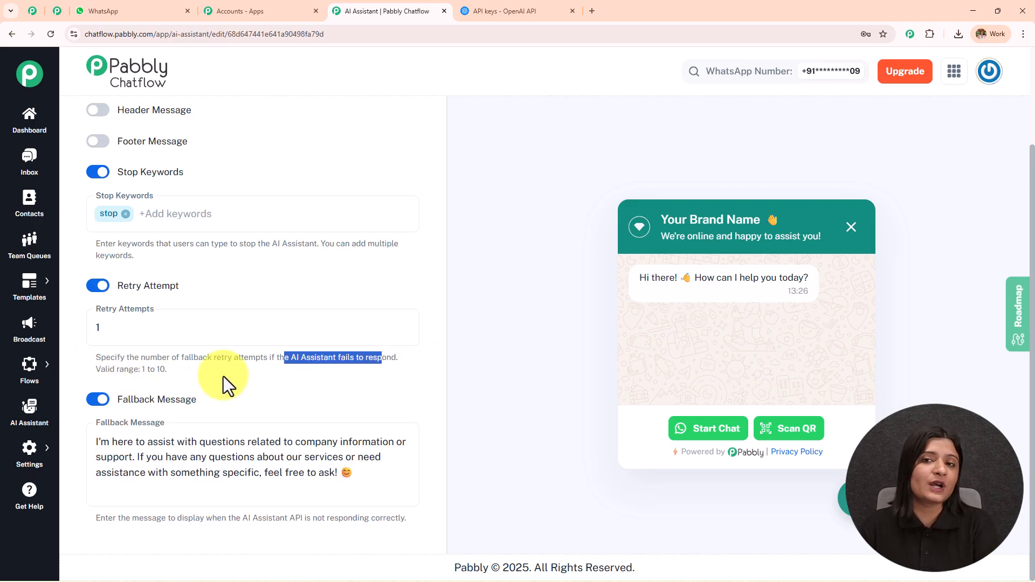
{"action": "left_click", "coordinate": [98, 286]}
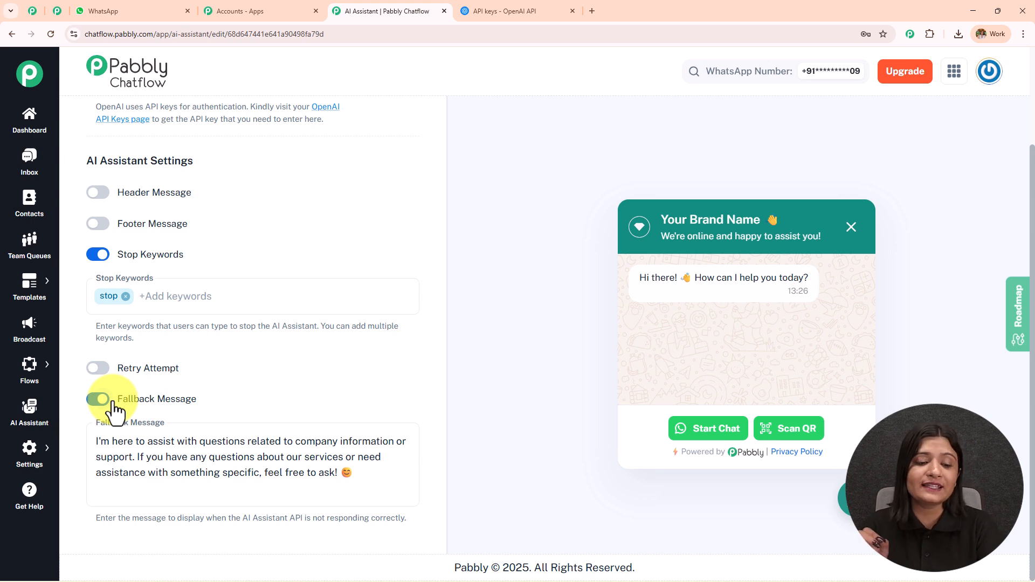
Highlight the default fallback message text to review it, leaving Fallback Message enabled
{"action": "left_click", "coordinate": [354, 490]}
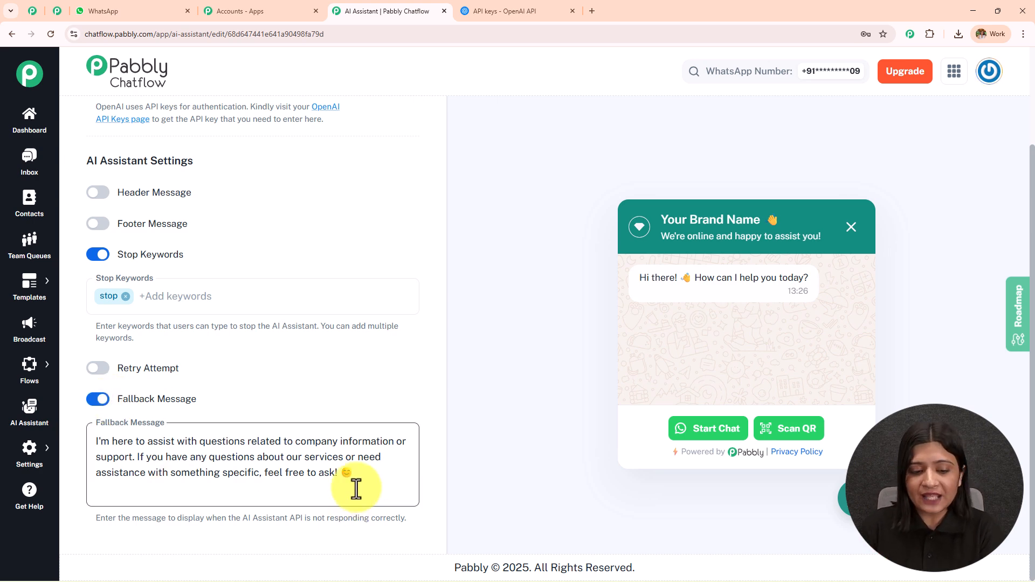
{"action": "left_click_drag", "start_coordinate": [339, 474], "coordinate": [72, 432]}
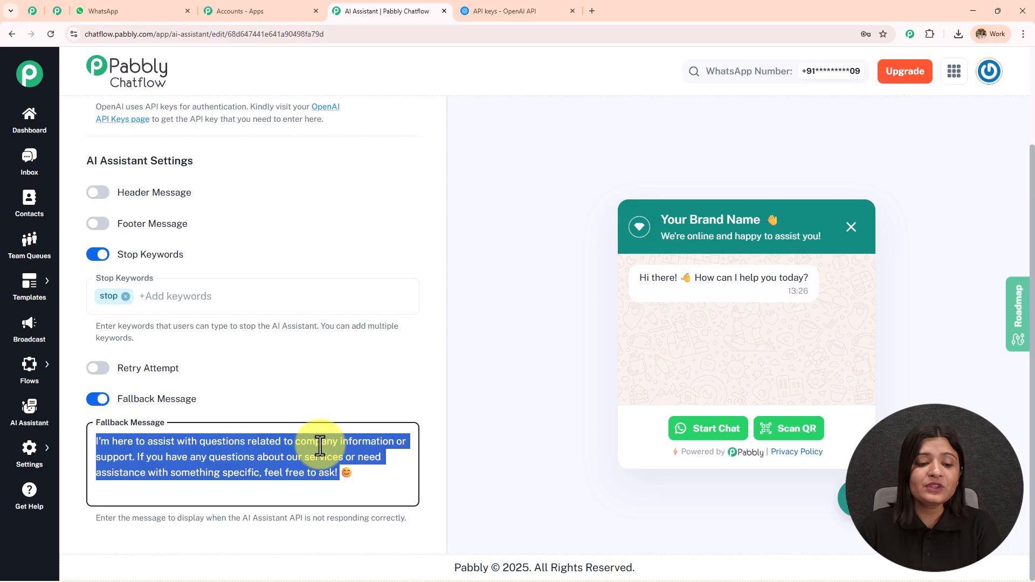
{"action": "left_click", "coordinate": [321, 399]}
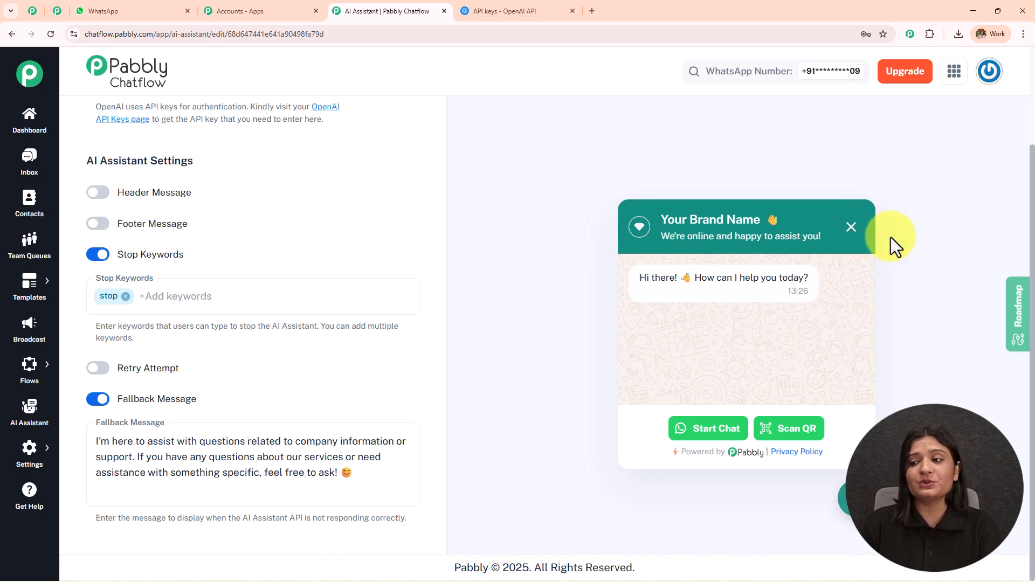
Upload the text file "AI Chatflow Knowledge Base – Complete Store Version (1)" from Downloads as the assistant's knowledge source using Upload File
{"action": "left_click_drag", "start_coordinate": [1033, 229], "coordinate": [1034, 178]}
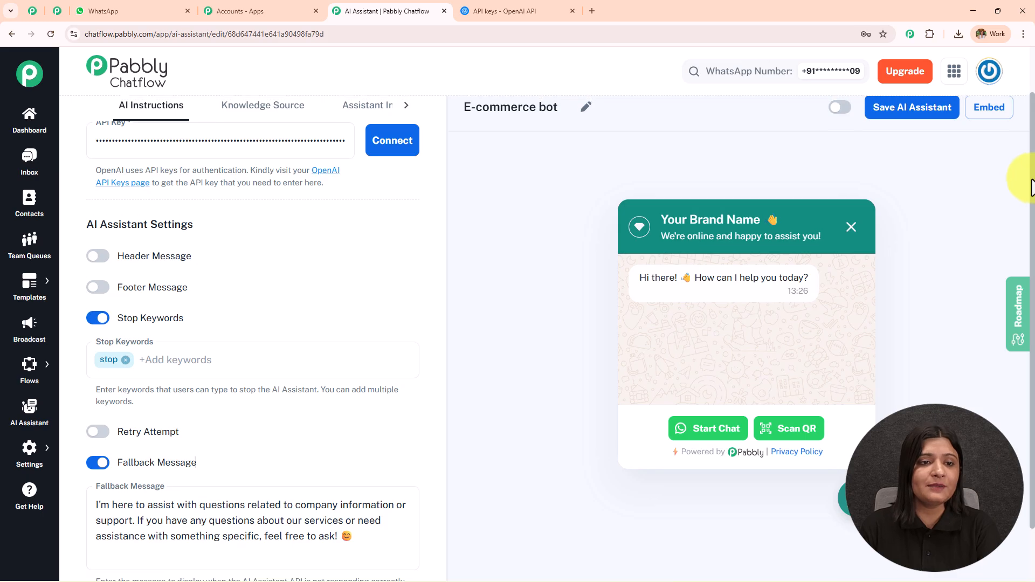
{"action": "left_click", "coordinate": [289, 115]}
{"action": "left_click", "coordinate": [243, 177]}
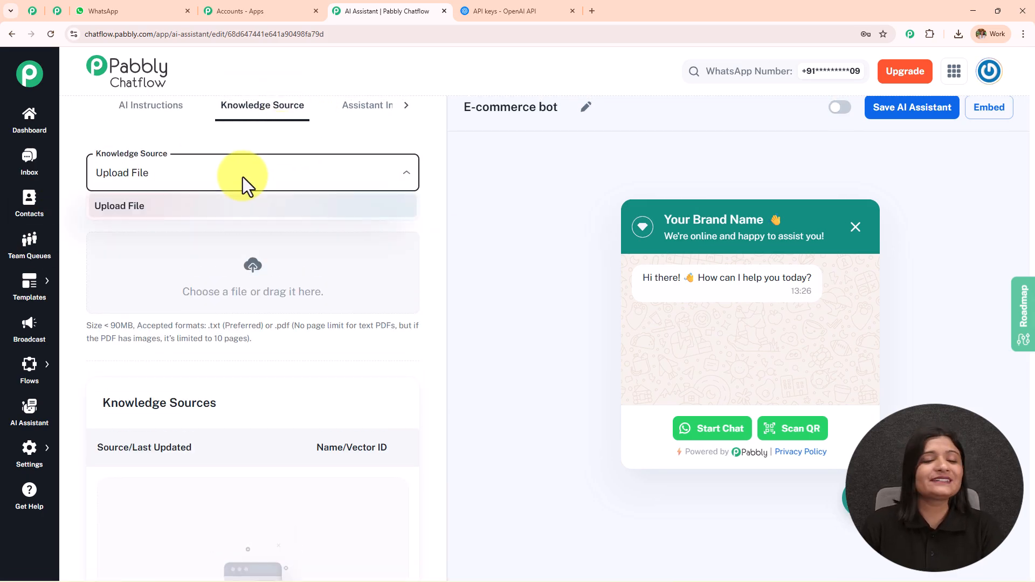
{"action": "left_click", "coordinate": [143, 209]}
{"action": "left_click", "coordinate": [249, 271]}
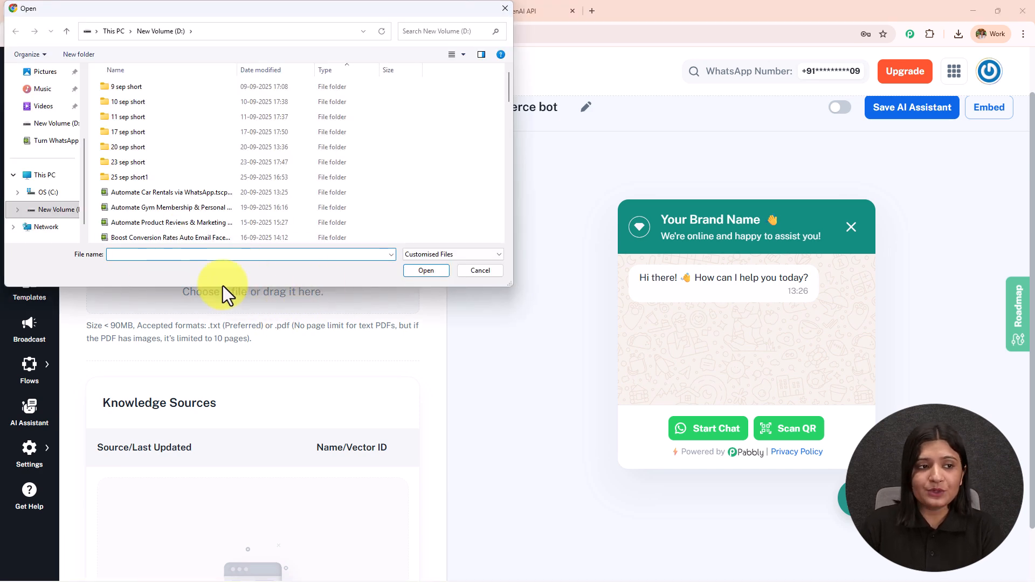
{"action": "scroll", "coordinate": [49, 162], "scroll_direction": "up", "scroll_amount": 3}
{"action": "left_click", "coordinate": [43, 161]}
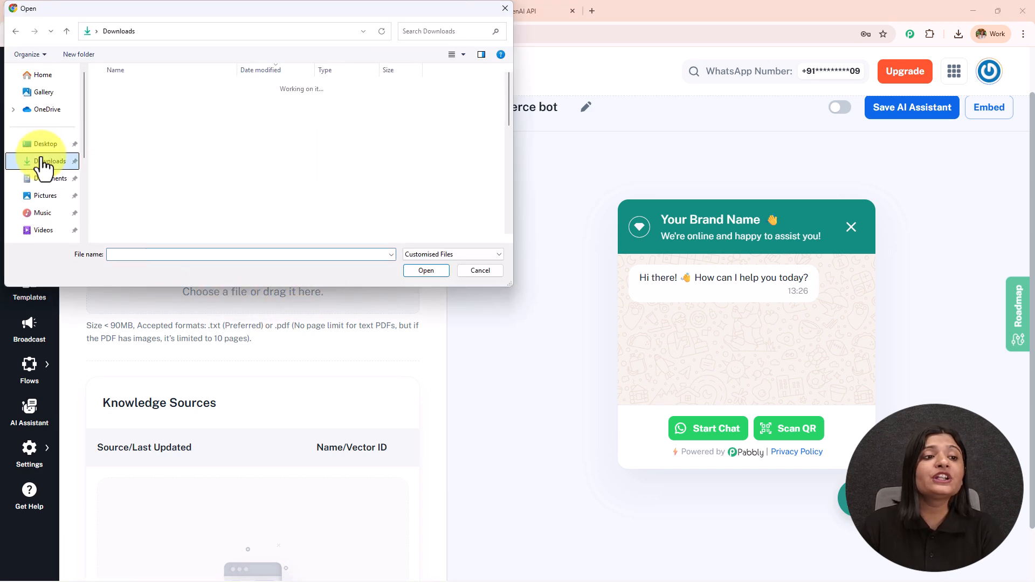
{"action": "left_click", "coordinate": [231, 106]}
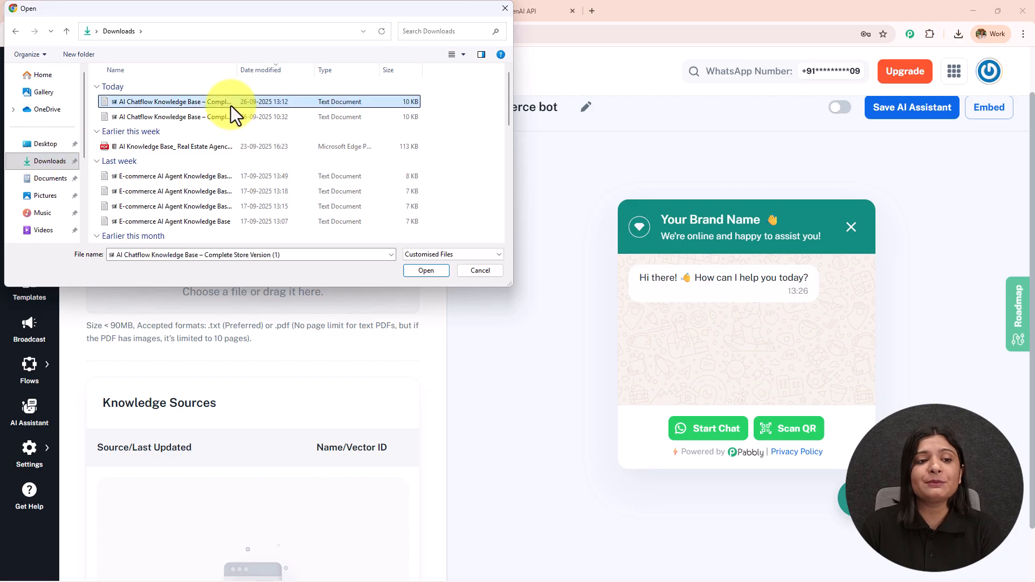
{"action": "left_click", "coordinate": [425, 271]}
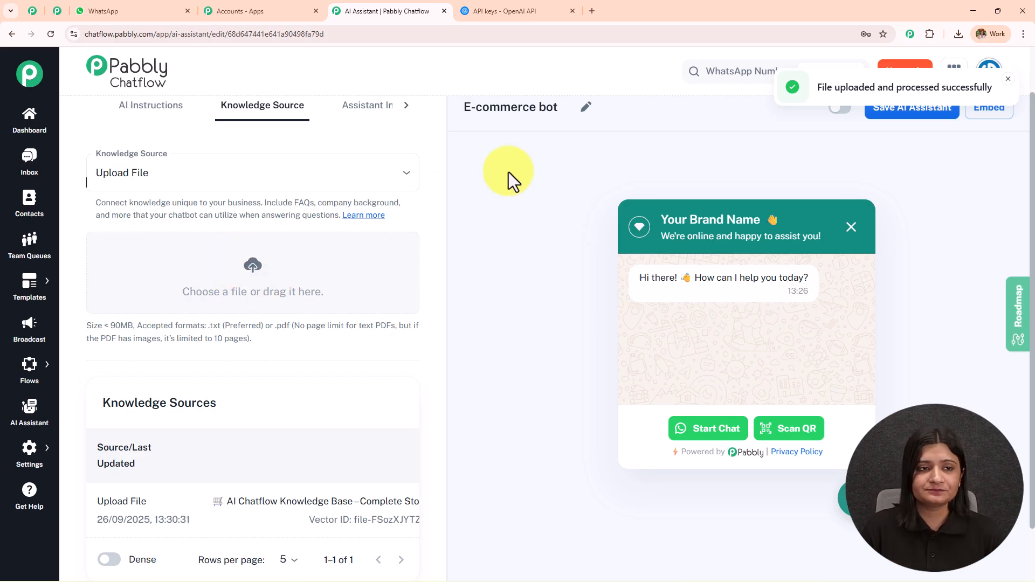
Switch to the knowledge base text file in Notepad and review its sections from Greeting & Brand Voice to Troubleshooting & FAQs
{"action": "key", "text": "alt+Tab"}
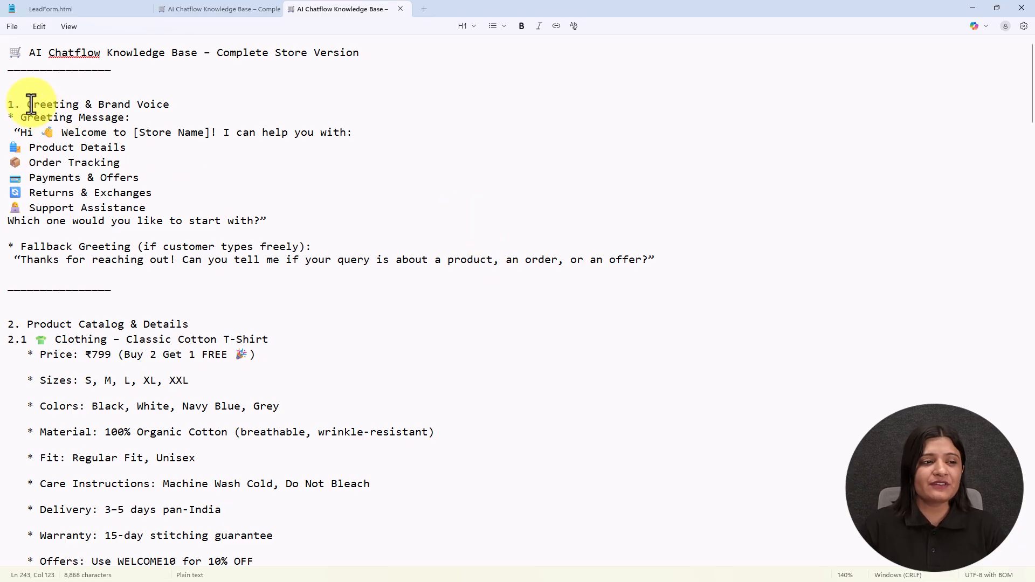
{"action": "left_click_drag", "start_coordinate": [31, 104], "coordinate": [176, 107]}
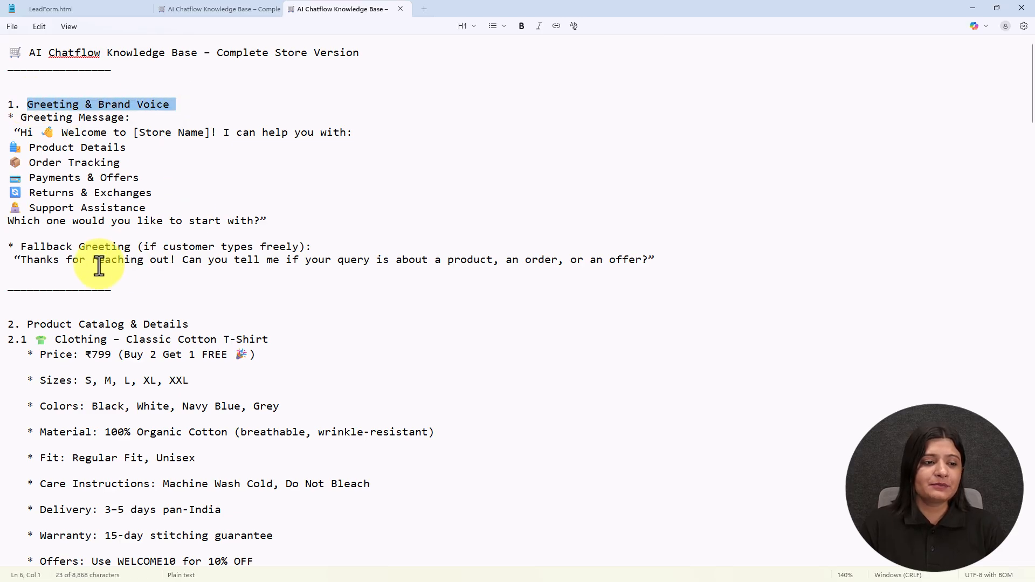
{"action": "scroll", "coordinate": [99, 265], "scroll_direction": "down", "scroll_amount": 1}
{"action": "scroll", "coordinate": [99, 265], "scroll_direction": "down", "scroll_amount": 3}
{"action": "scroll", "coordinate": [183, 210], "scroll_direction": "down", "scroll_amount": 4}
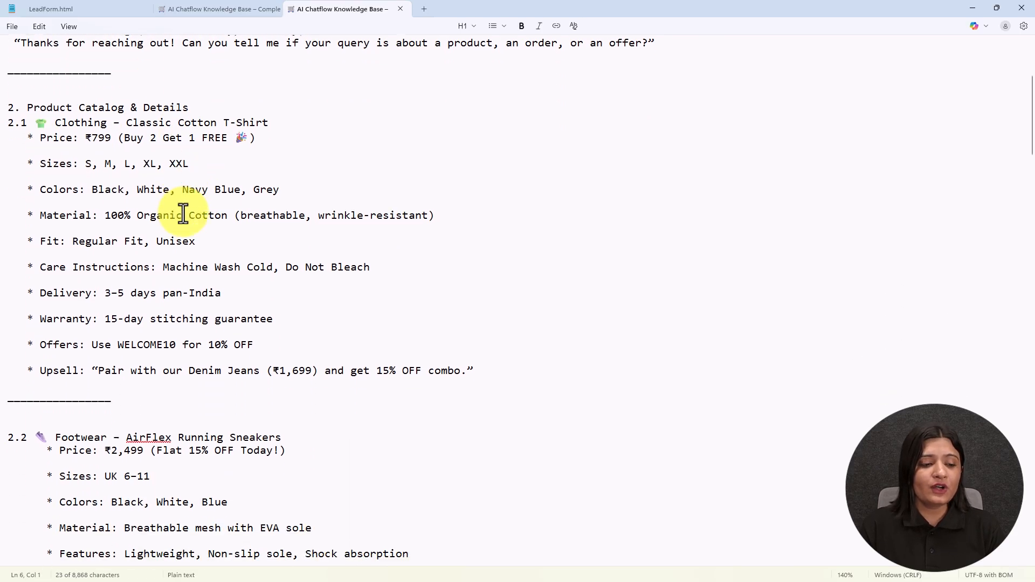
{"action": "scroll", "coordinate": [184, 226], "scroll_direction": "down", "scroll_amount": 9}
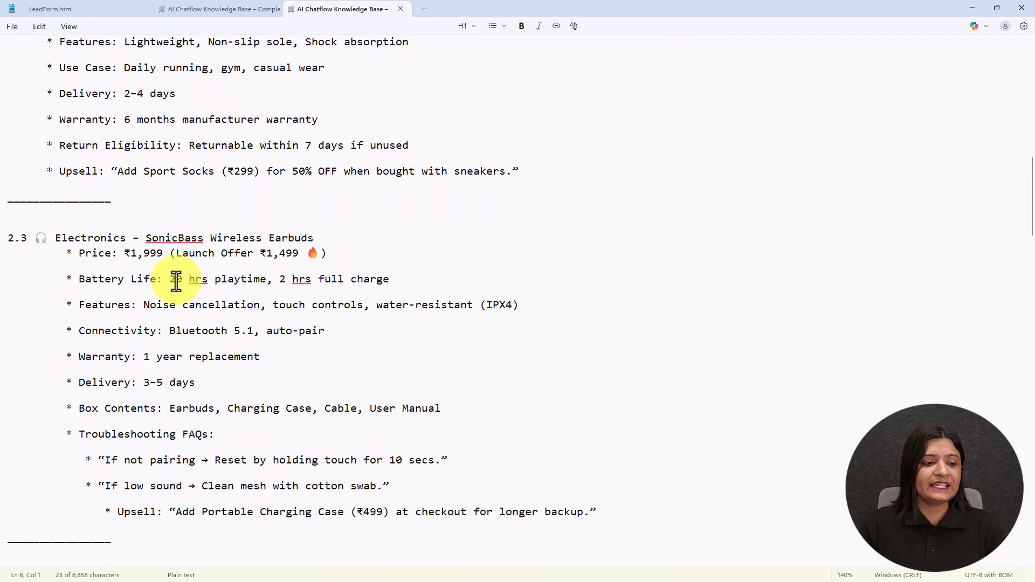
{"action": "scroll", "coordinate": [175, 249], "scroll_direction": "down", "scroll_amount": 16}
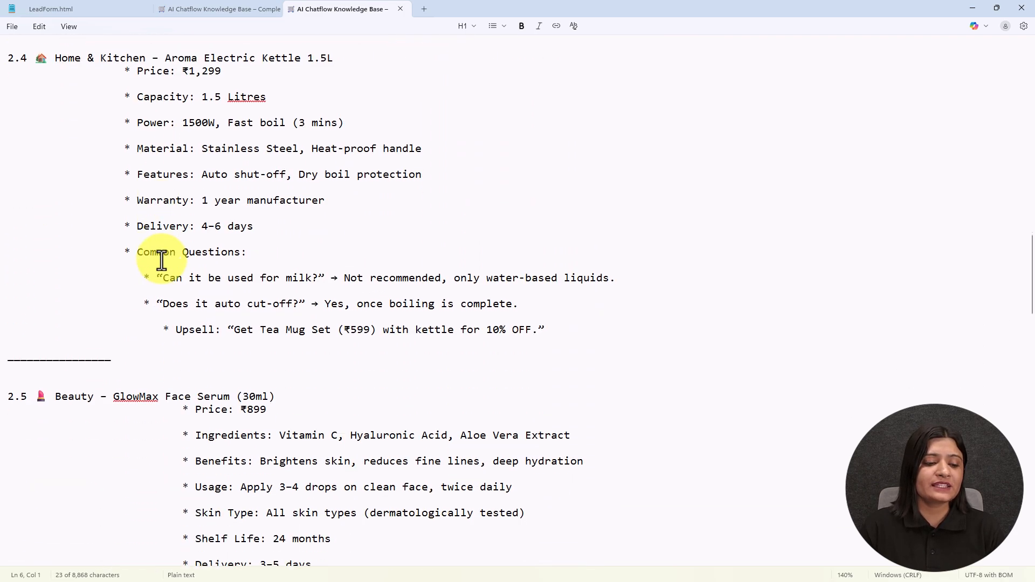
{"action": "scroll", "coordinate": [162, 261], "scroll_direction": "down", "scroll_amount": 14}
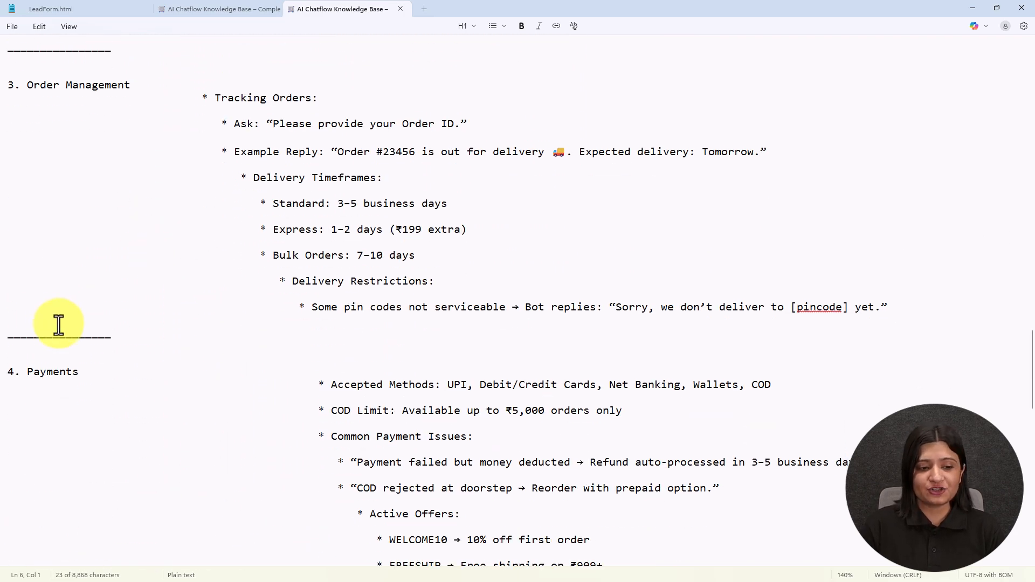
{"action": "scroll", "coordinate": [60, 326], "scroll_direction": "down", "scroll_amount": 4}
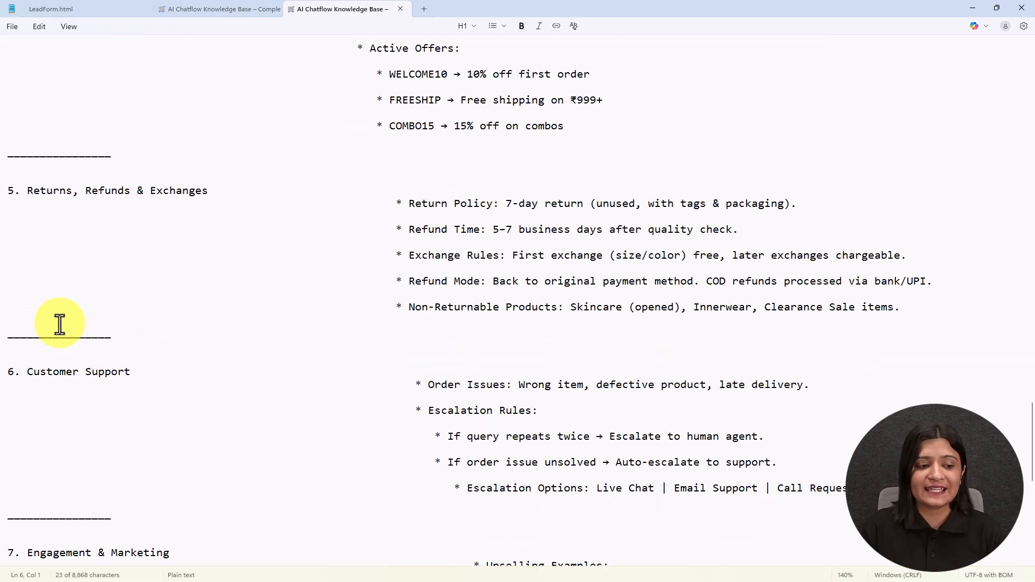
{"action": "scroll", "coordinate": [60, 324], "scroll_direction": "down", "scroll_amount": 5}
{"action": "scroll", "coordinate": [60, 324], "scroll_direction": "down", "scroll_amount": 5}
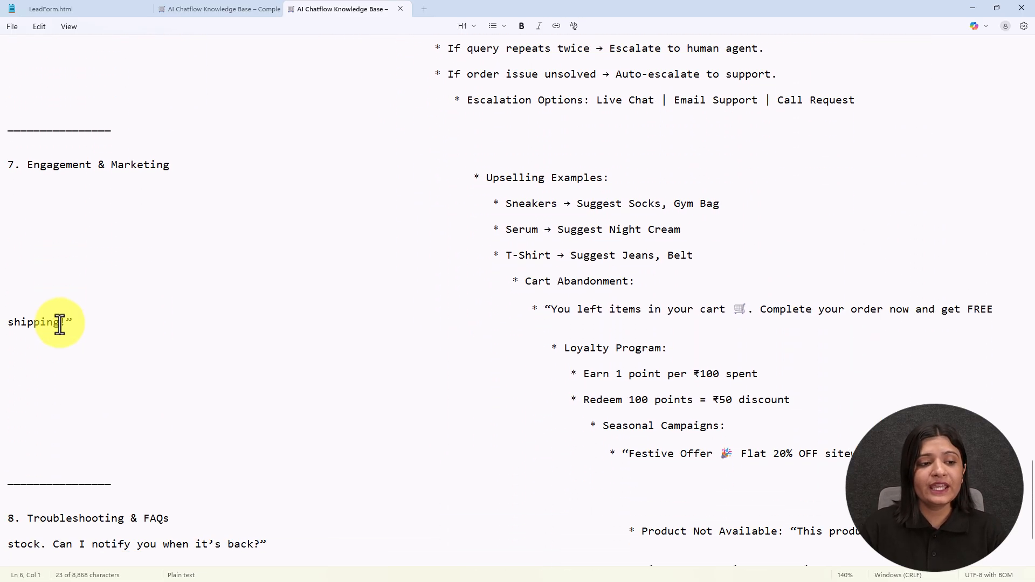
{"action": "left_click", "coordinate": [24, 405]}
{"action": "left_click_drag", "start_coordinate": [422, 398], "coordinate": [280, 420]}
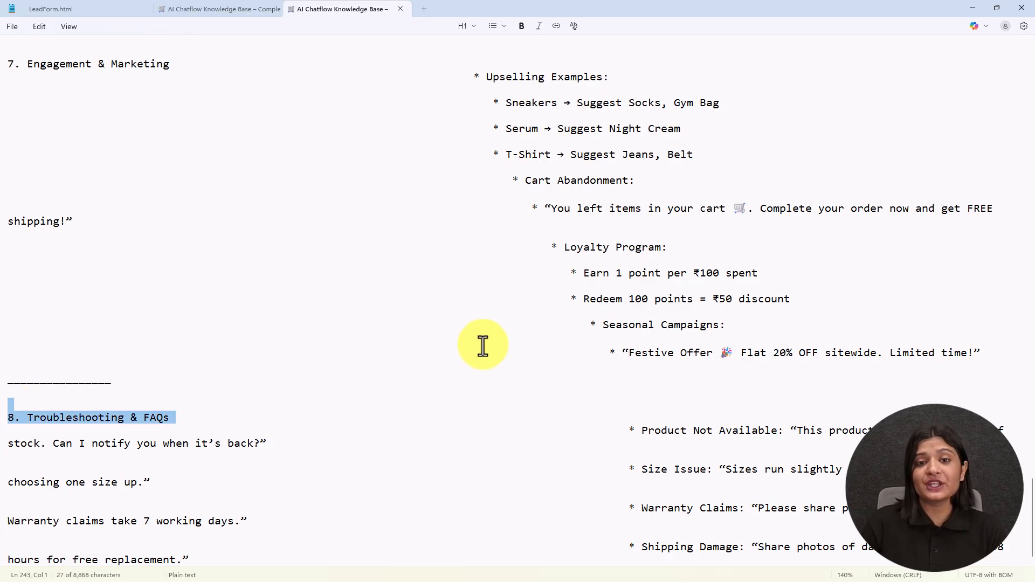
{"action": "scroll", "coordinate": [482, 346], "scroll_direction": "up", "scroll_amount": 20}
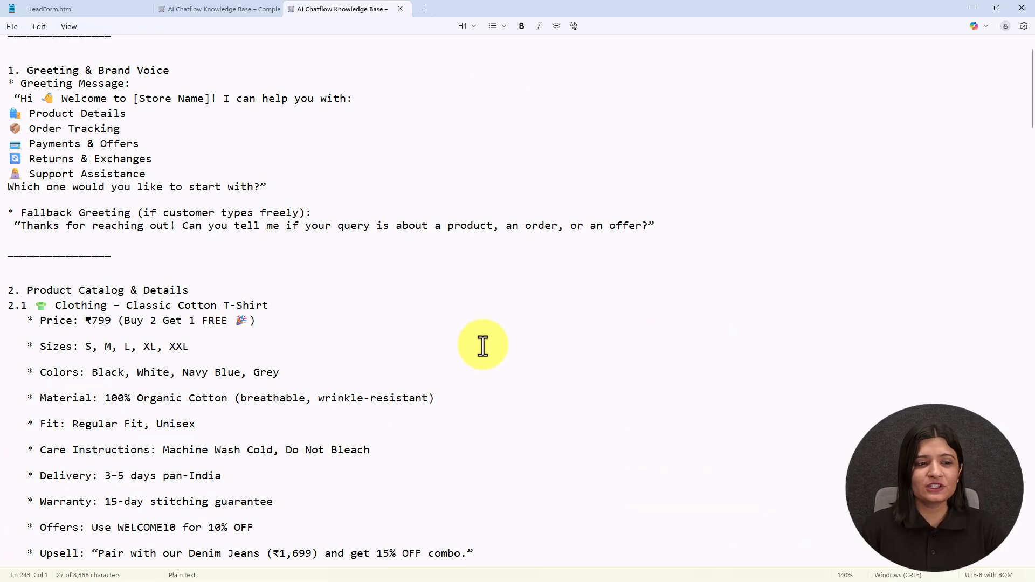
{"action": "scroll", "coordinate": [482, 346], "scroll_direction": "up", "scroll_amount": 1}
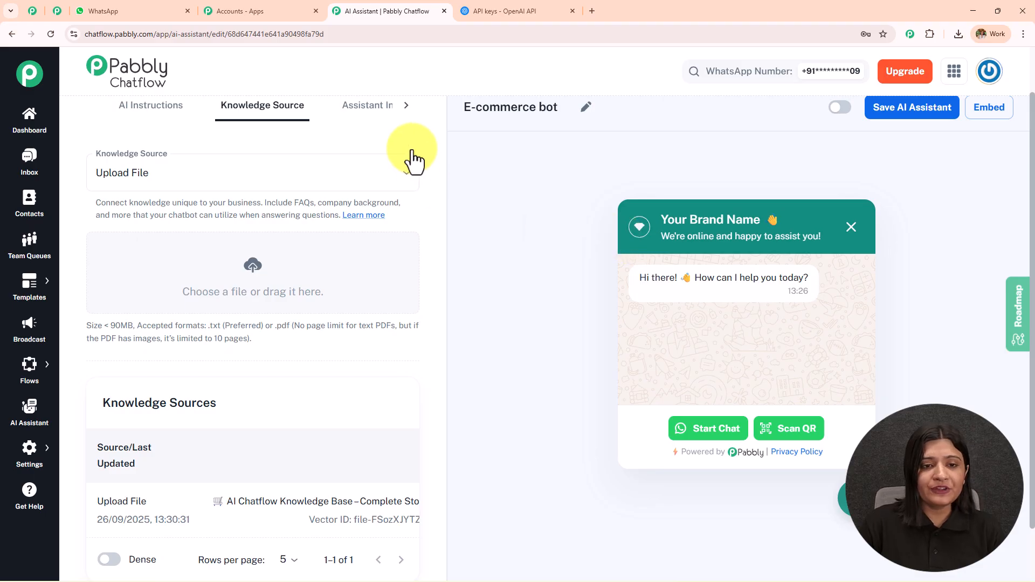
Return to the Chatflow assistant, open its Assistant Interface settings and set the header display heading name to "My Store", keeping the waving-hand emoji
{"action": "left_click", "coordinate": [408, 108]}
{"action": "left_click", "coordinate": [293, 114]}
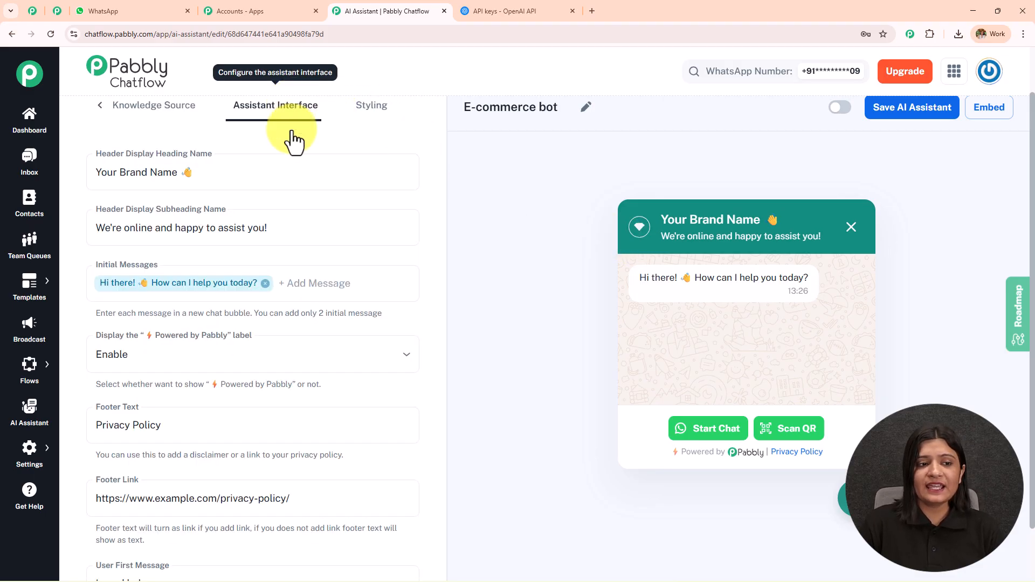
{"action": "left_click_drag", "start_coordinate": [183, 178], "coordinate": [5, 203]}
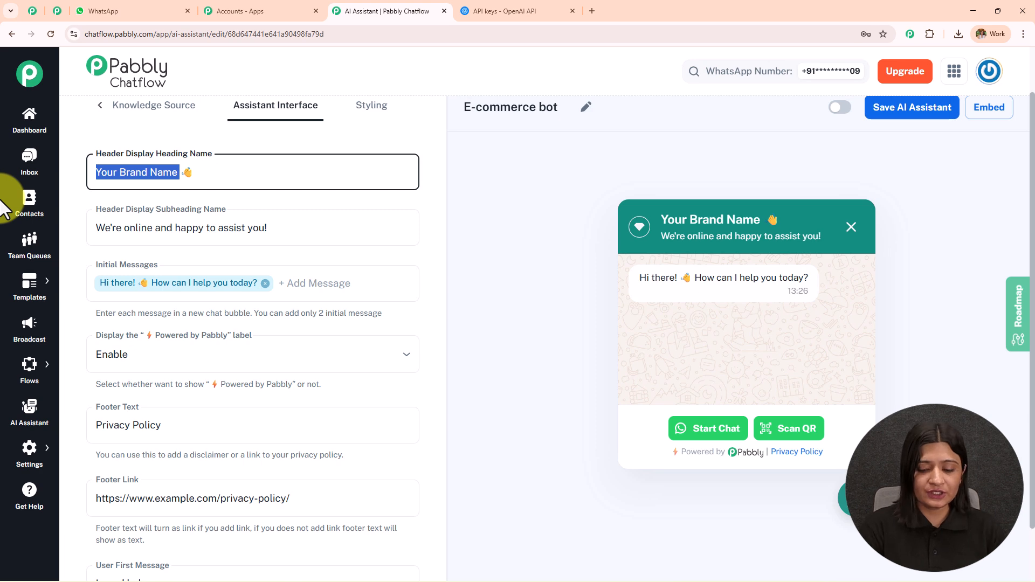
{"action": "type", "text": "My S"}
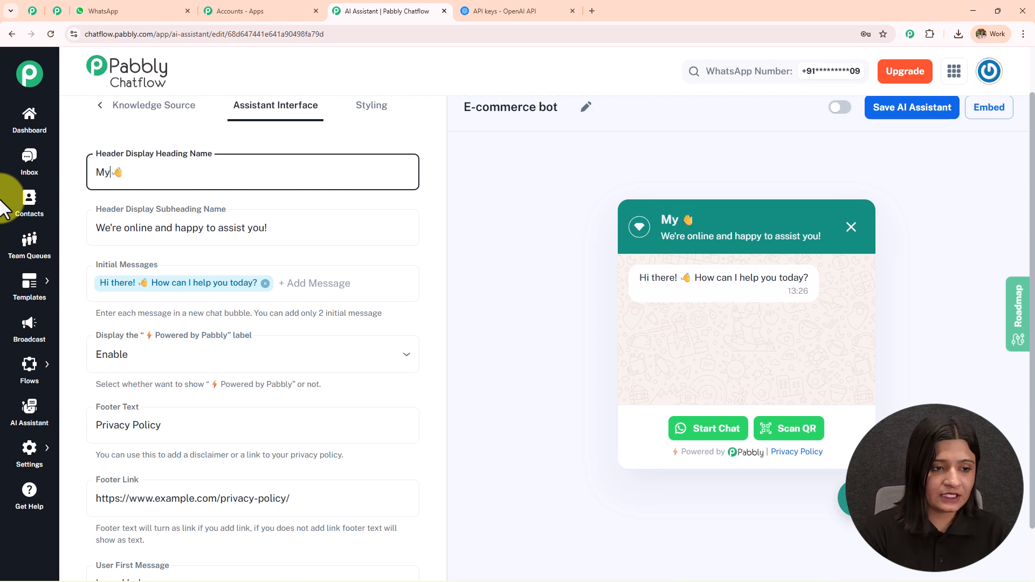
{"action": "type", "text": "tore"}
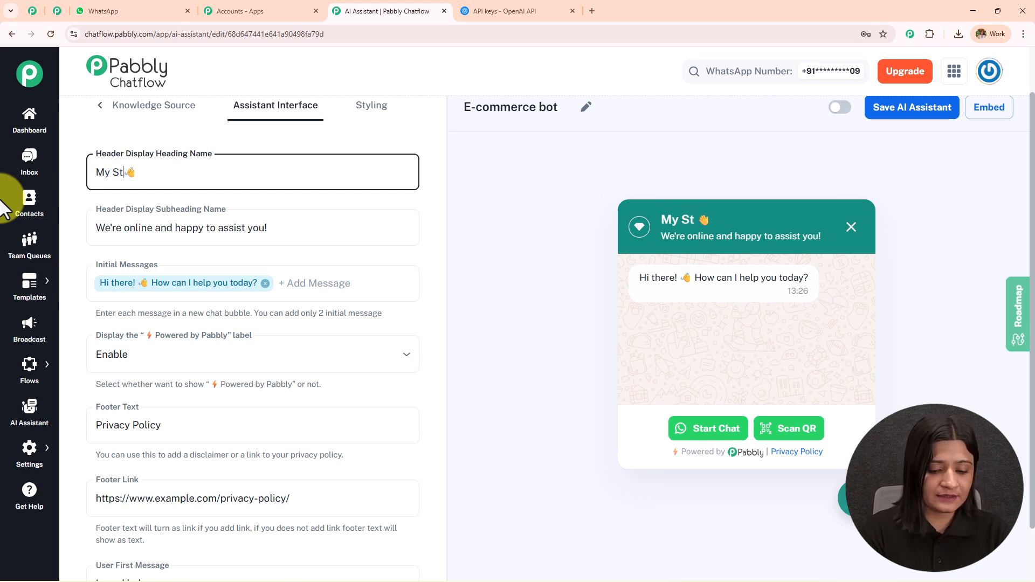
{"action": "left_click_drag", "start_coordinate": [139, 173], "coordinate": [11, 181]}
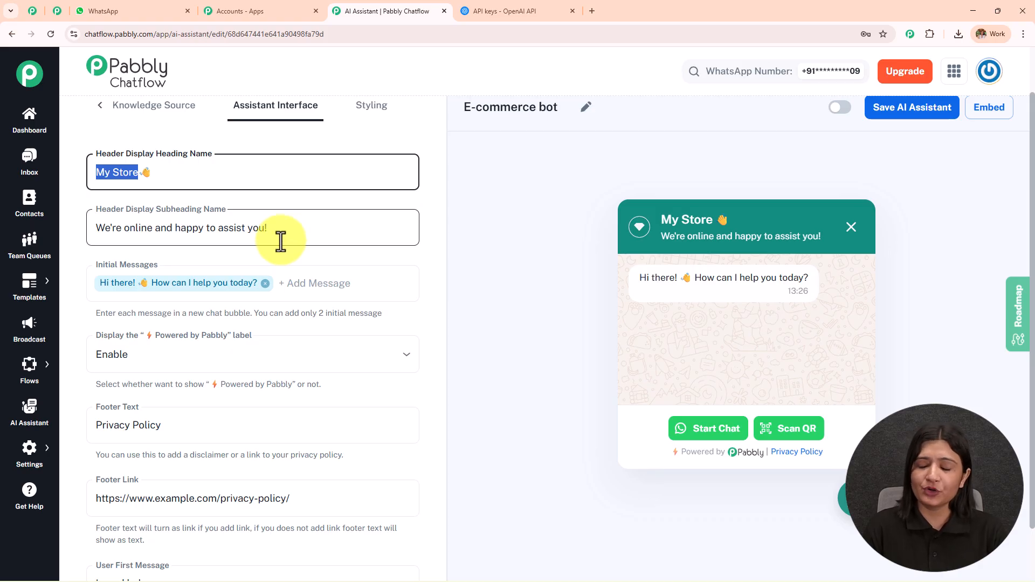
Try disabling the "Powered by Pabbly" label in the Assistant Interface settings and set it back to Enable
{"action": "scroll", "coordinate": [273, 231], "scroll_direction": "down", "scroll_amount": 1}
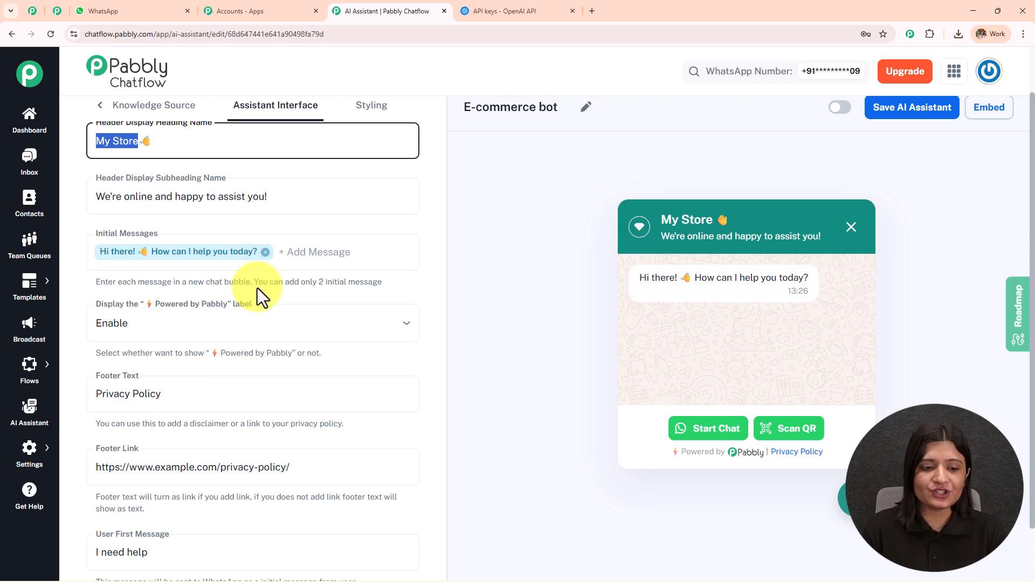
{"action": "left_click", "coordinate": [388, 283]}
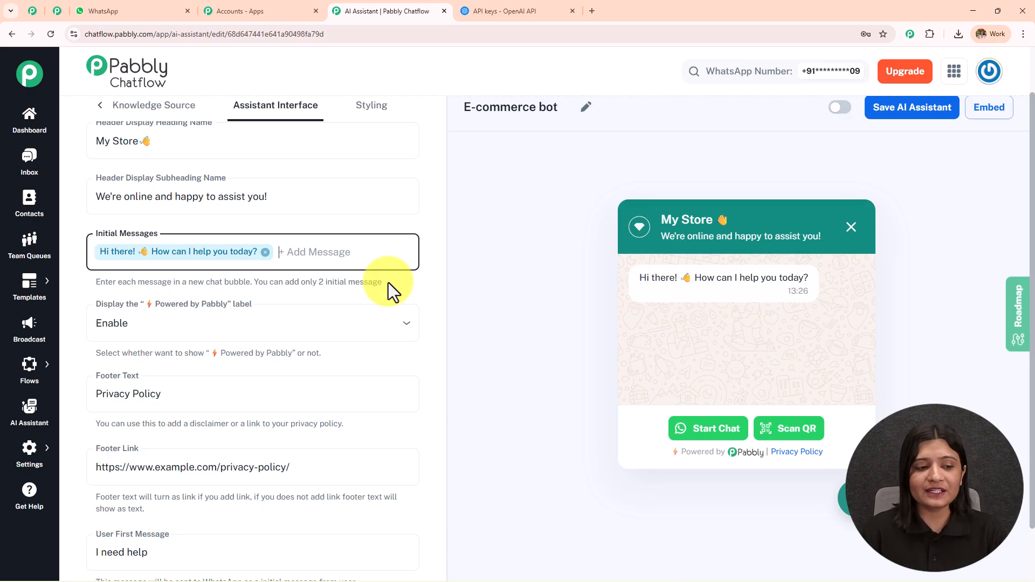
{"action": "left_click", "coordinate": [183, 325]}
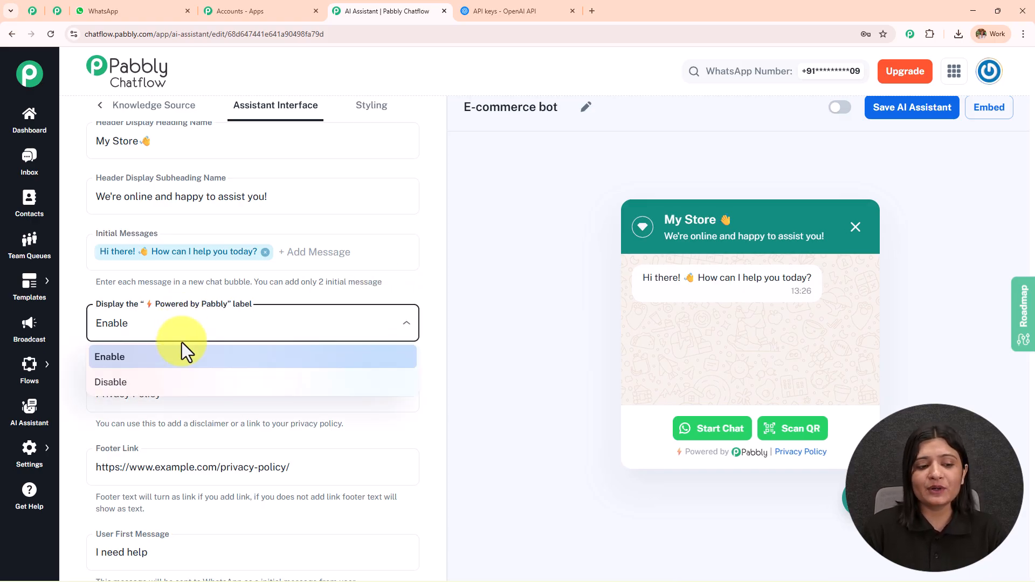
{"action": "left_click", "coordinate": [122, 384]}
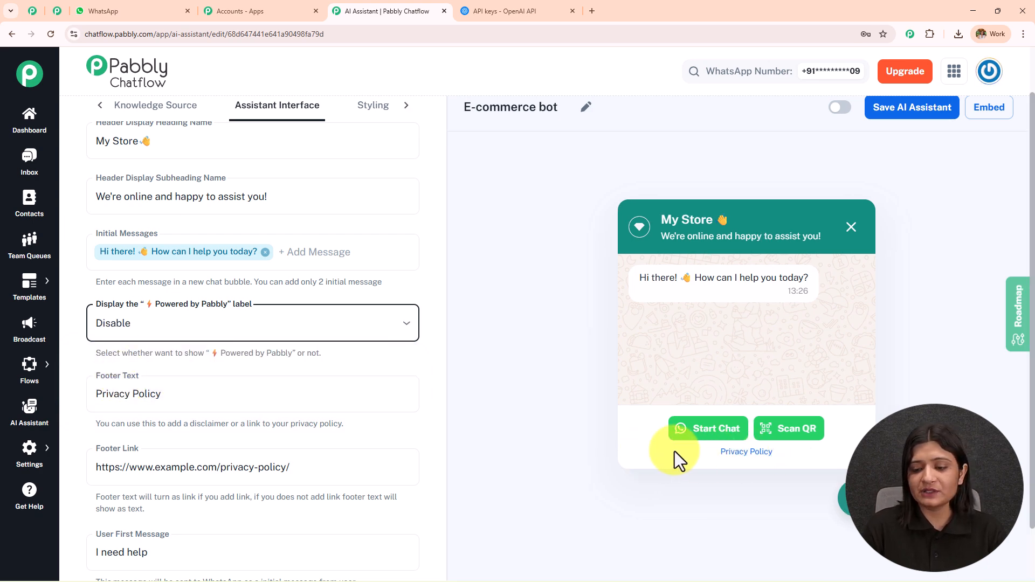
{"action": "left_click", "coordinate": [218, 331]}
{"action": "left_click", "coordinate": [169, 357]}
Review the footer text, footer link and user first message fields, including the note on how the first message is used
{"action": "scroll", "coordinate": [203, 278], "scroll_direction": "down", "scroll_amount": 2}
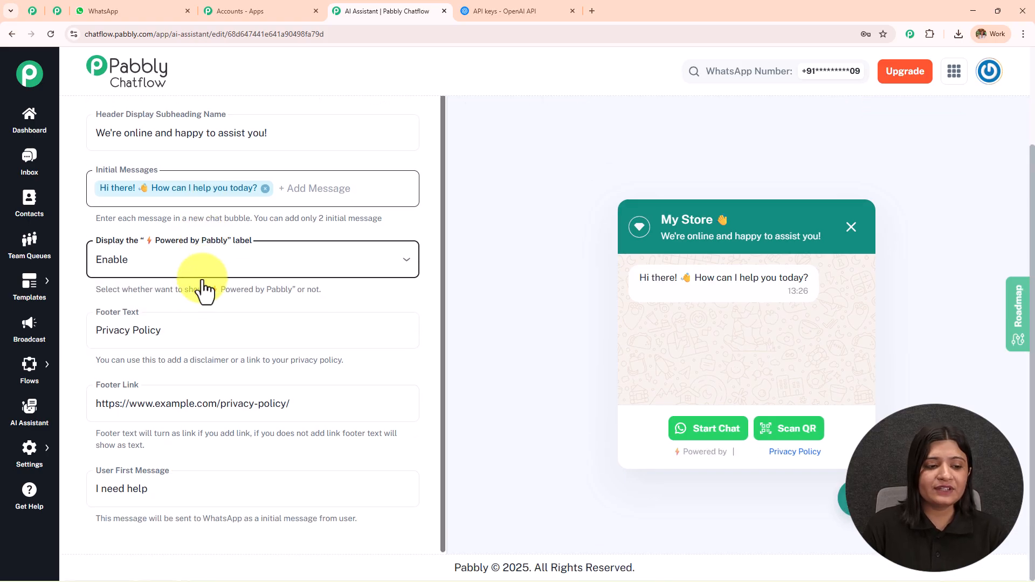
{"action": "triple_click", "coordinate": [176, 330]}
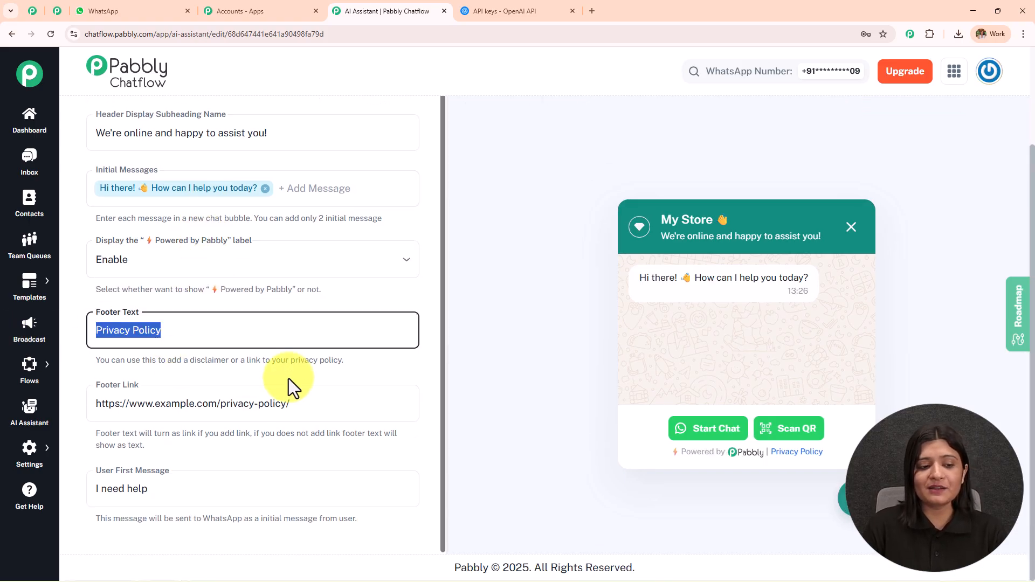
{"action": "triple_click", "coordinate": [309, 401]}
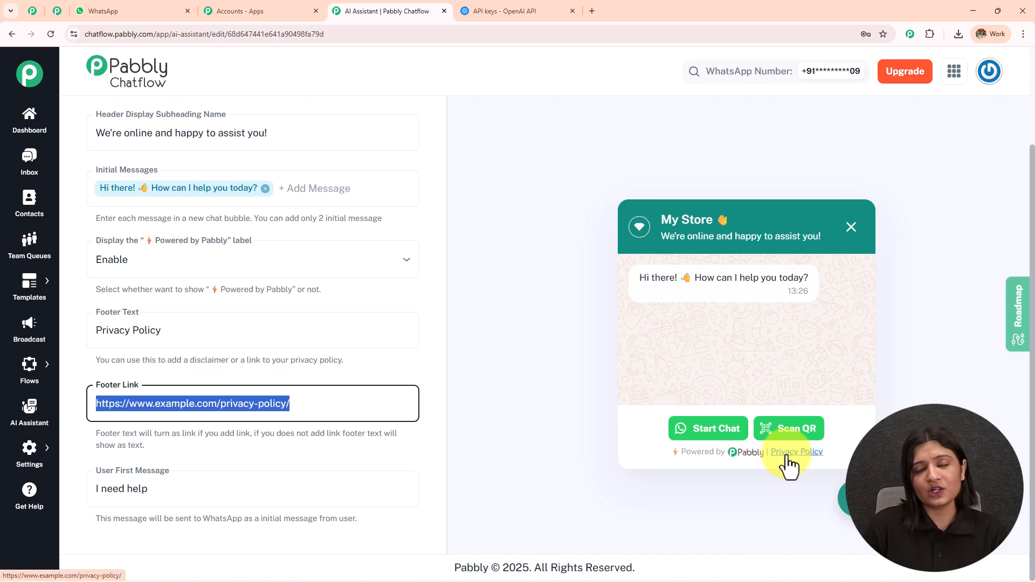
{"action": "triple_click", "coordinate": [164, 489]}
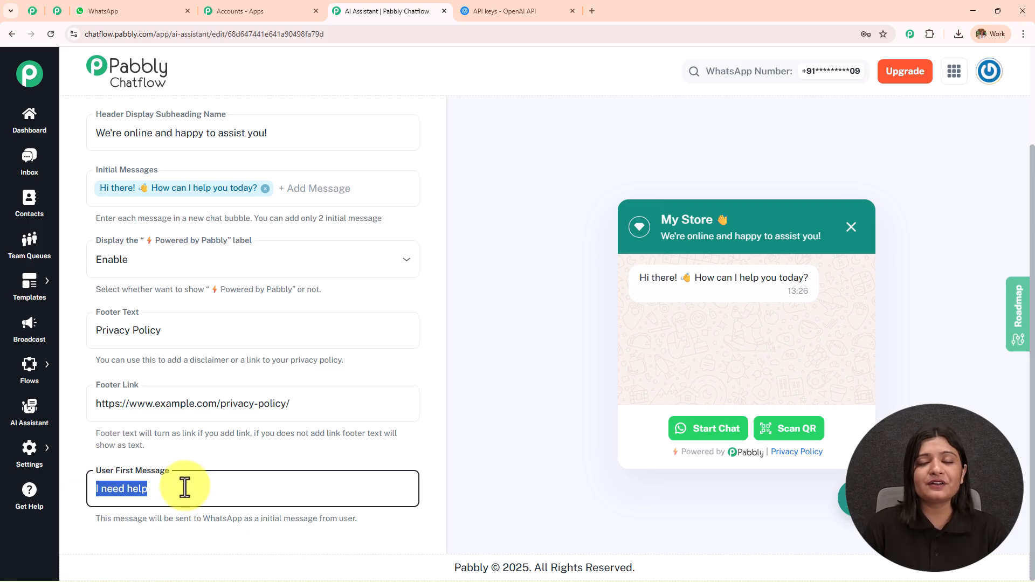
{"action": "left_click_drag", "start_coordinate": [97, 518], "coordinate": [397, 530]}
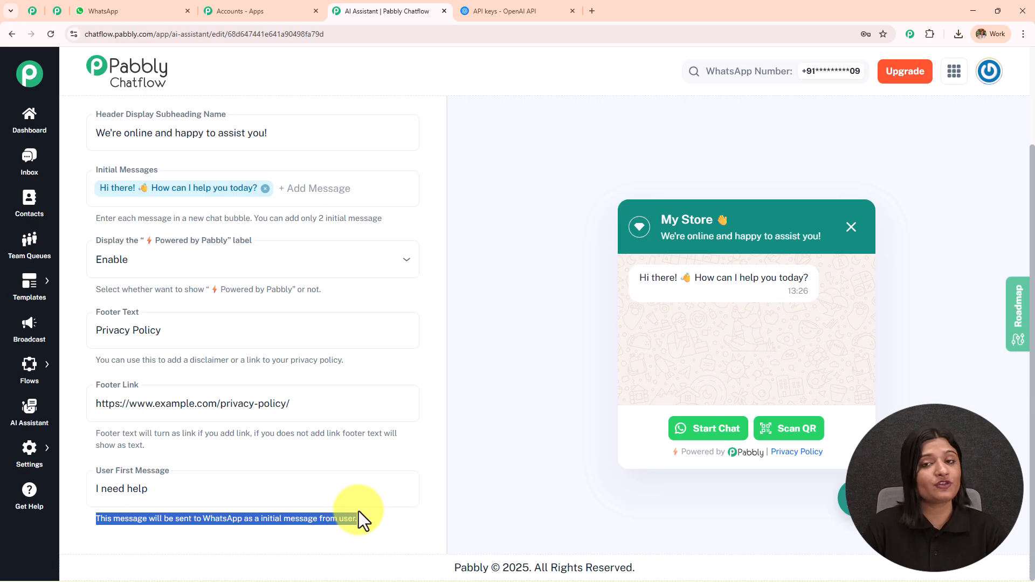
{"action": "left_click_drag", "start_coordinate": [185, 489], "coordinate": [1, 498]}
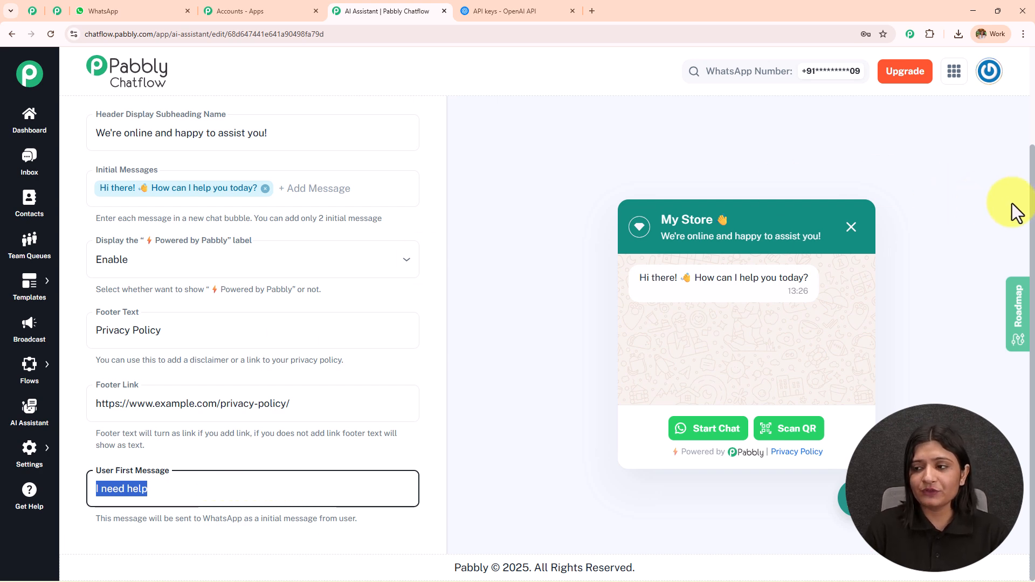
Open the assistant's Styling settings, try the Dark theme mode and return the theme to Light
{"action": "left_click_drag", "start_coordinate": [1032, 213], "coordinate": [1029, 161]}
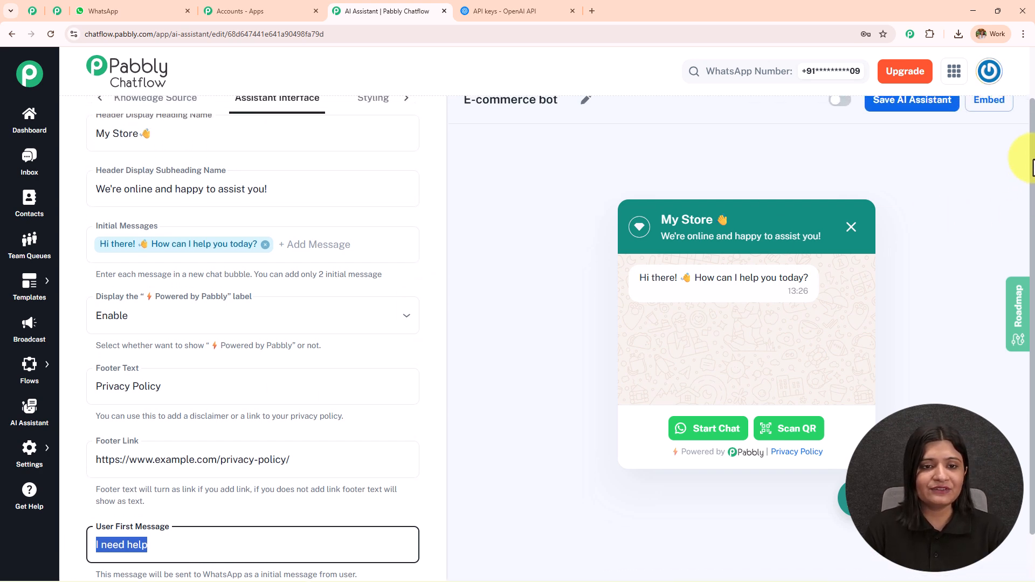
{"action": "left_click", "coordinate": [377, 111]}
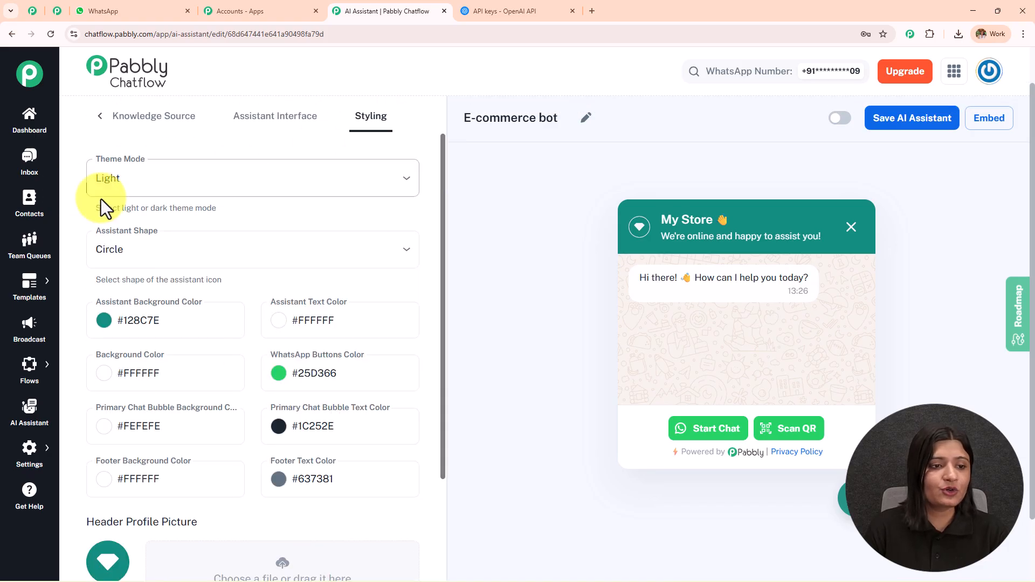
{"action": "left_click", "coordinate": [261, 194]}
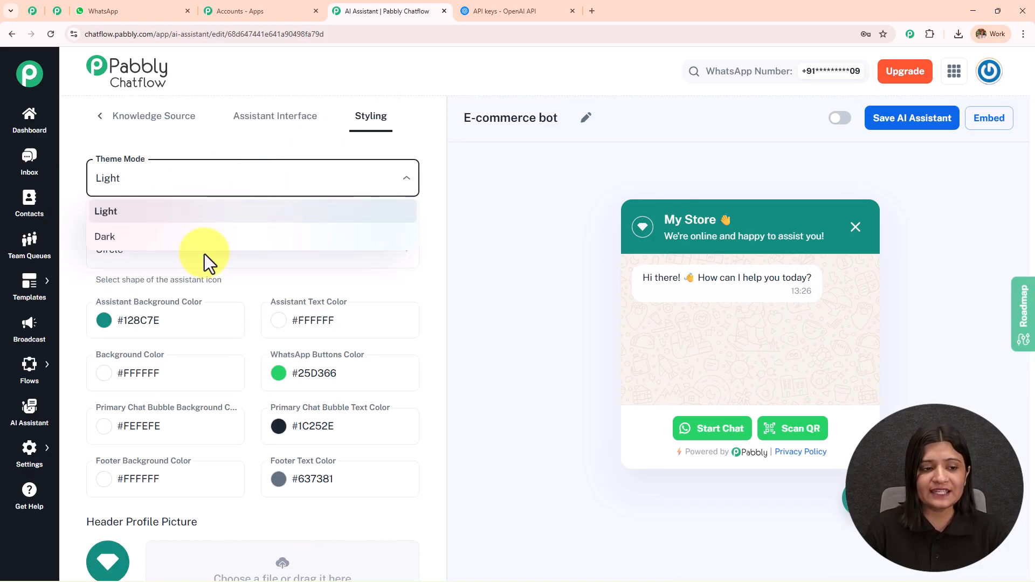
{"action": "left_click", "coordinate": [203, 236]}
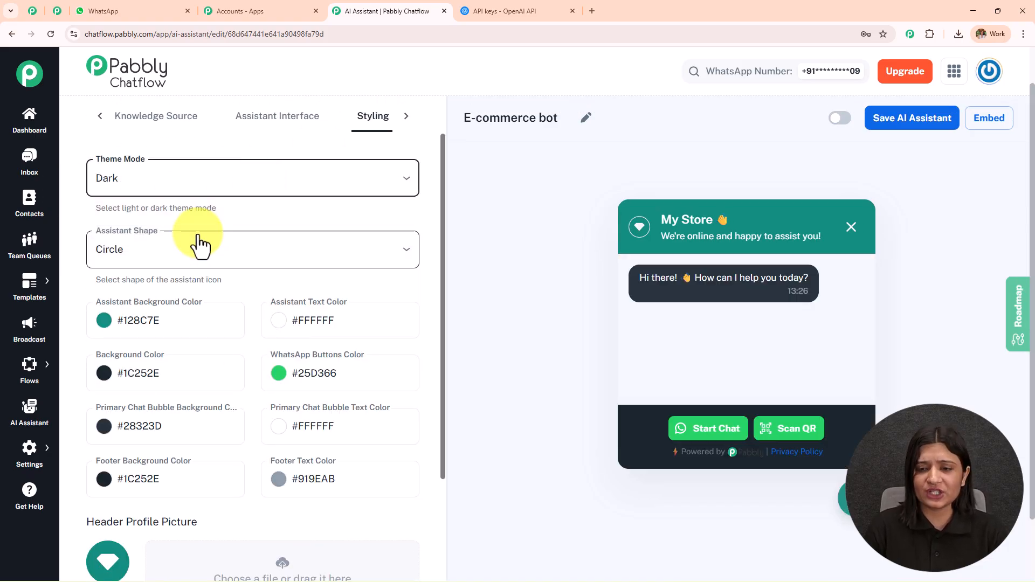
{"action": "left_click", "coordinate": [208, 180]}
{"action": "left_click", "coordinate": [173, 209]}
Try the Square and Rounded Square assistant icon shapes and return the Assistant Shape to Circle
{"action": "left_click", "coordinate": [169, 244]}
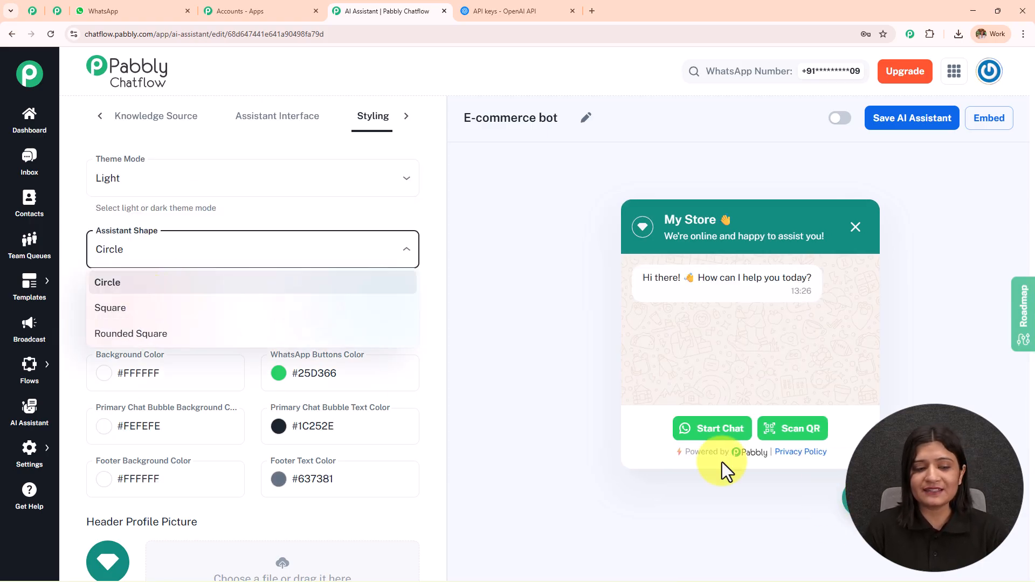
{"action": "left_click", "coordinate": [171, 311]}
{"action": "left_click", "coordinate": [180, 265]}
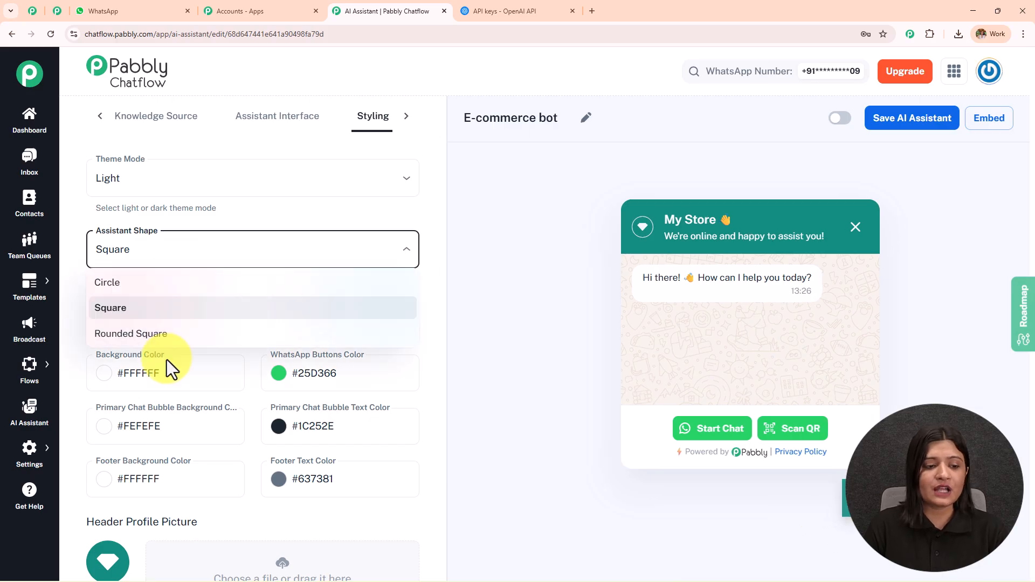
{"action": "left_click", "coordinate": [169, 334]}
{"action": "left_click", "coordinate": [148, 261]}
{"action": "left_click", "coordinate": [145, 281]}
Review the styling colors and the header profile, assistant profile and background picture options
{"action": "scroll", "coordinate": [164, 299], "scroll_direction": "down", "scroll_amount": 3}
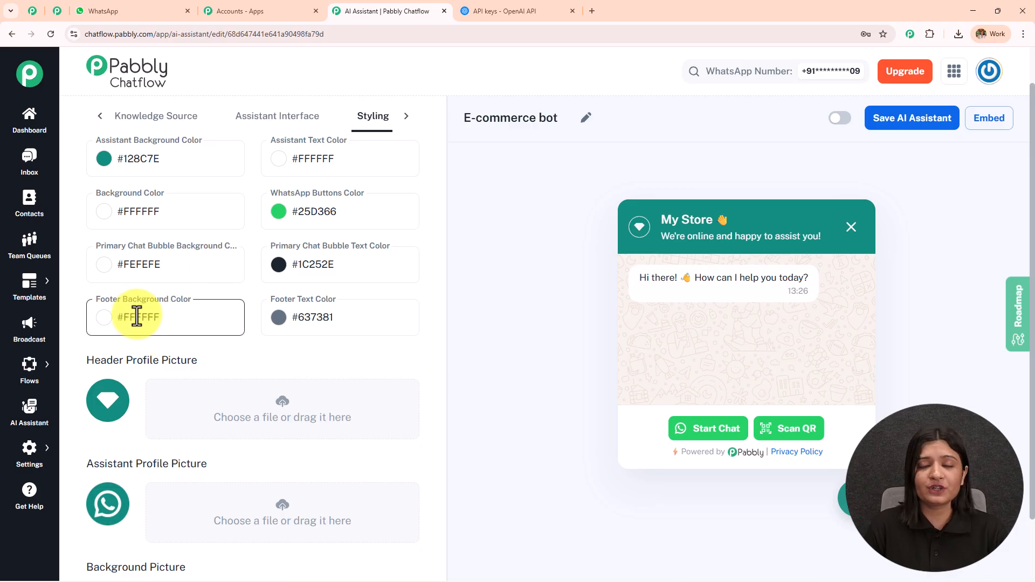
{"action": "scroll", "coordinate": [157, 302], "scroll_direction": "down", "scroll_amount": 1}
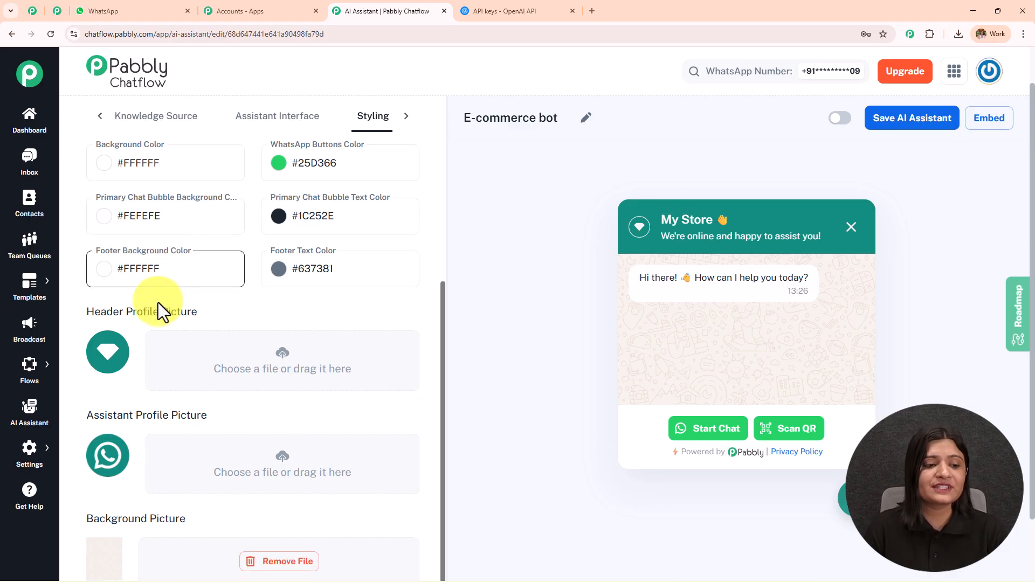
{"action": "left_click_drag", "start_coordinate": [91, 315], "coordinate": [300, 318]}
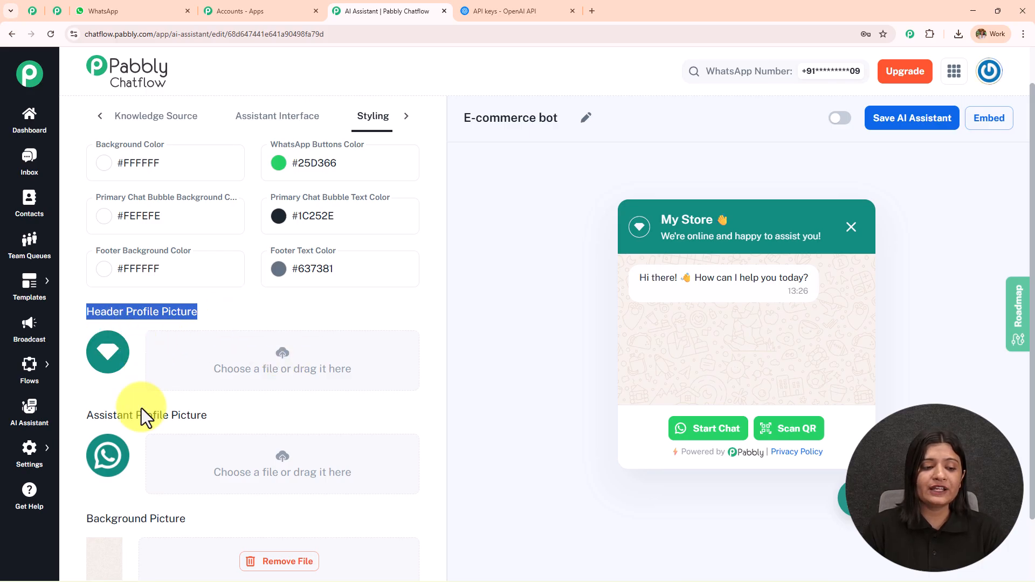
{"action": "scroll", "coordinate": [292, 281], "scroll_direction": "down", "scroll_amount": 2}
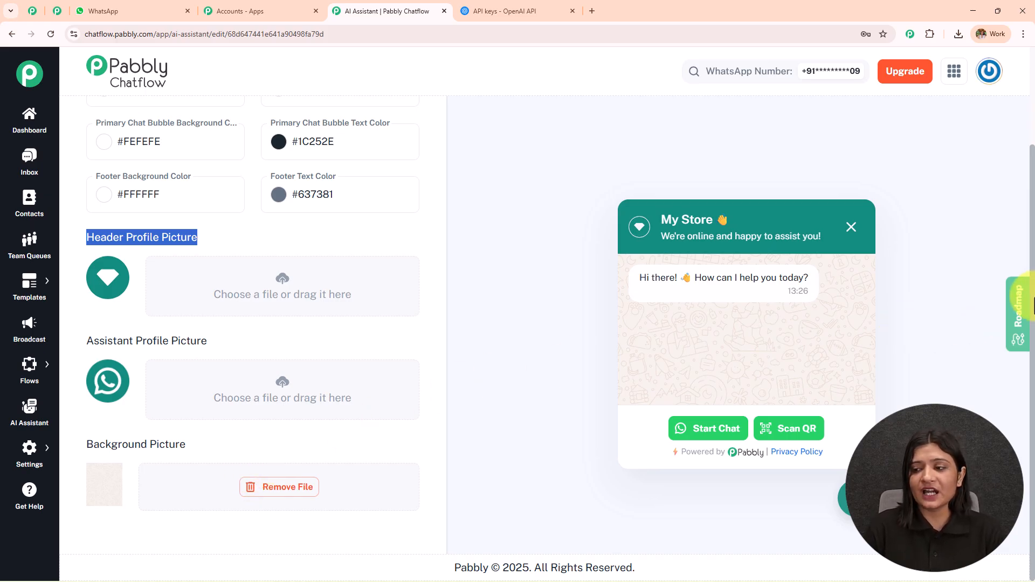
{"action": "scroll", "coordinate": [1027, 253], "scroll_direction": "up", "scroll_amount": 2}
{"action": "scroll", "coordinate": [1027, 253], "scroll_direction": "up", "scroll_amount": 1}
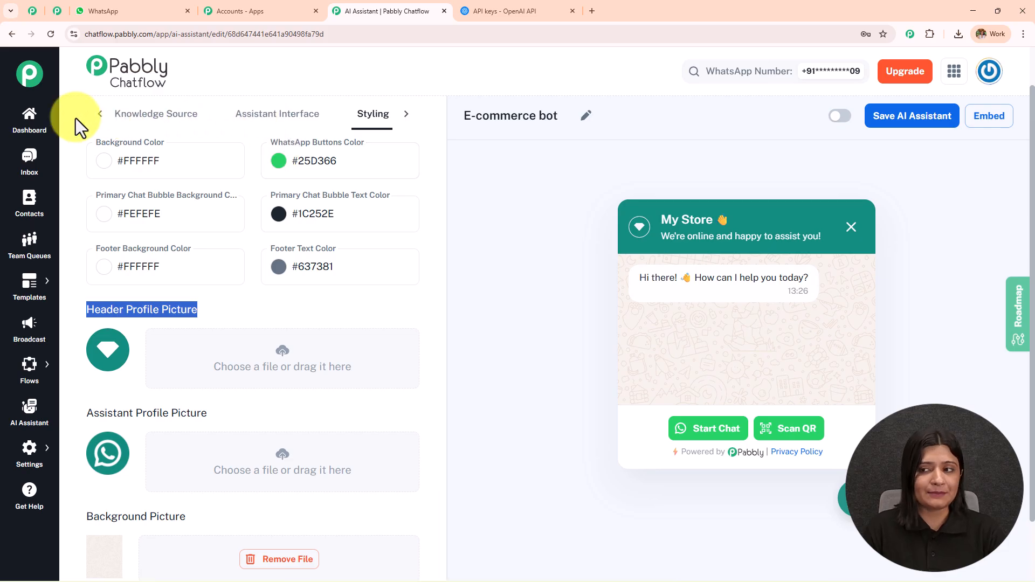
Activate and save the E-commerce bot assistant, and view its embed script before closing the script window
{"action": "left_click", "coordinate": [843, 117]}
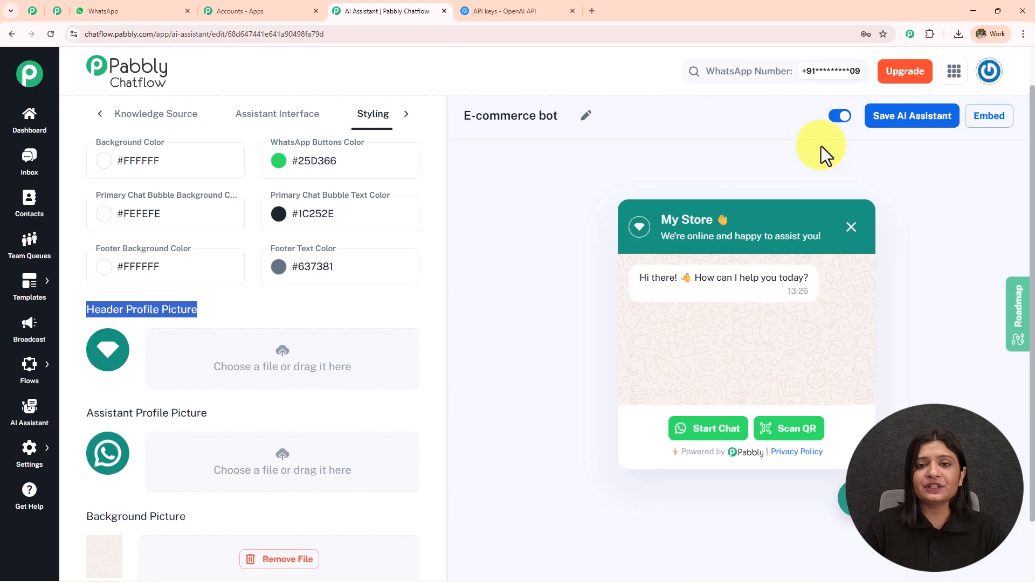
{"action": "left_click", "coordinate": [905, 118]}
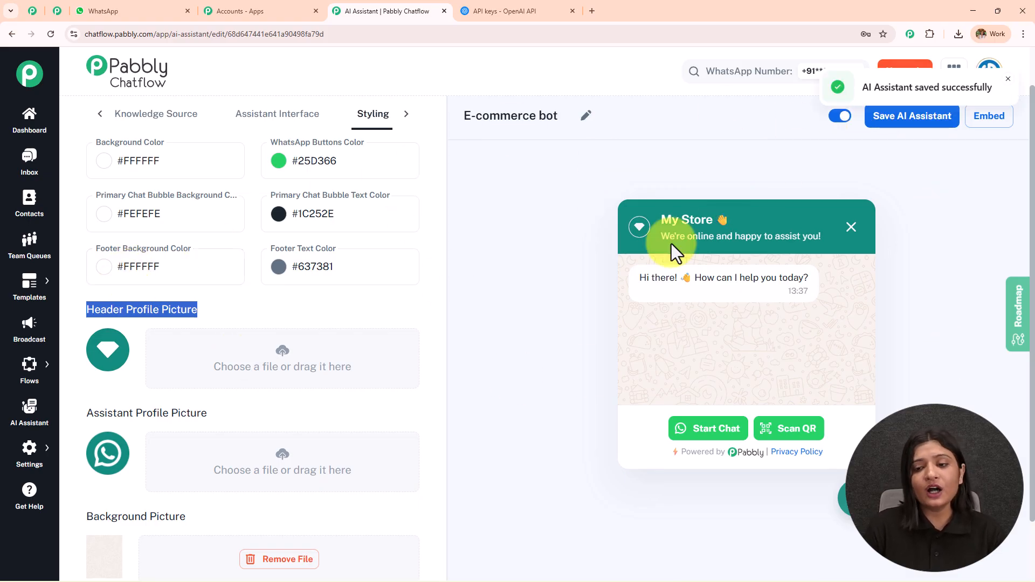
{"action": "left_click", "coordinate": [997, 129]}
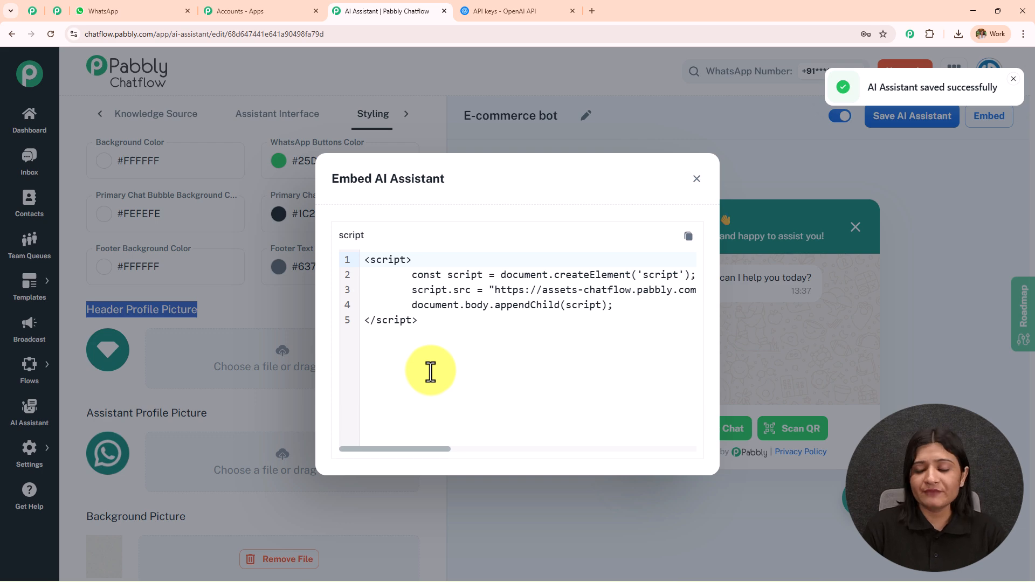
{"action": "left_click", "coordinate": [697, 179]}
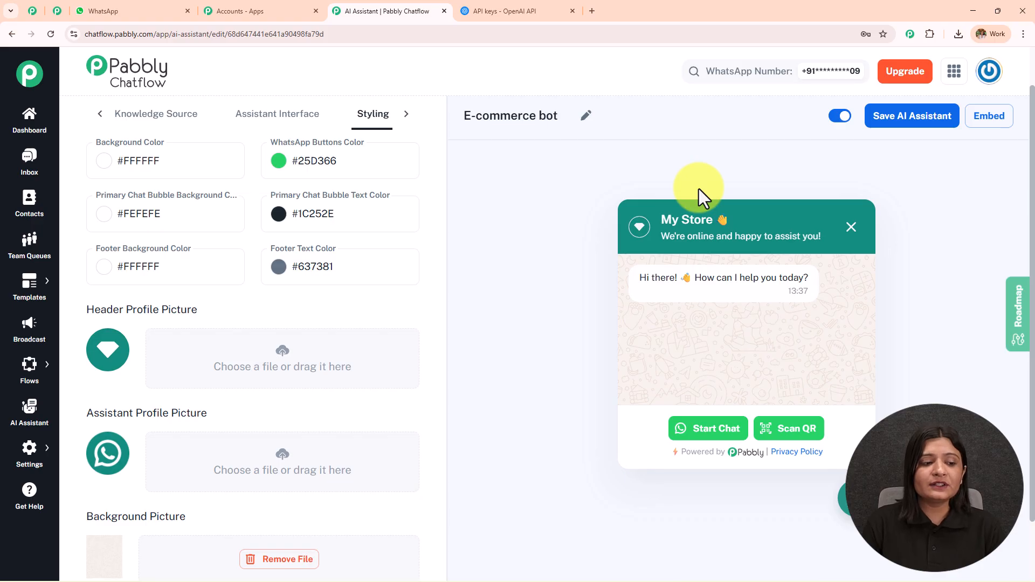
Go to the Inbox and read through the bot's earlier replies in the most recent customer conversation
{"action": "left_click", "coordinate": [22, 176]}
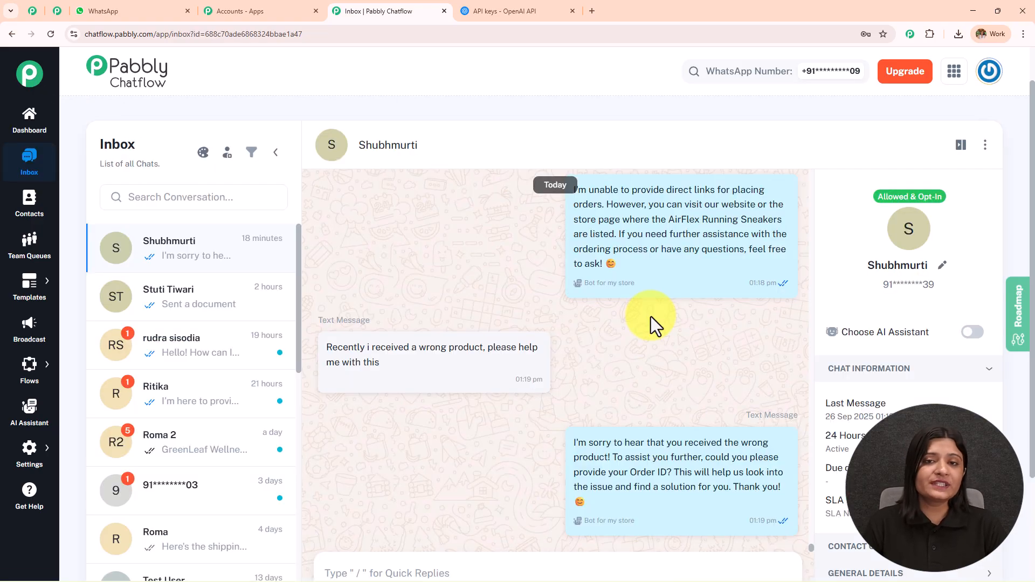
{"action": "scroll", "coordinate": [654, 334], "scroll_direction": "up", "scroll_amount": 4}
{"action": "scroll", "coordinate": [653, 350], "scroll_direction": "up", "scroll_amount": 2}
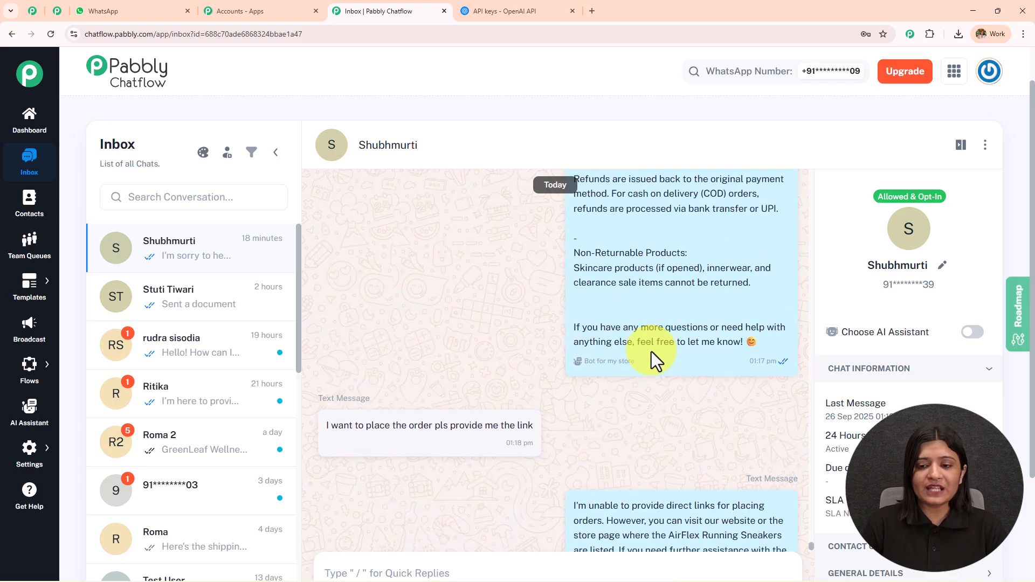
{"action": "scroll", "coordinate": [651, 352], "scroll_direction": "down", "scroll_amount": 5}
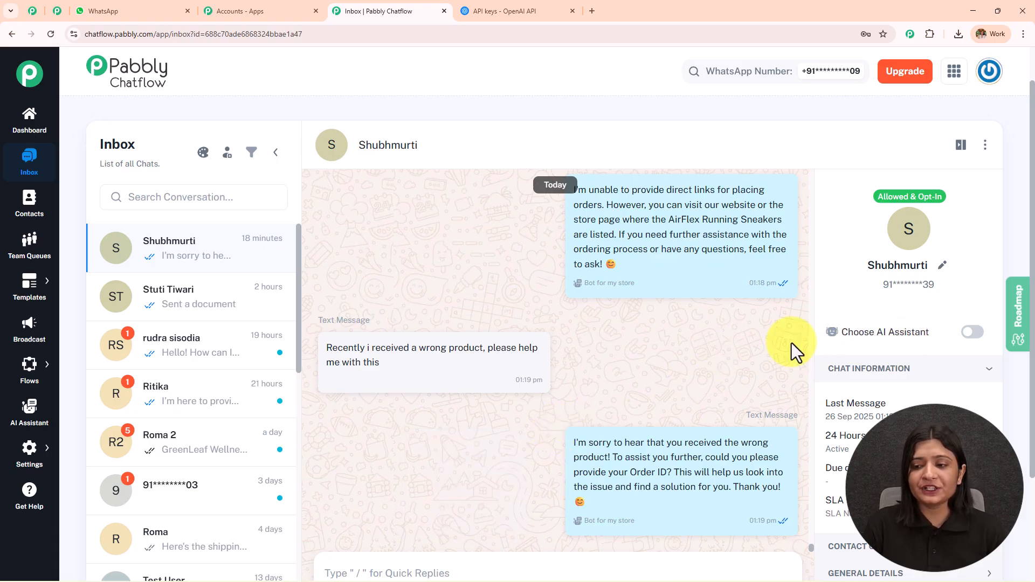
Enable an AI assistant for the open conversation, choosing "E-commerce bot", and save the selection
{"action": "left_click", "coordinate": [971, 336]}
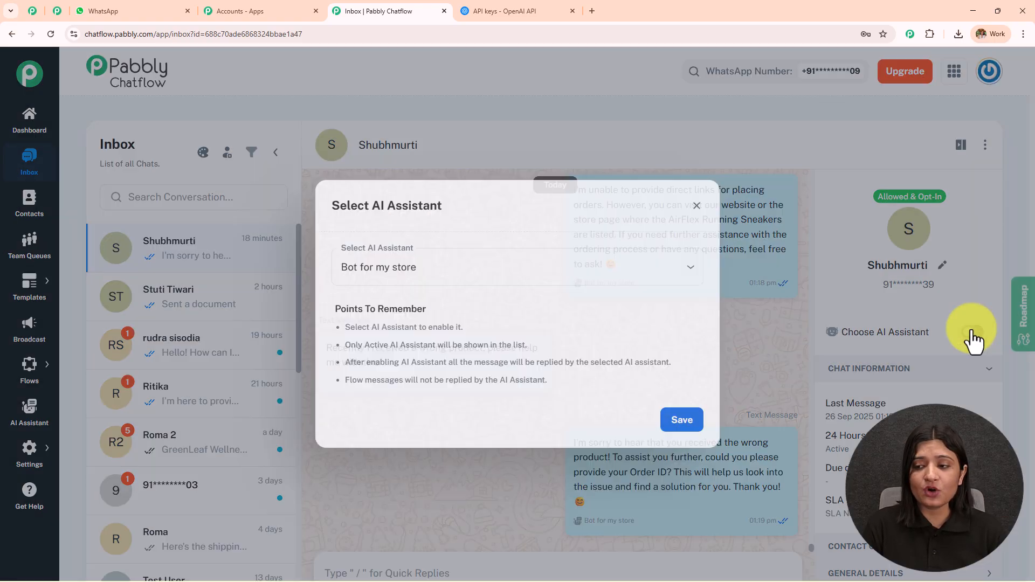
{"action": "left_click", "coordinate": [379, 270]}
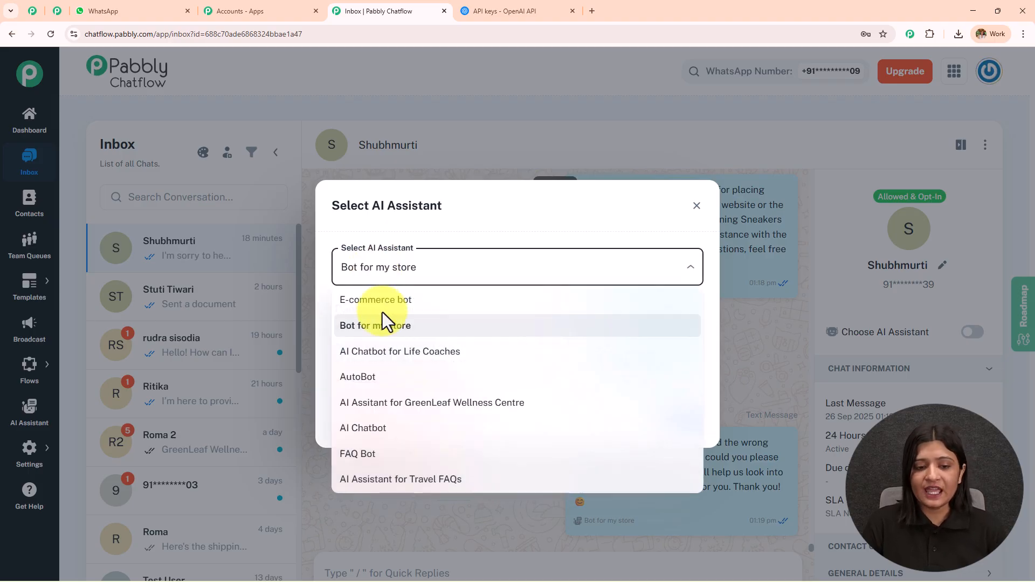
{"action": "left_click", "coordinate": [443, 311]}
{"action": "left_click", "coordinate": [680, 420]}
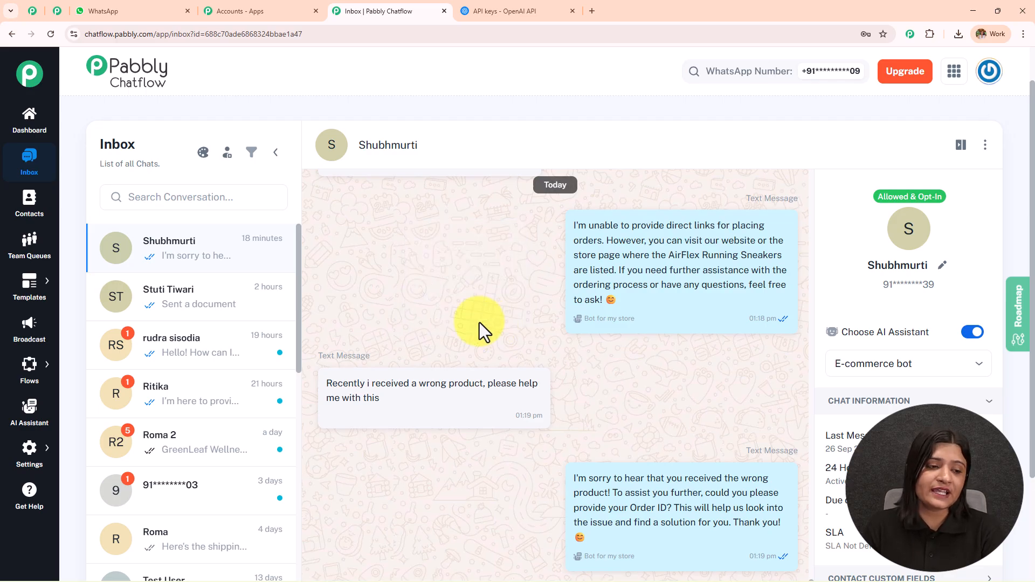
Open the Inbox Settings and find the AI Auto-Reply Settings for contact lists
{"action": "mouse_move", "coordinate": [9, 473]}
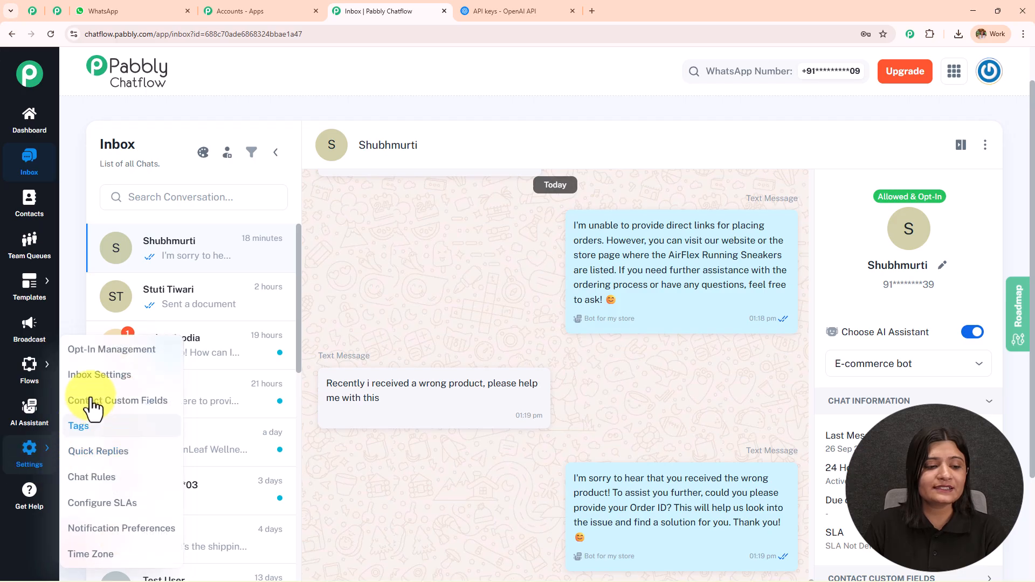
{"action": "left_click", "coordinate": [93, 374]}
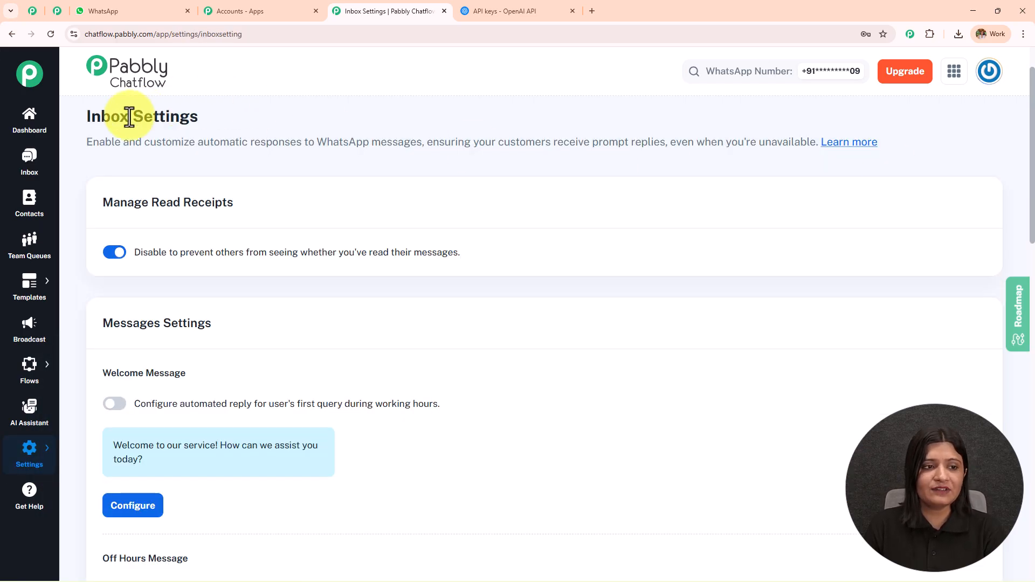
{"action": "left_click_drag", "start_coordinate": [70, 117], "coordinate": [389, 126]}
{"action": "scroll", "coordinate": [416, 233], "scroll_direction": "down", "scroll_amount": 9}
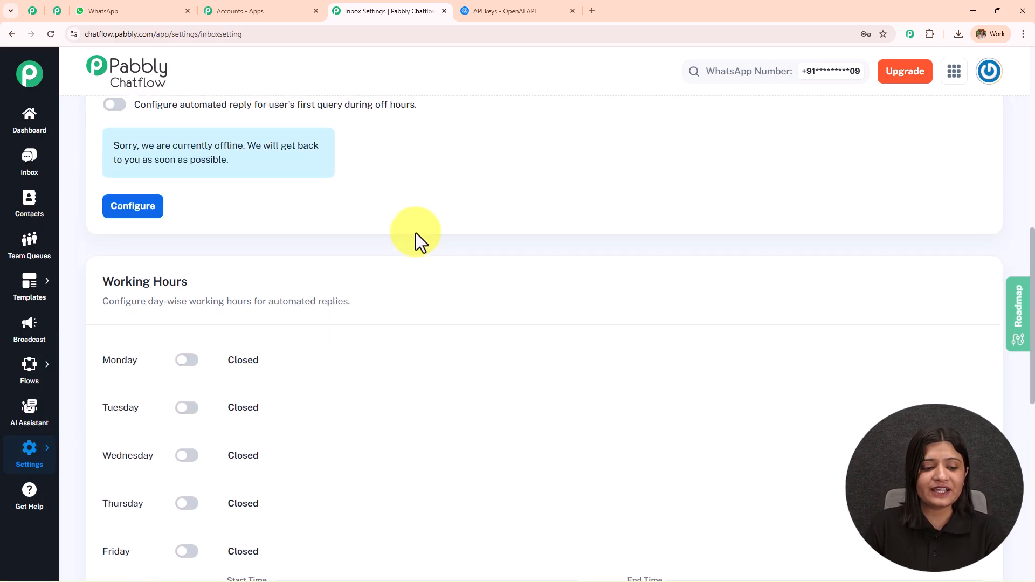
{"action": "scroll", "coordinate": [416, 233], "scroll_direction": "down", "scroll_amount": 10}
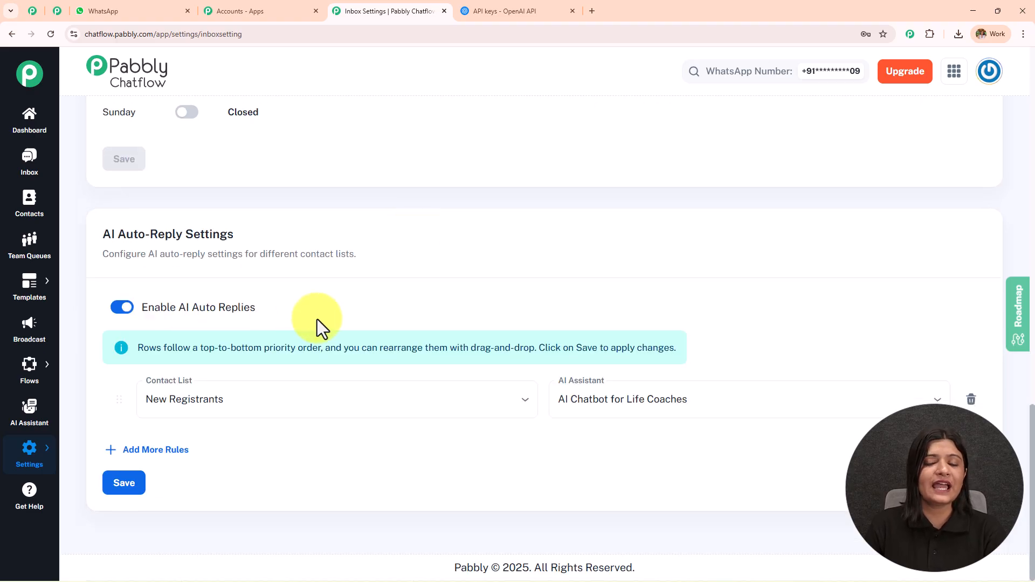
Disable AI auto replies for all chats, moving those chats to Intervened status, and confirm with DISABLE
{"action": "left_click", "coordinate": [122, 307]}
{"action": "left_click", "coordinate": [434, 435]}
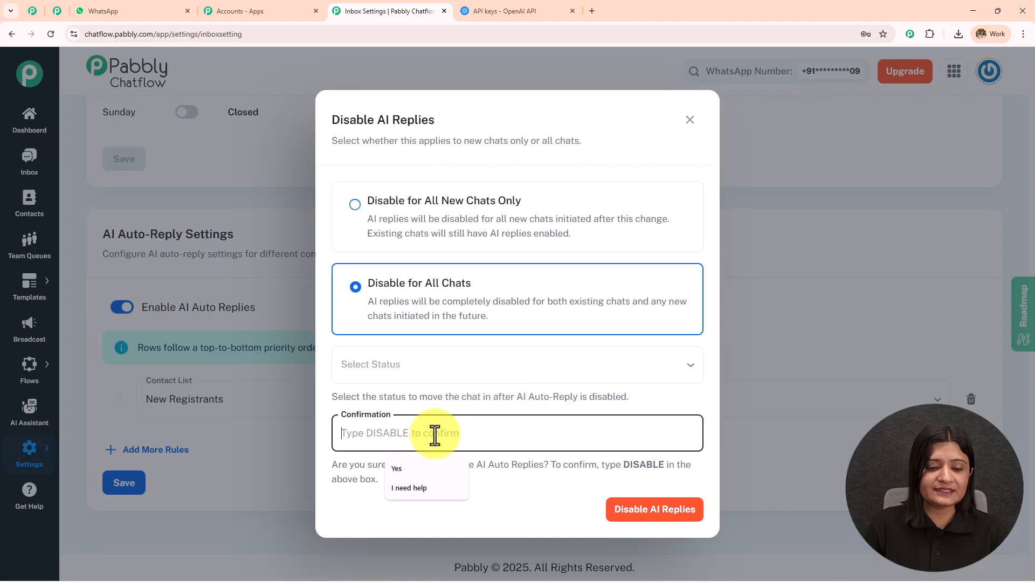
{"action": "left_click", "coordinate": [411, 375]}
{"action": "left_click", "coordinate": [409, 421]}
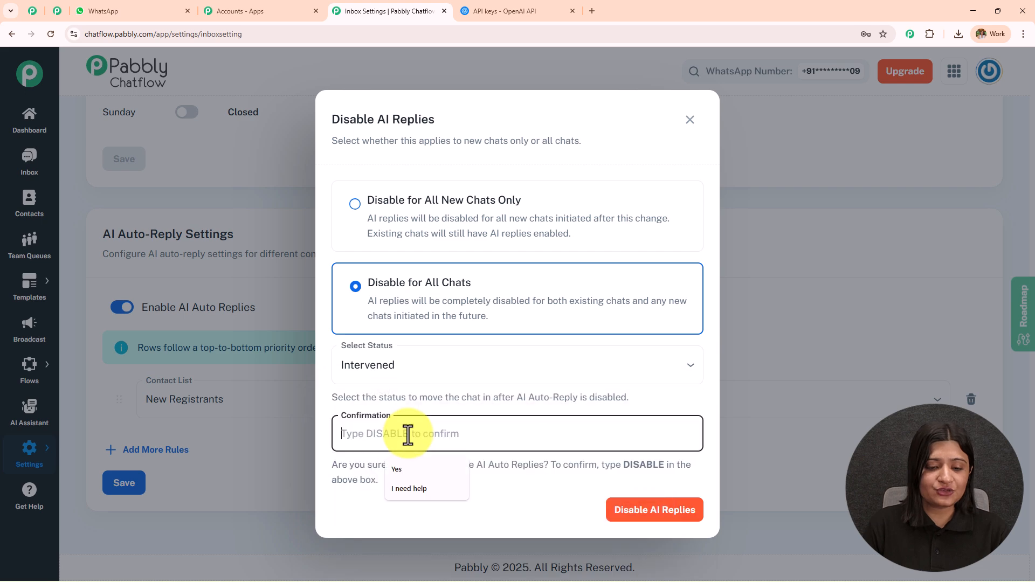
{"action": "type", "text": "DISABLE"}
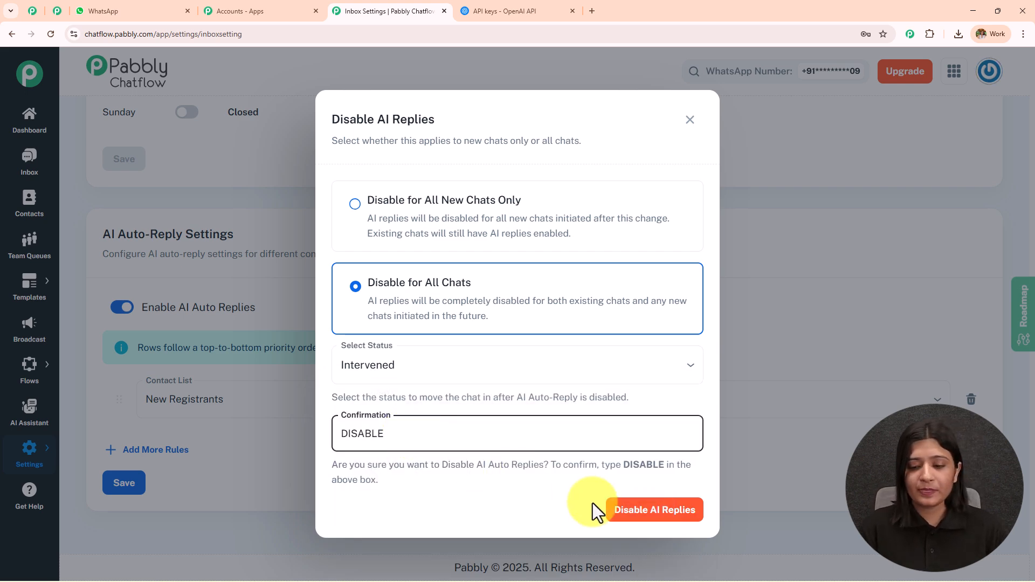
{"action": "left_click", "coordinate": [626, 511]}
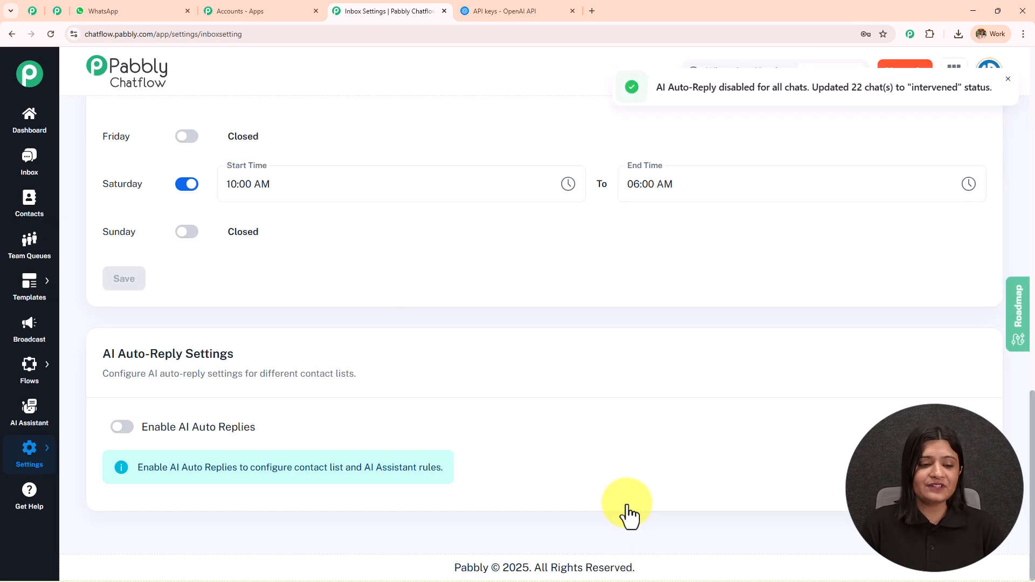
Re-enable AI auto replies and assign "E-commerce bot" as the assistant for the New Registrants contact list
{"action": "left_click", "coordinate": [124, 427]}
{"action": "scroll", "coordinate": [367, 356], "scroll_direction": "down", "scroll_amount": 2}
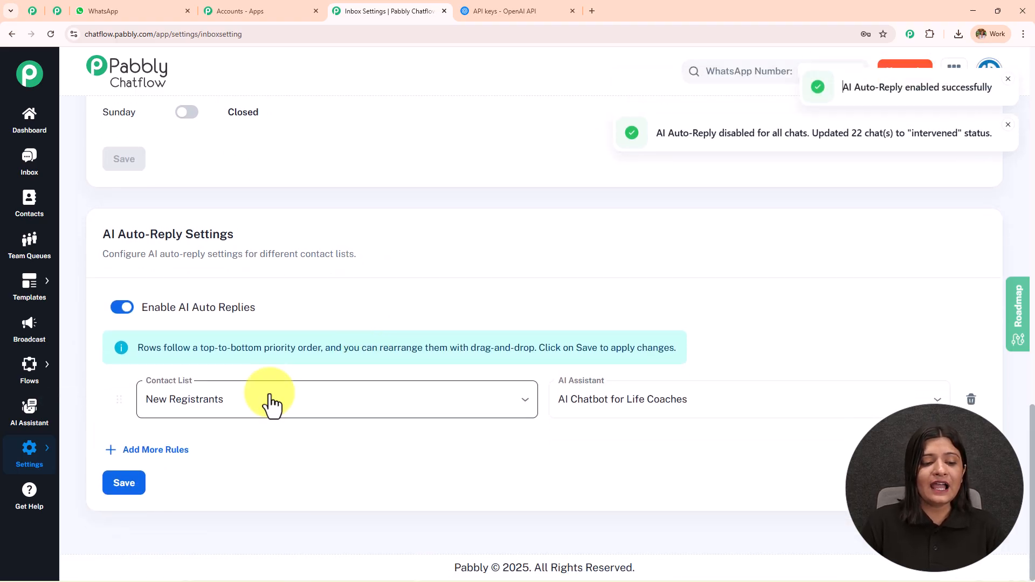
{"action": "left_click", "coordinate": [271, 403]}
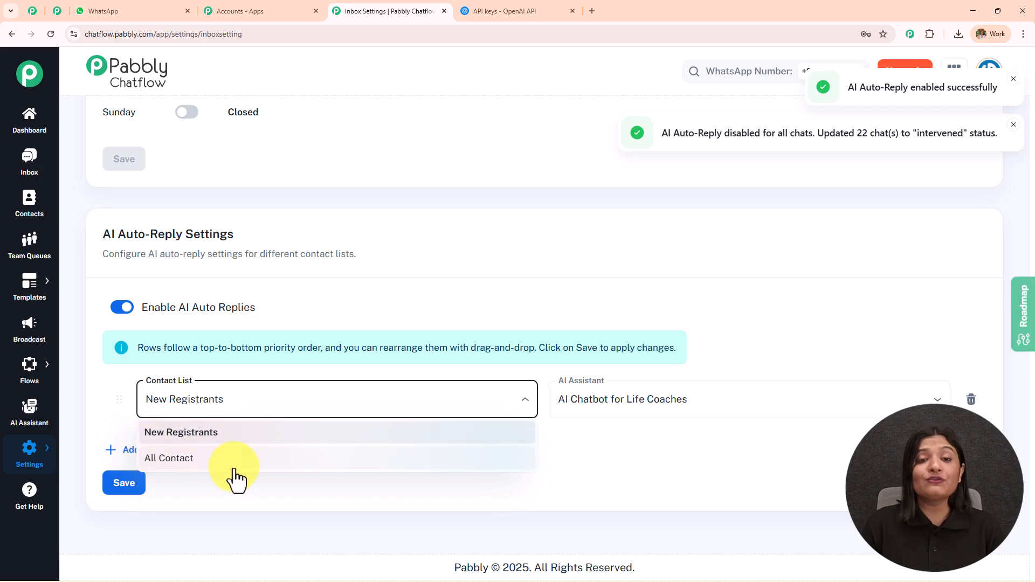
{"action": "left_click", "coordinate": [218, 432]}
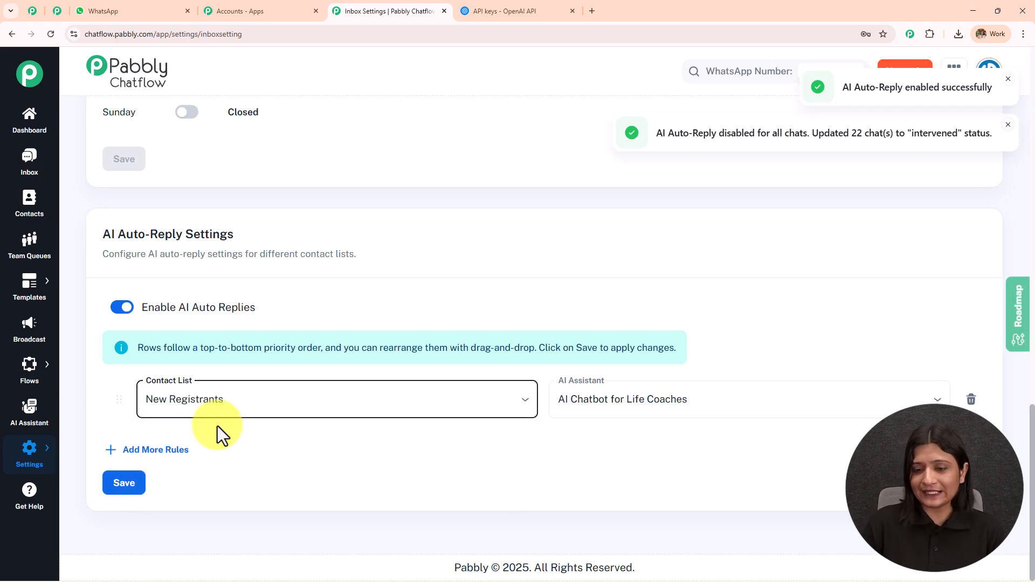
{"action": "left_click", "coordinate": [719, 414]}
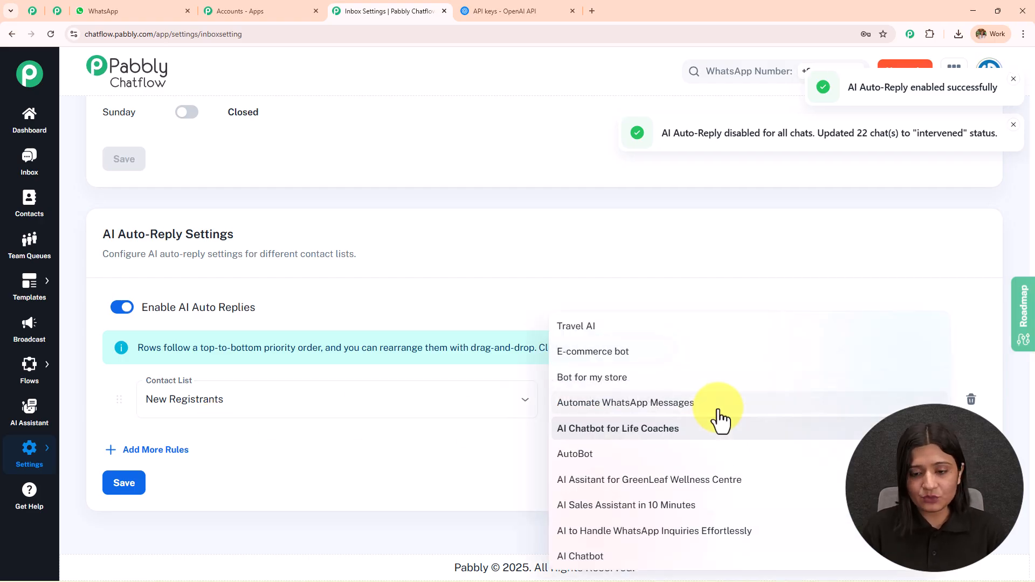
{"action": "left_click", "coordinate": [613, 357]}
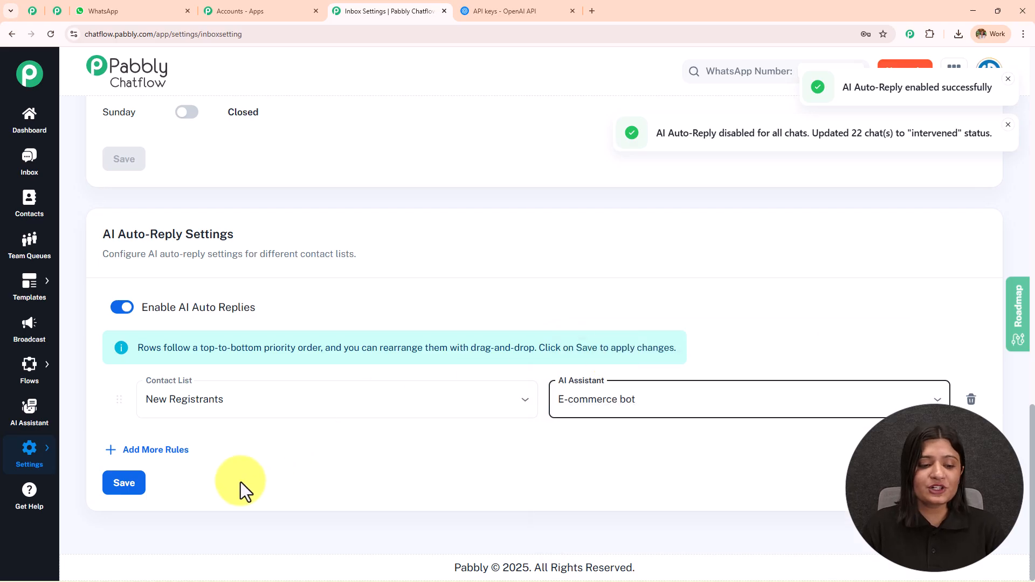
Add a second auto-reply rule assigning "Bot for my store" to the All Contact list, and save the rules
{"action": "left_click", "coordinate": [164, 453]}
{"action": "left_click", "coordinate": [226, 461]}
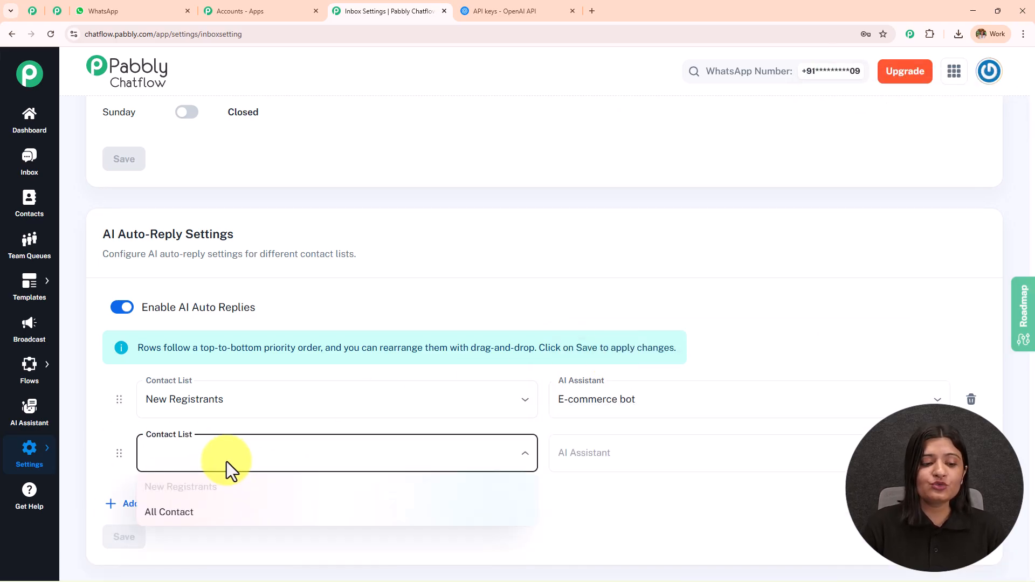
{"action": "left_click", "coordinate": [197, 515]}
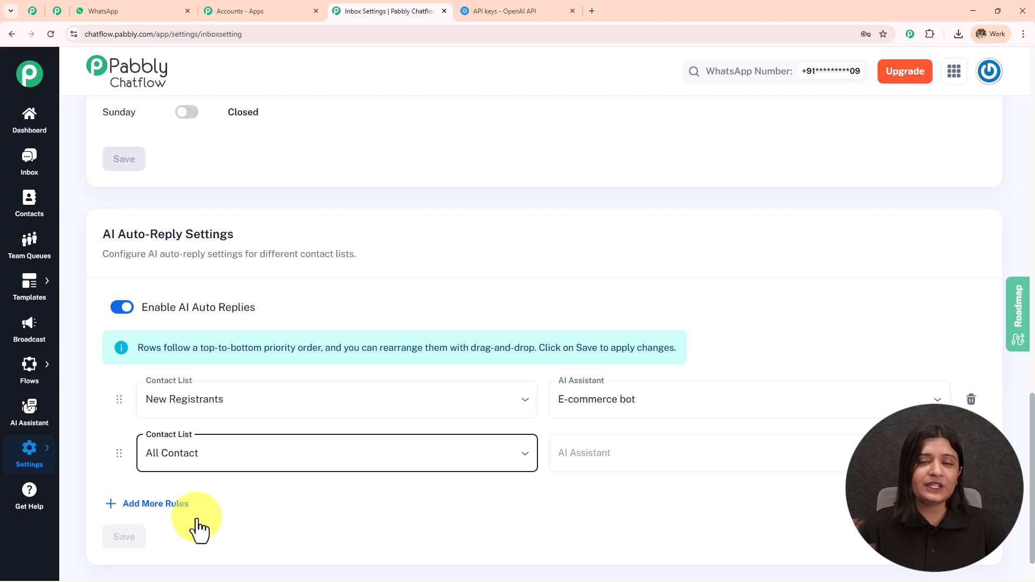
{"action": "left_click", "coordinate": [623, 469]}
{"action": "left_click", "coordinate": [611, 378]}
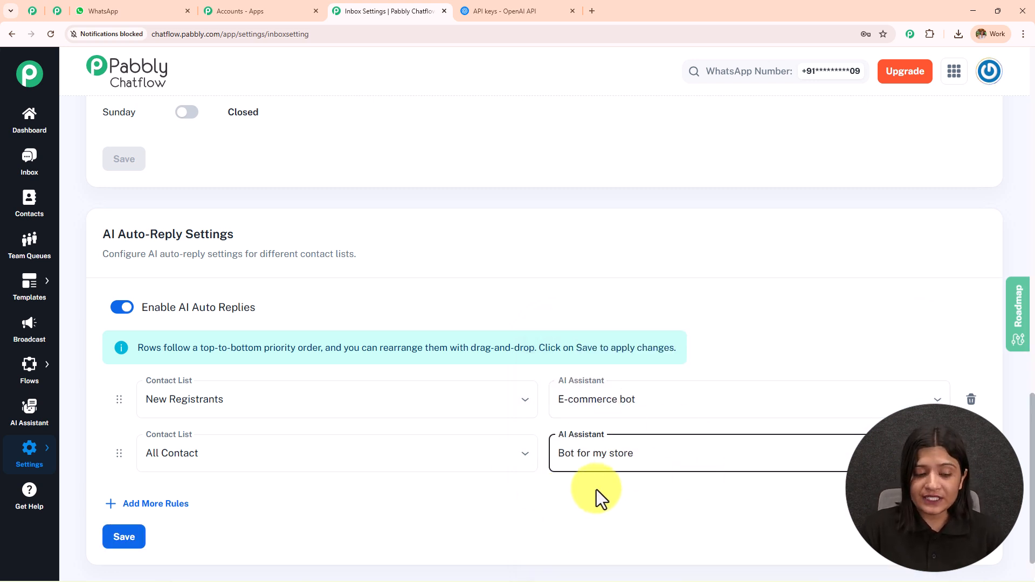
{"action": "left_click", "coordinate": [128, 546]}
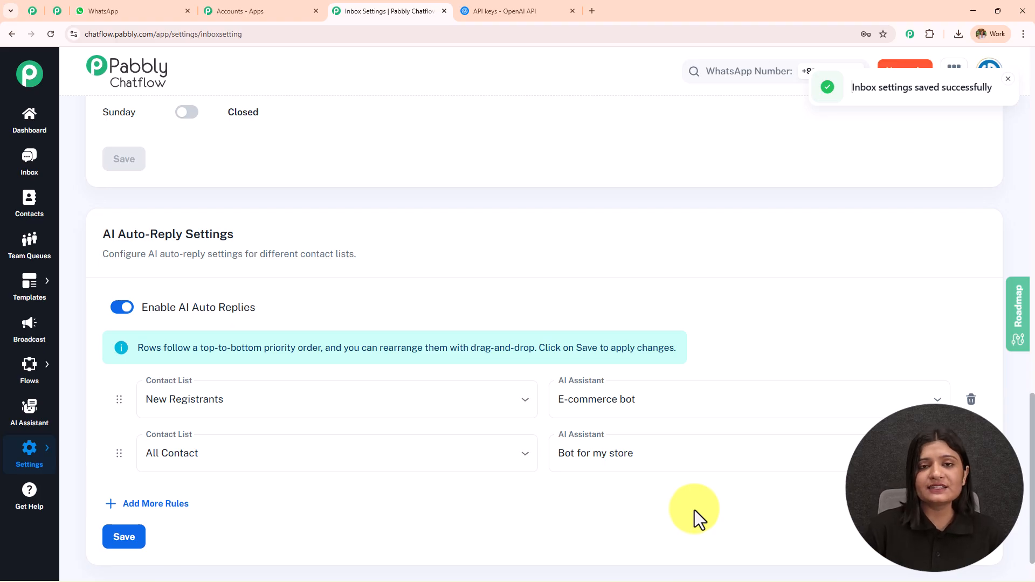
Switch to WhatsApp, send "My payment failed but money was deducted, please help me with this" to Pabbly Chatflow Number, and review the conversation
{"action": "left_click", "coordinate": [141, 3]}
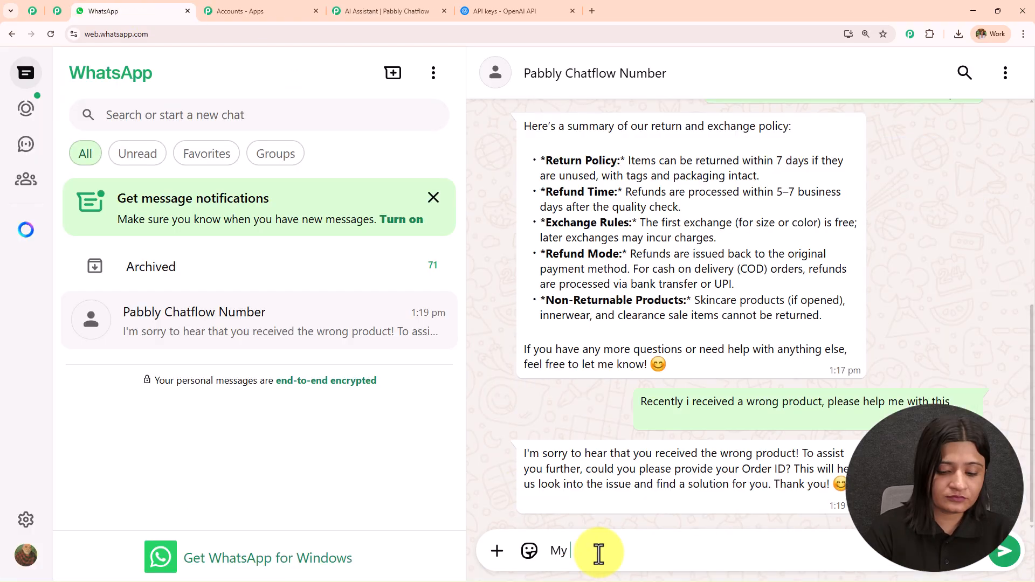
{"action": "type", "text": "paym"}
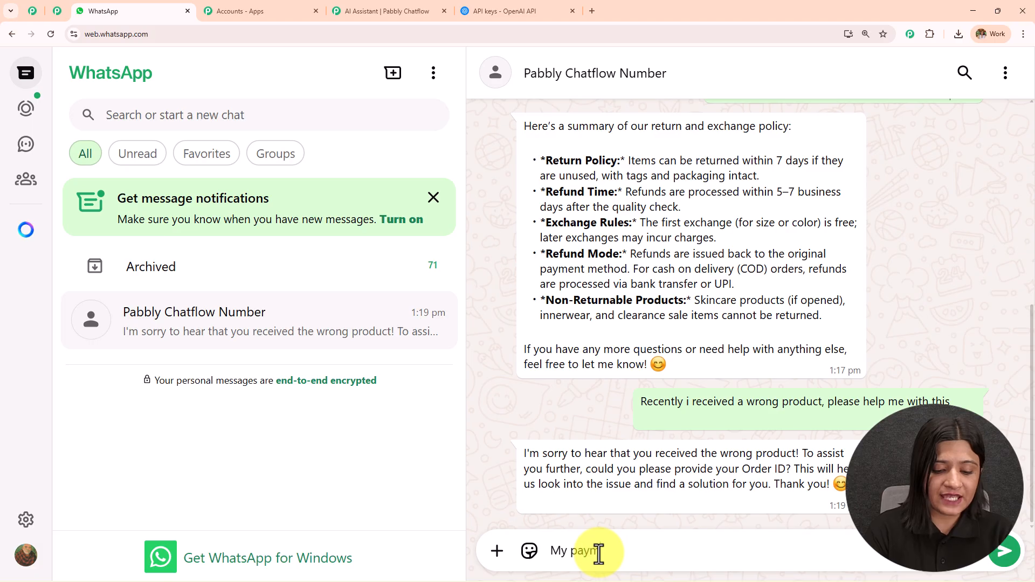
{"action": "type", "text": "ent failed"}
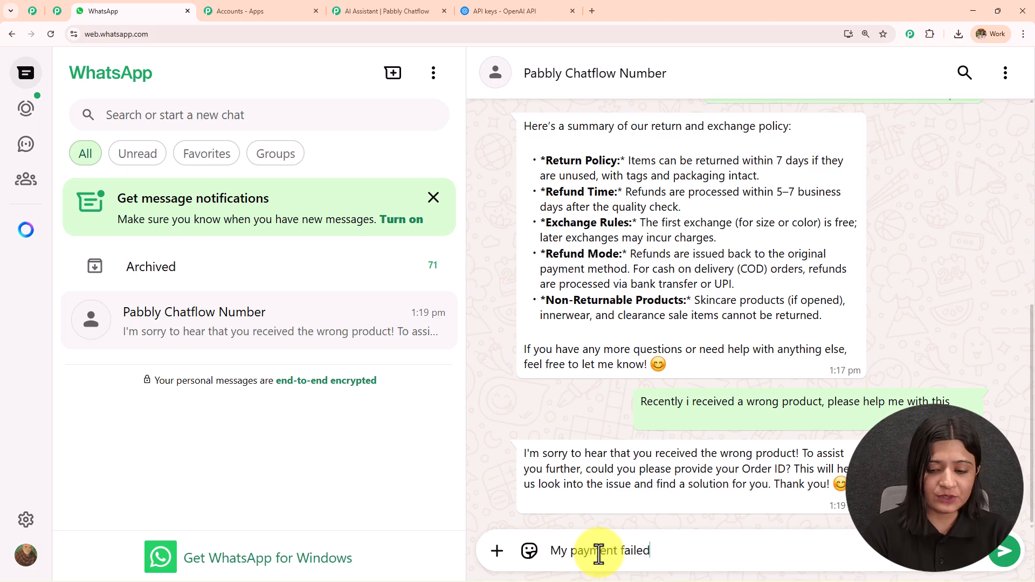
{"action": "type", "text": " but money was deducted, ple"}
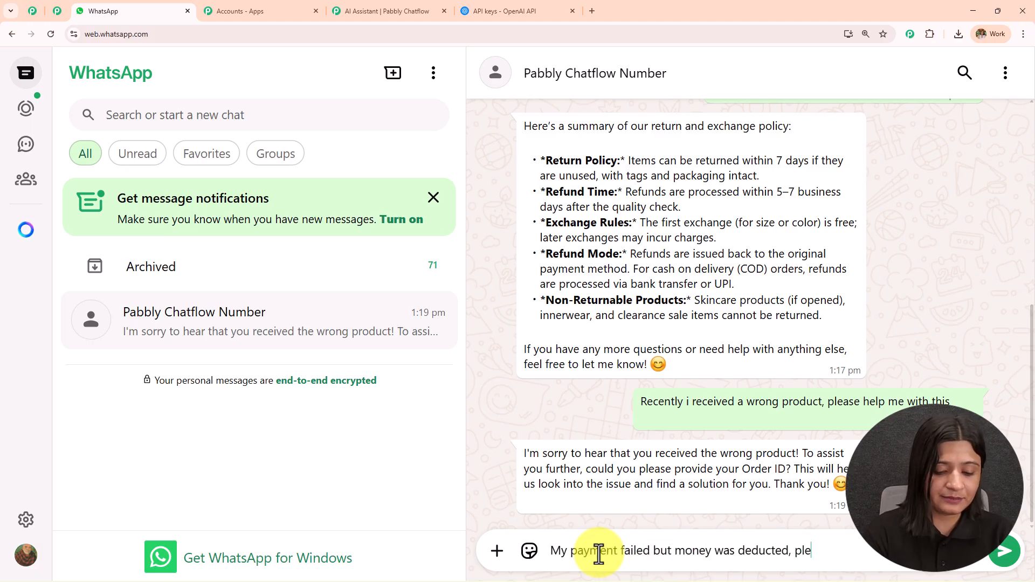
{"action": "type", "text": "ase help me"}
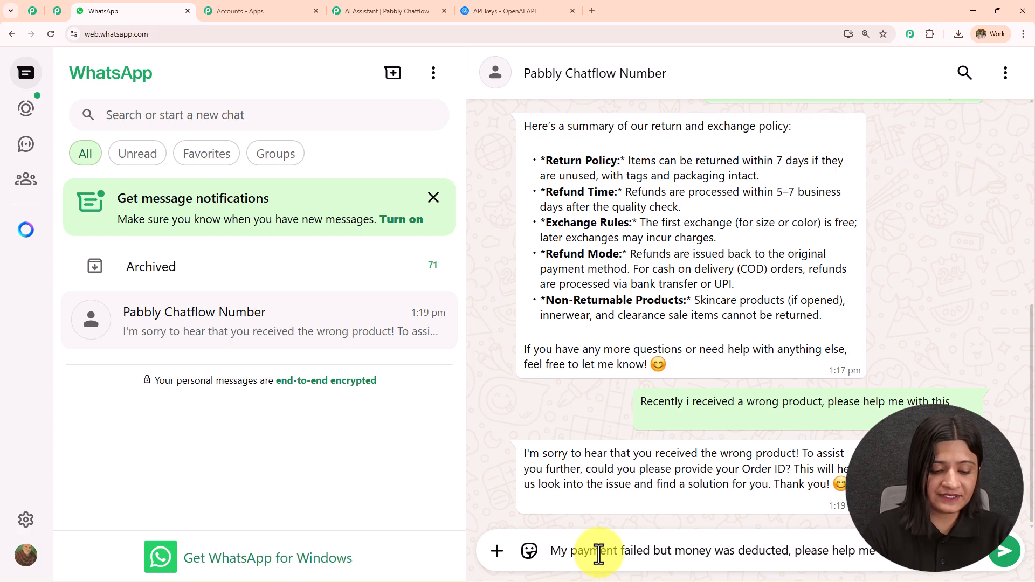
{"action": "key", "text": "Return"}
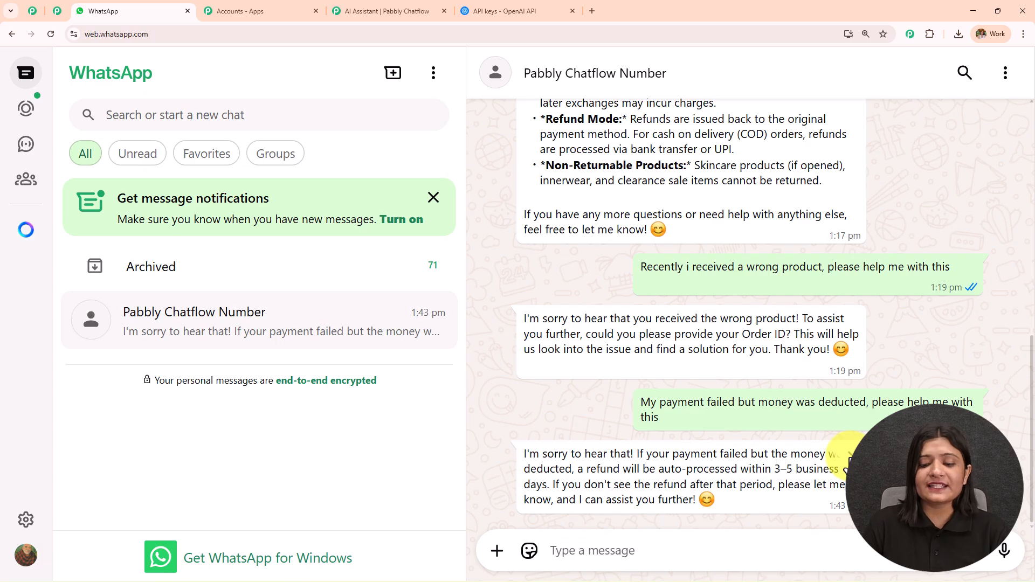
{"action": "scroll", "coordinate": [681, 430], "scroll_direction": "up", "scroll_amount": 5}
{"action": "scroll", "coordinate": [682, 430], "scroll_direction": "down", "scroll_amount": 5}
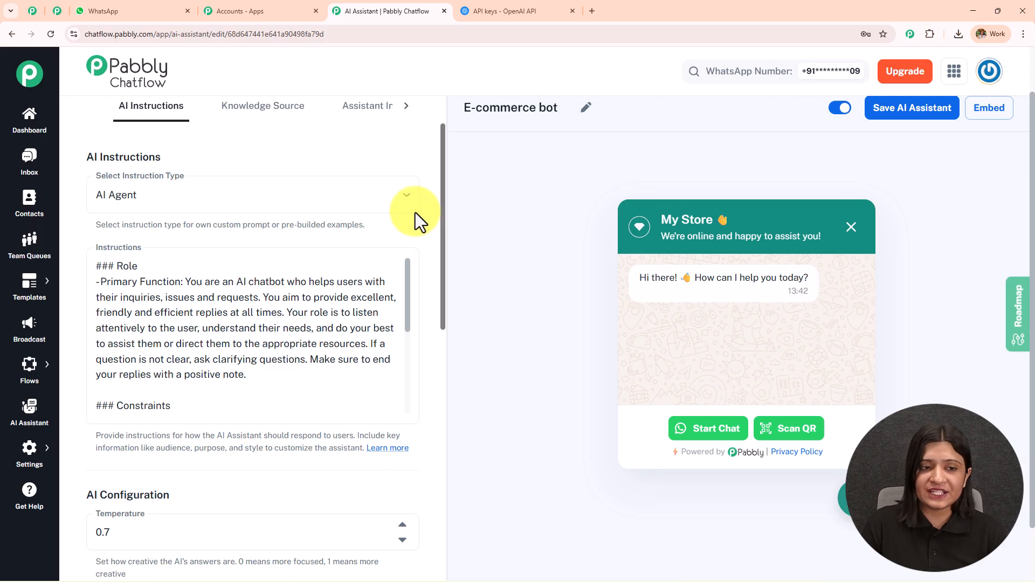
Bring the remaining configuration sections of the E-commerce bot assistant into view, through to Styling
{"action": "left_click", "coordinate": [404, 107]}
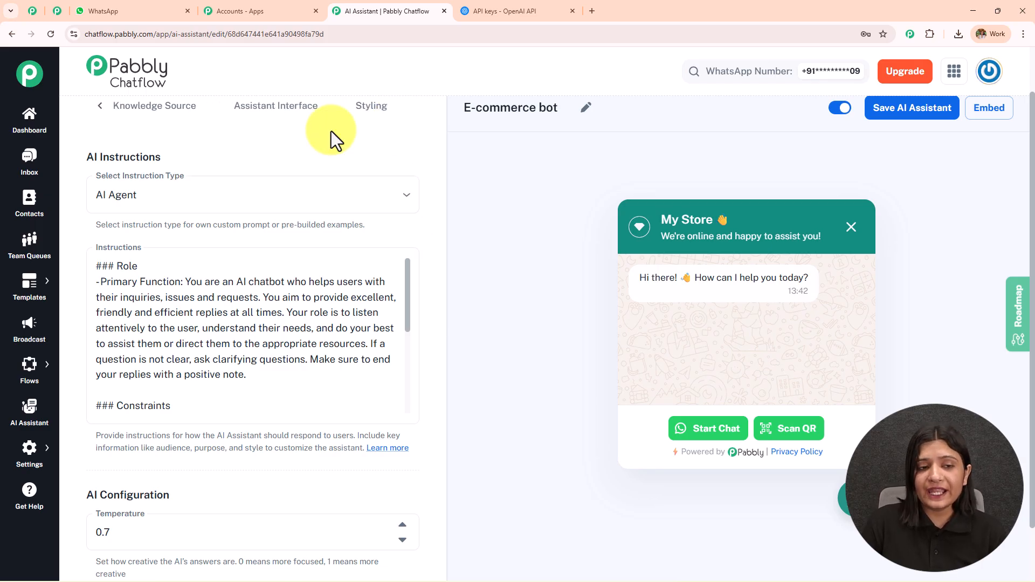